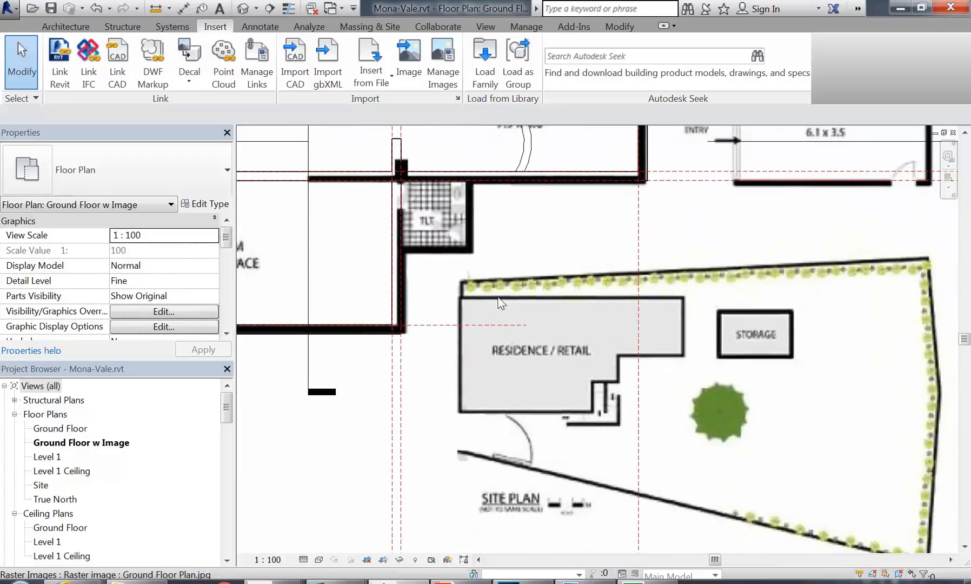
Step: Examine the Ground Floor w Image plan, from the storage room and site plan across to the showroom spaces
{"action": "scroll", "coordinate": [693, 254], "scroll_direction": "up", "scroll_amount": 1}
{"action": "middle_click_drag", "start_coordinate": [692, 255], "coordinate": [559, 316]}
{"action": "scroll", "coordinate": [559, 316], "scroll_direction": "up", "scroll_amount": 1}
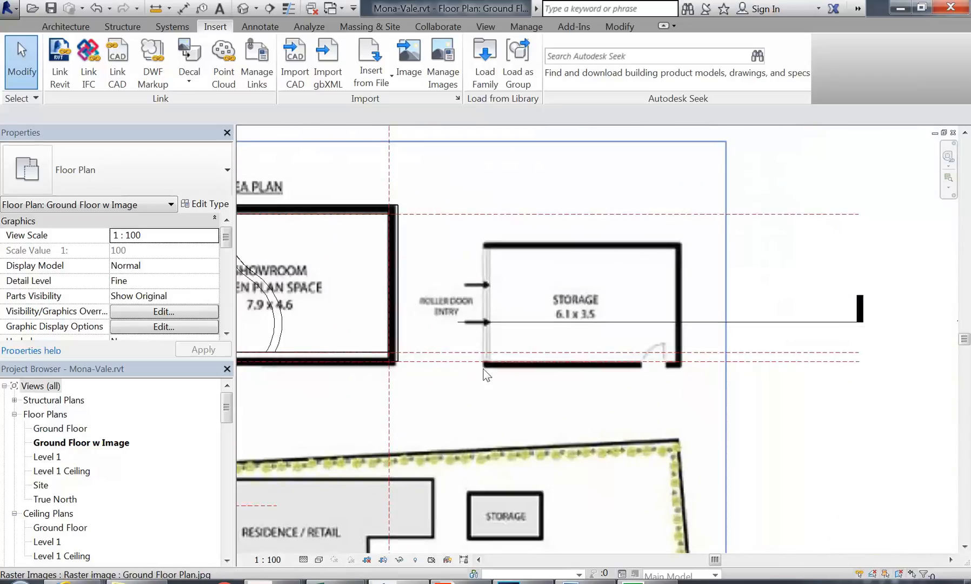
{"action": "scroll", "coordinate": [540, 367], "scroll_direction": "down", "scroll_amount": 4}
{"action": "scroll", "coordinate": [565, 292], "scroll_direction": "up", "scroll_amount": 4}
{"action": "middle_click_drag", "start_coordinate": [557, 276], "coordinate": [528, 348]}
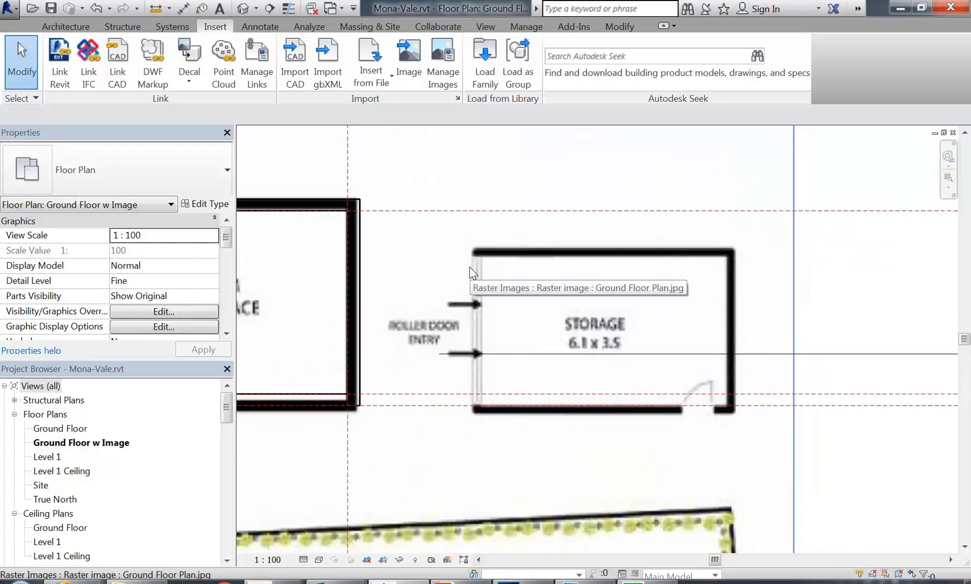
{"action": "scroll", "coordinate": [517, 301], "scroll_direction": "down", "scroll_amount": 3}
{"action": "scroll", "coordinate": [532, 327], "scroll_direction": "down", "scroll_amount": 5}
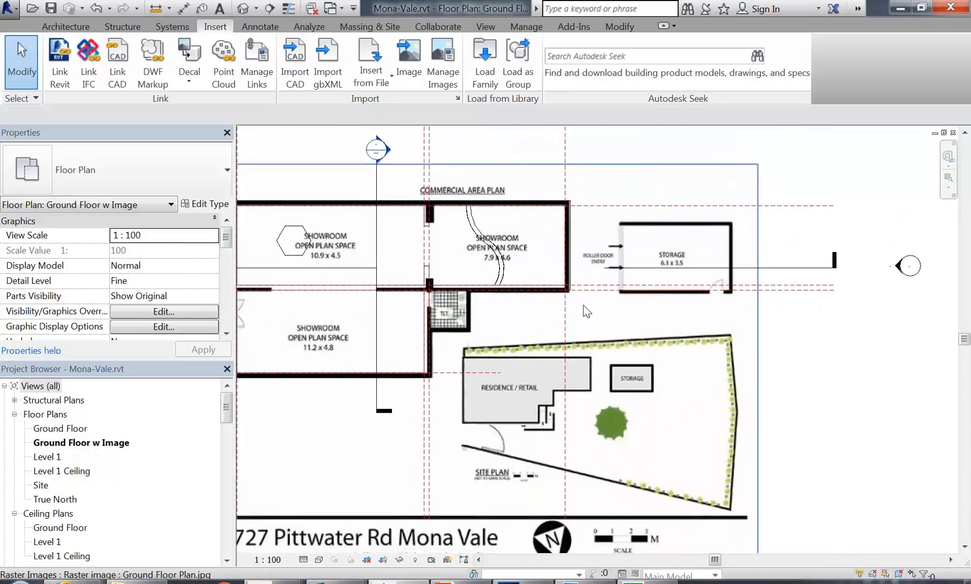
{"action": "scroll", "coordinate": [400, 301], "scroll_direction": "up", "scroll_amount": 2}
{"action": "scroll", "coordinate": [401, 302], "scroll_direction": "down", "scroll_amount": 2}
{"action": "scroll", "coordinate": [523, 365], "scroll_direction": "up", "scroll_amount": 4}
{"action": "scroll", "coordinate": [524, 364], "scroll_direction": "down", "scroll_amount": 2}
{"action": "middle_click_drag", "start_coordinate": [372, 315], "coordinate": [523, 319]}
{"action": "scroll", "coordinate": [523, 319], "scroll_direction": "up", "scroll_amount": 3}
{"action": "scroll", "coordinate": [511, 392], "scroll_direction": "down", "scroll_amount": 1}
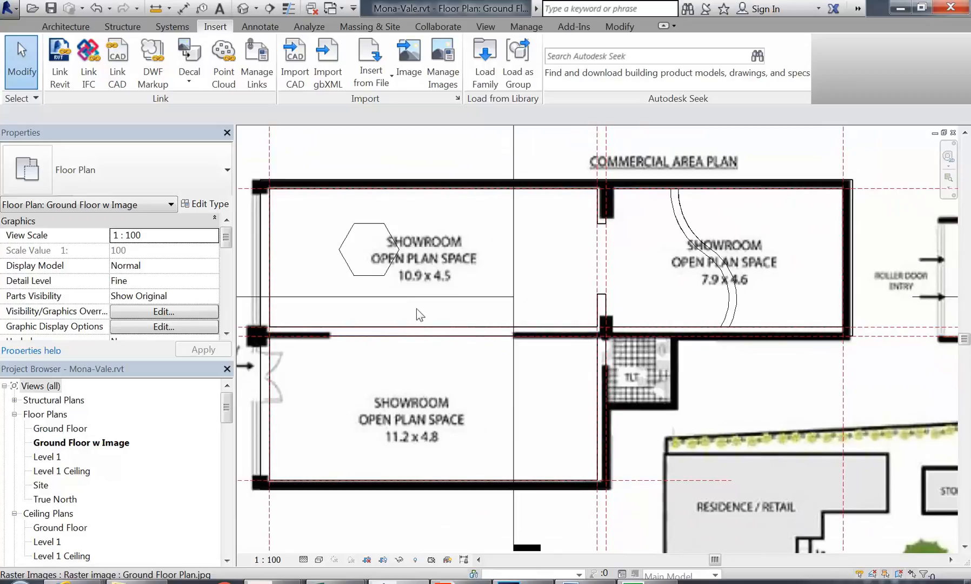
{"action": "scroll", "coordinate": [387, 253], "scroll_direction": "down", "scroll_amount": 2}
{"action": "middle_click_drag", "start_coordinate": [388, 253], "coordinate": [427, 280]}
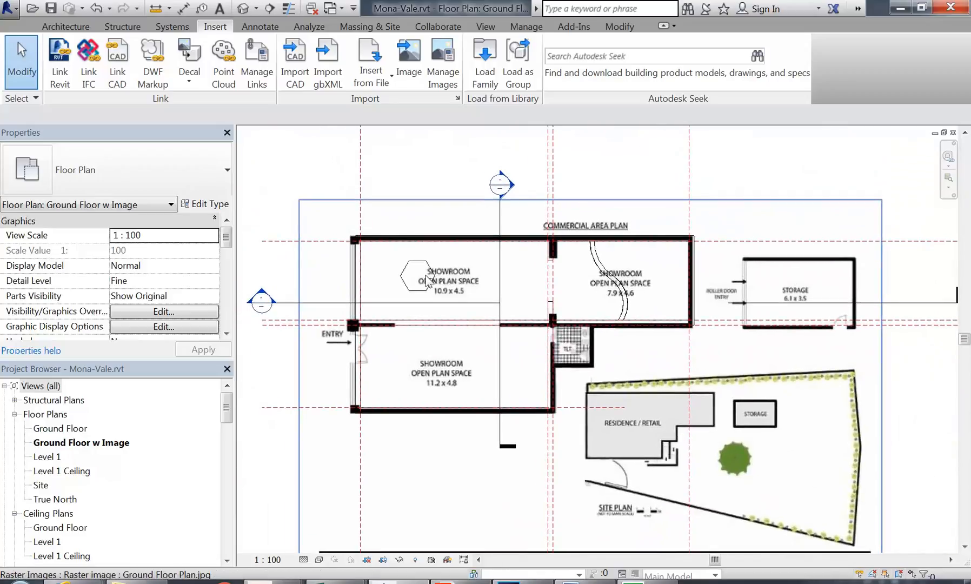
Step: Open Section 1 from its marker in the plan and examine the storeys and level heads
{"action": "double_click", "coordinate": [261, 299]}
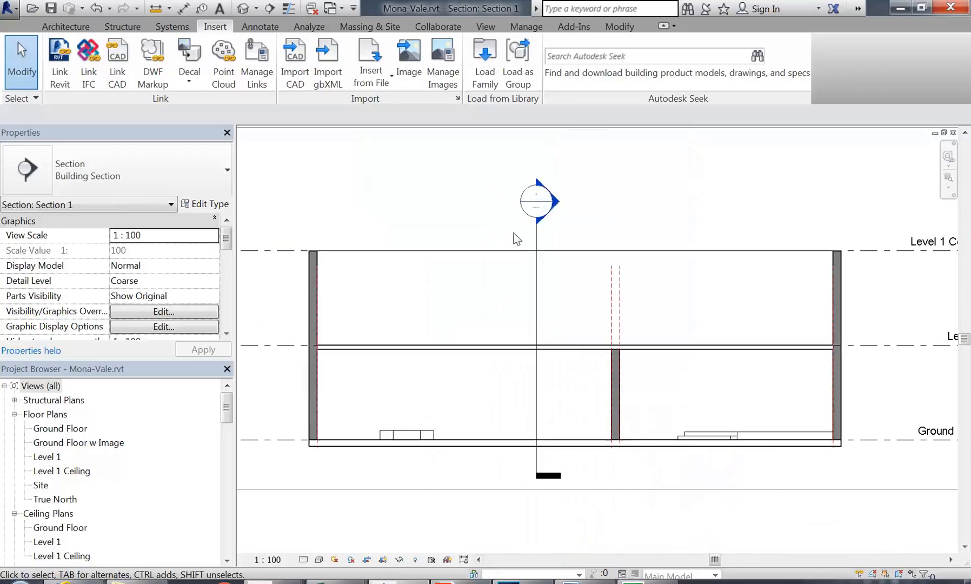
{"action": "middle_click_drag", "start_coordinate": [470, 305], "coordinate": [413, 264]}
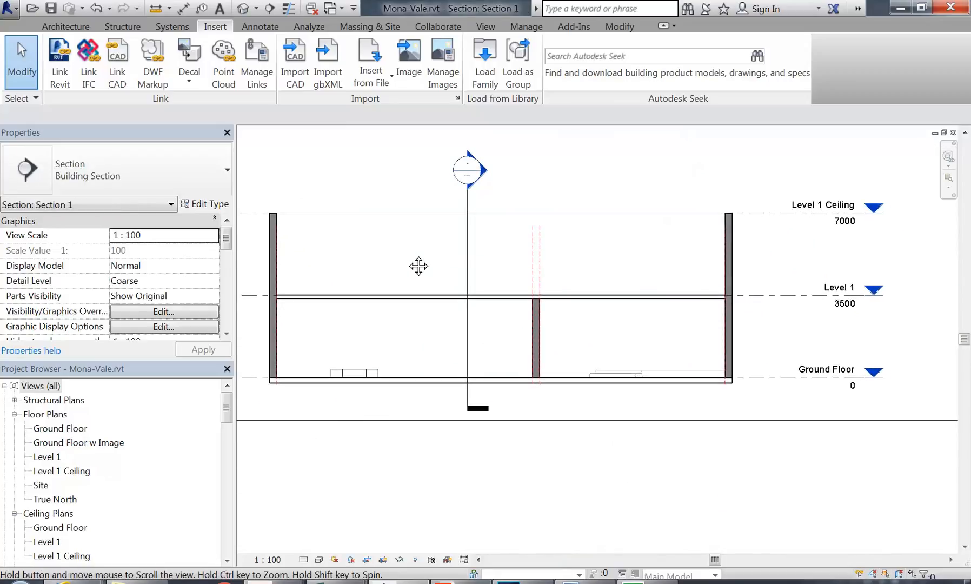
{"action": "scroll", "coordinate": [559, 292], "scroll_direction": "up", "scroll_amount": 4}
{"action": "scroll", "coordinate": [559, 291], "scroll_direction": "up", "scroll_amount": 1}
{"action": "scroll", "coordinate": [659, 322], "scroll_direction": "down", "scroll_amount": 3}
{"action": "scroll", "coordinate": [523, 262], "scroll_direction": "up", "scroll_amount": 4}
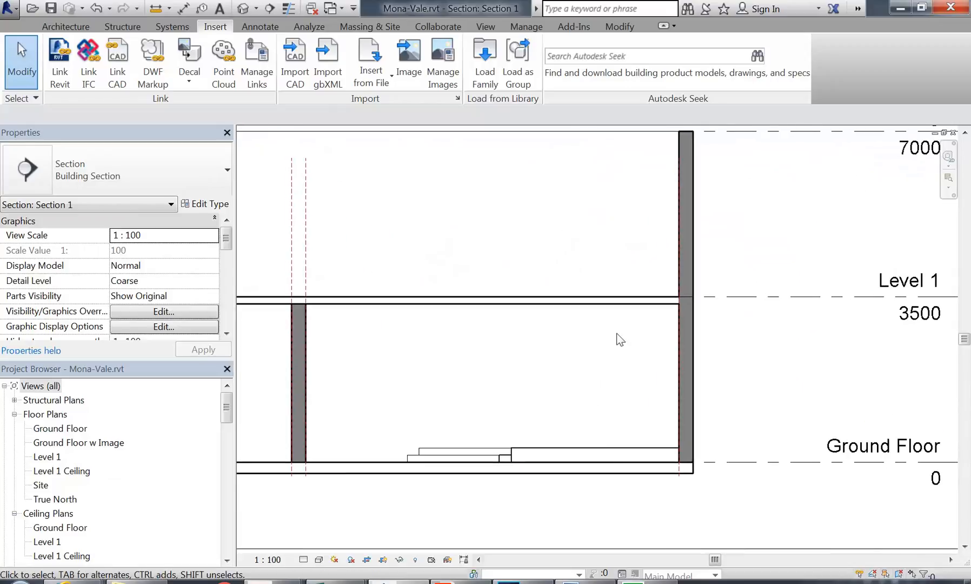
{"action": "scroll", "coordinate": [692, 276], "scroll_direction": "up", "scroll_amount": 1}
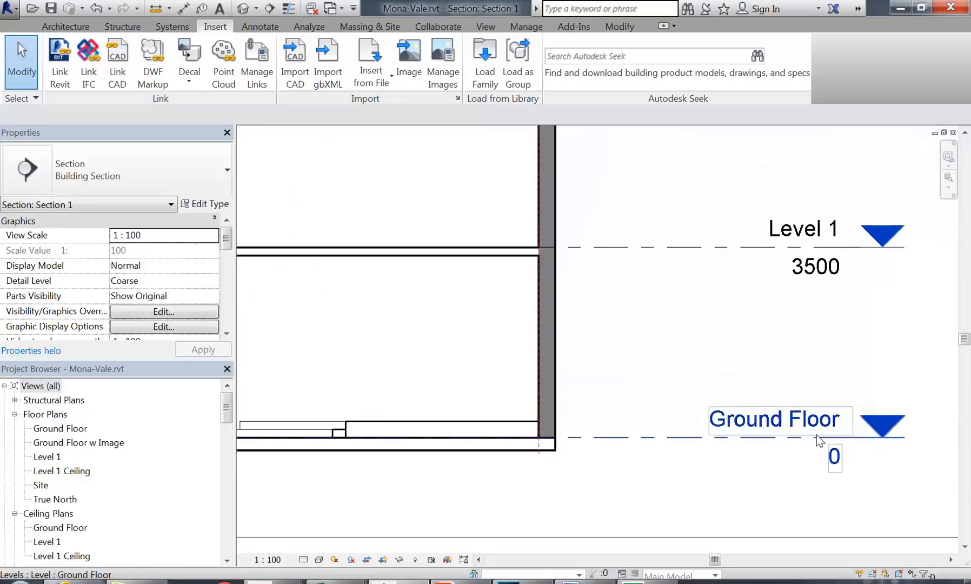
Step: Check the elevations of the Ground Floor and Level 1 levels in the section
{"action": "left_click", "coordinate": [817, 439]}
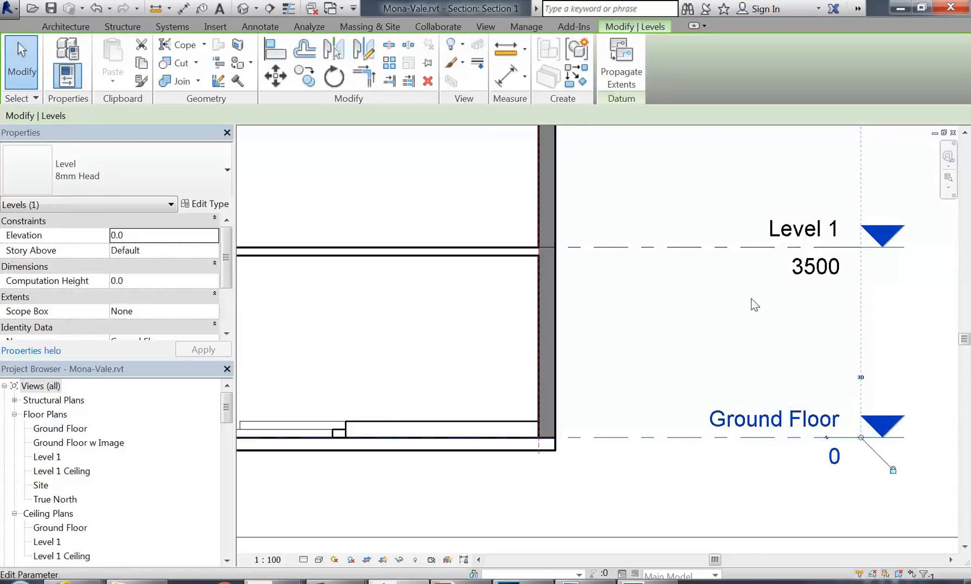
{"action": "key", "text": "Escape"}
{"action": "left_click", "coordinate": [779, 245]}
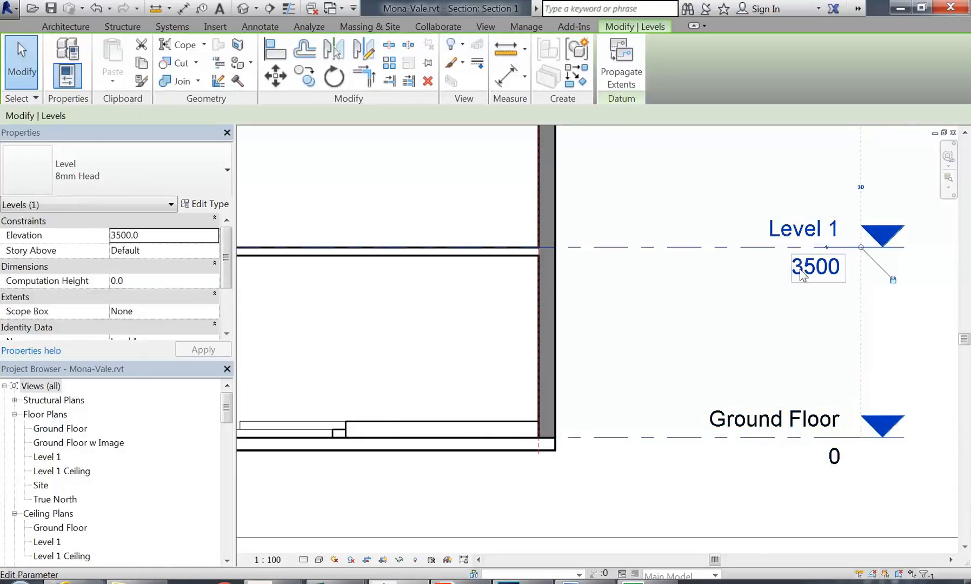
{"action": "key", "text": "Escape"}
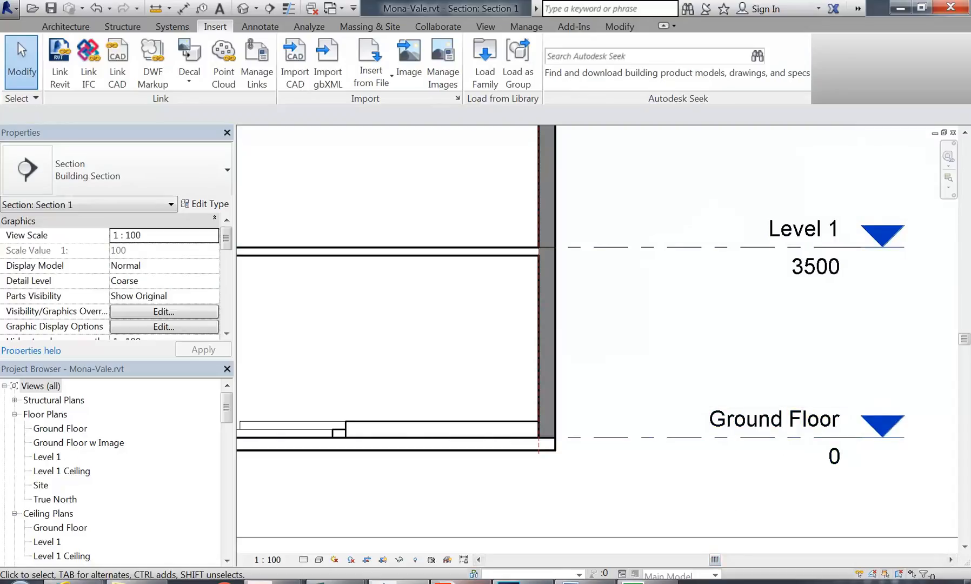
Step: Check the ceiling height note in the assessment PDF in Adobe Acrobat, then compare it with the Level 1 line back in Revit's Section 1
{"action": "left_click", "coordinate": [459, 582]}
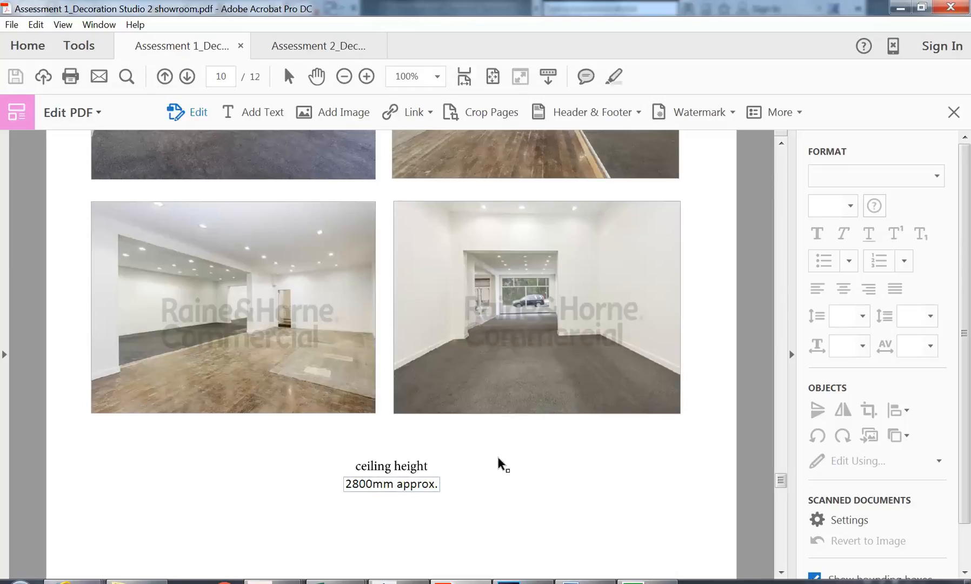
{"action": "left_click", "coordinate": [896, 8]}
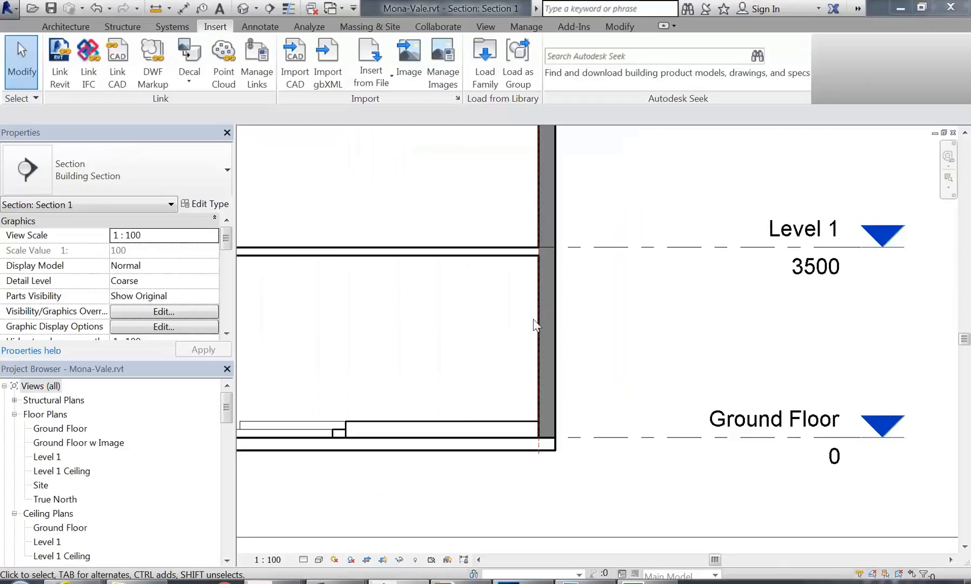
{"action": "scroll", "coordinate": [583, 334], "scroll_direction": "down", "scroll_amount": 3}
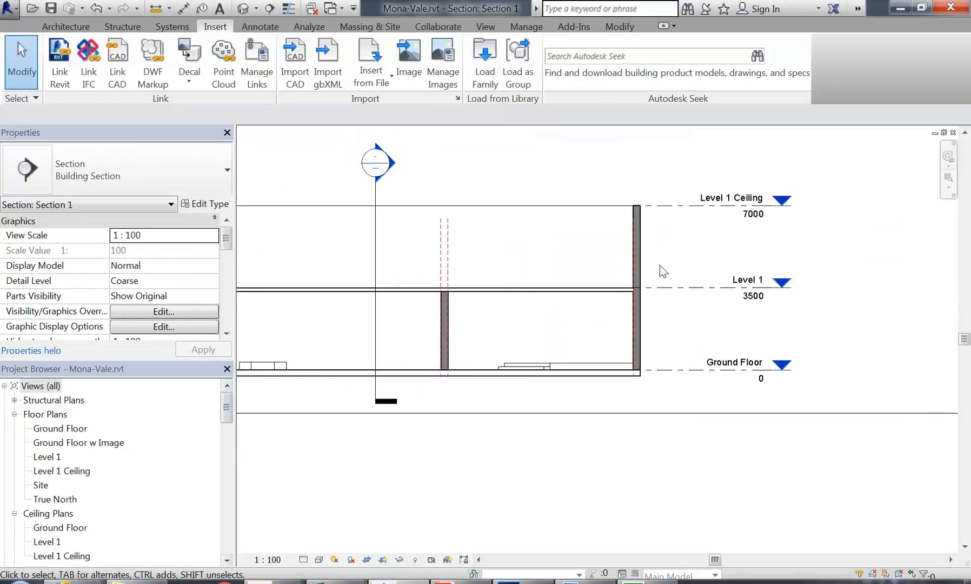
{"action": "scroll", "coordinate": [751, 290], "scroll_direction": "up", "scroll_amount": 3}
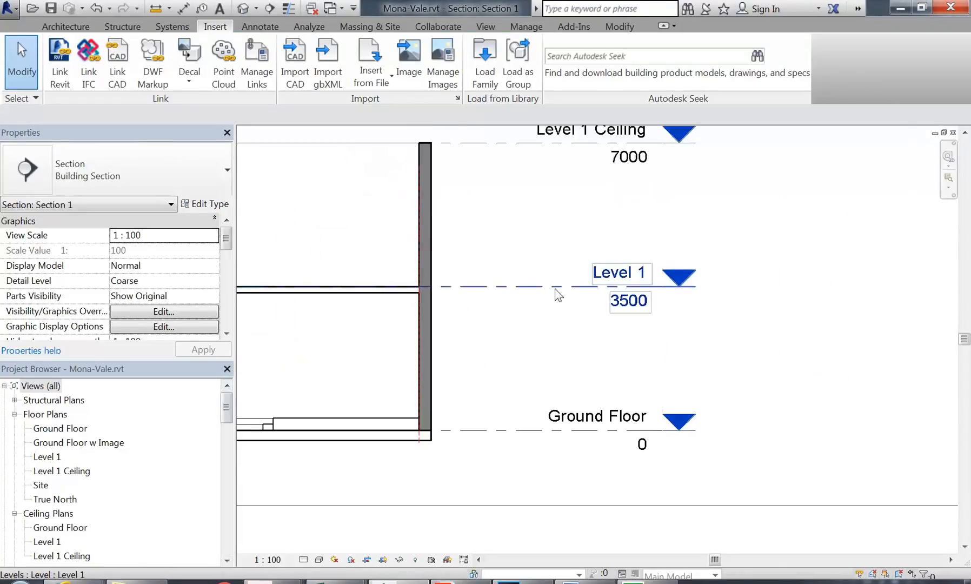
{"action": "left_click", "coordinate": [556, 287]}
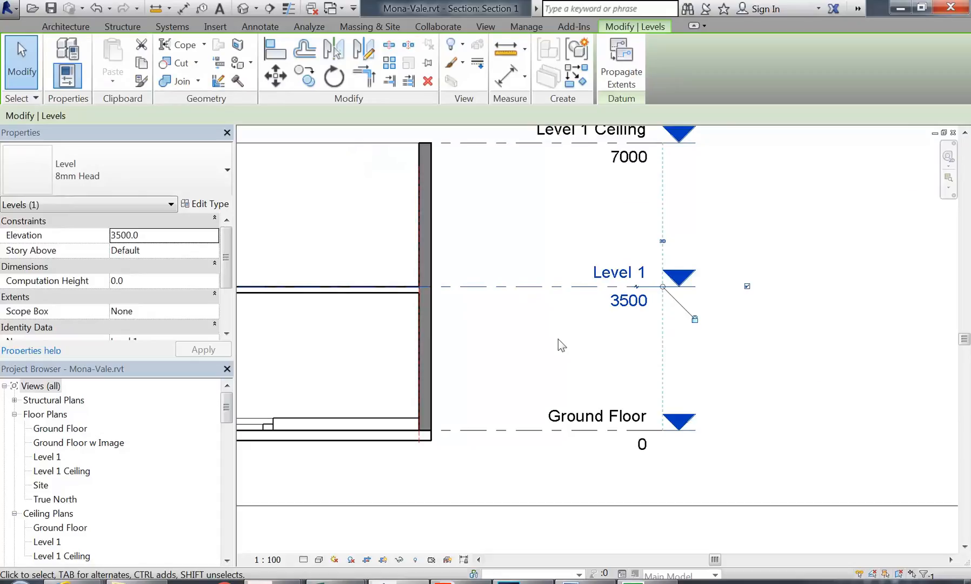
{"action": "left_click", "coordinate": [558, 338]}
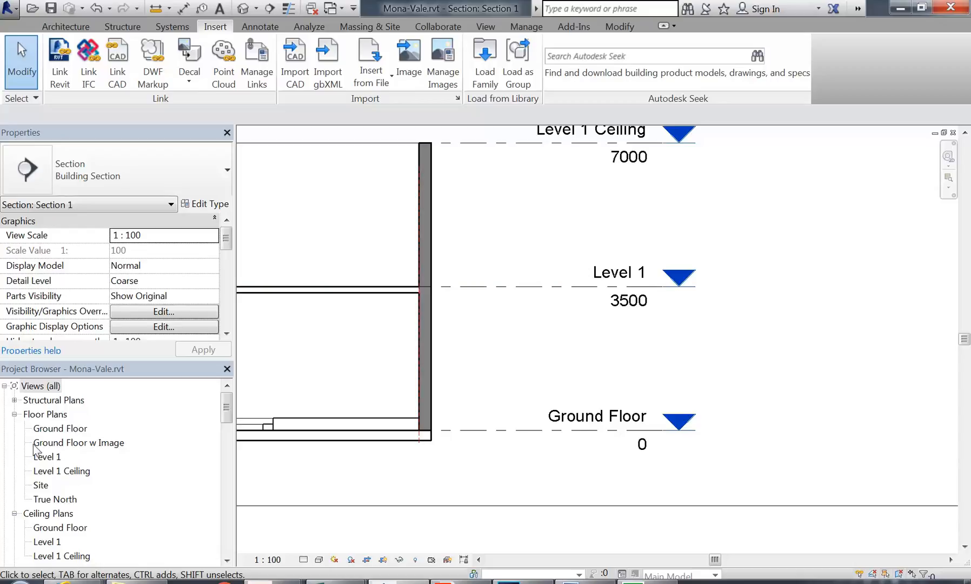
Step: Open the Ground Floor view under Ceiling Plans and frame the three rooms
{"action": "left_click", "coordinate": [226, 400]}
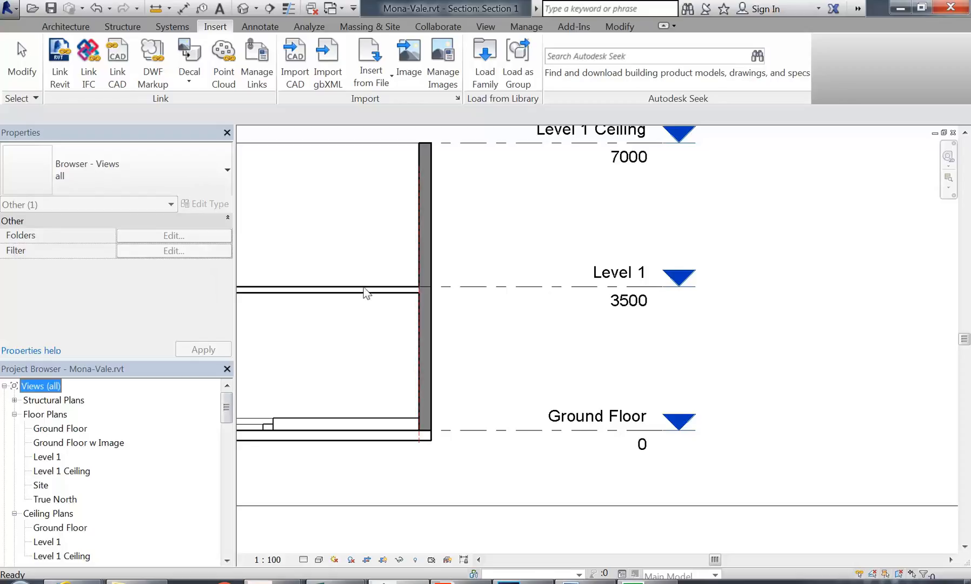
{"action": "double_click", "coordinate": [64, 528]}
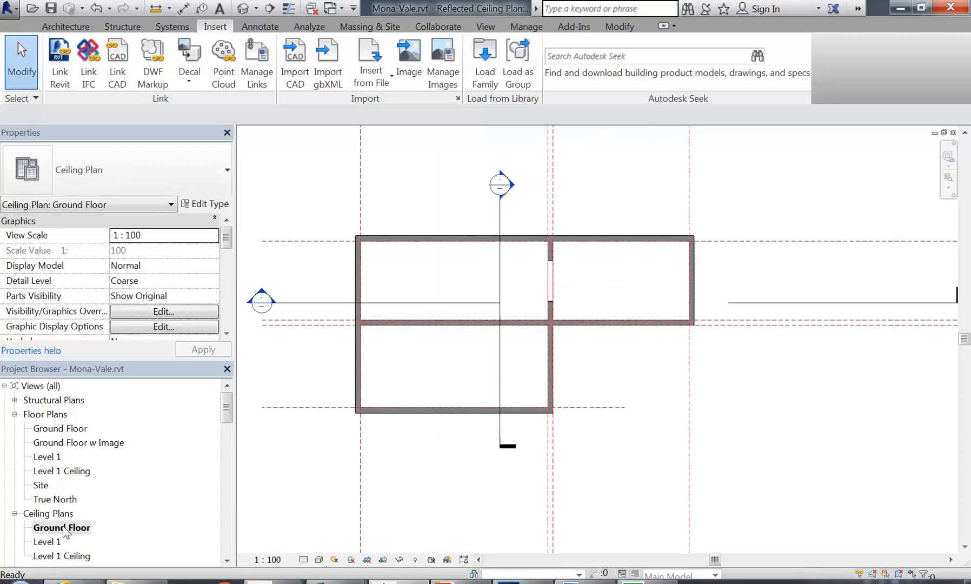
{"action": "scroll", "coordinate": [489, 274], "scroll_direction": "up", "scroll_amount": 2}
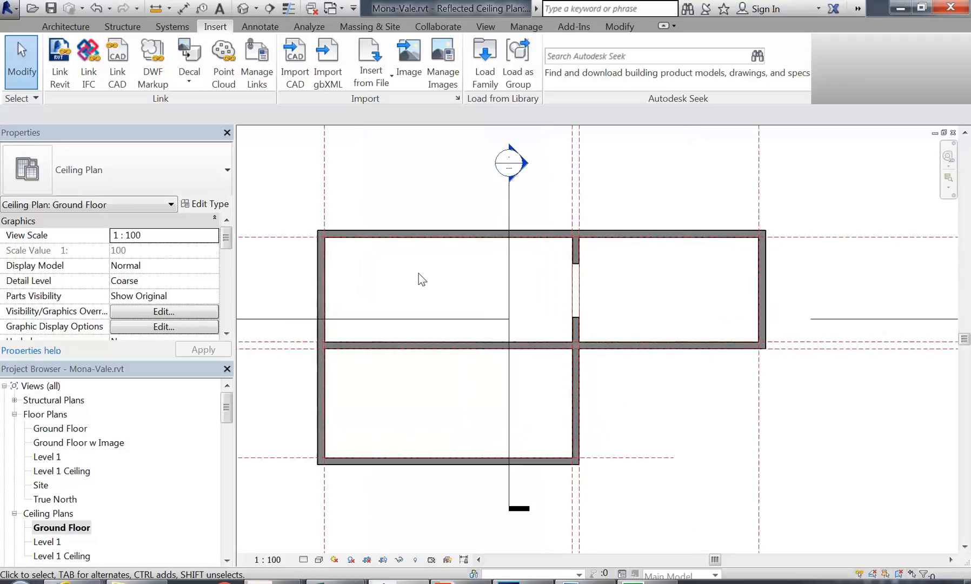
{"action": "scroll", "coordinate": [419, 272], "scroll_direction": "up", "scroll_amount": 1}
{"action": "middle_click_drag", "start_coordinate": [418, 273], "coordinate": [361, 271]}
{"action": "middle_click_drag", "start_coordinate": [369, 184], "coordinate": [401, 188]}
{"action": "left_click", "coordinate": [58, 528]}
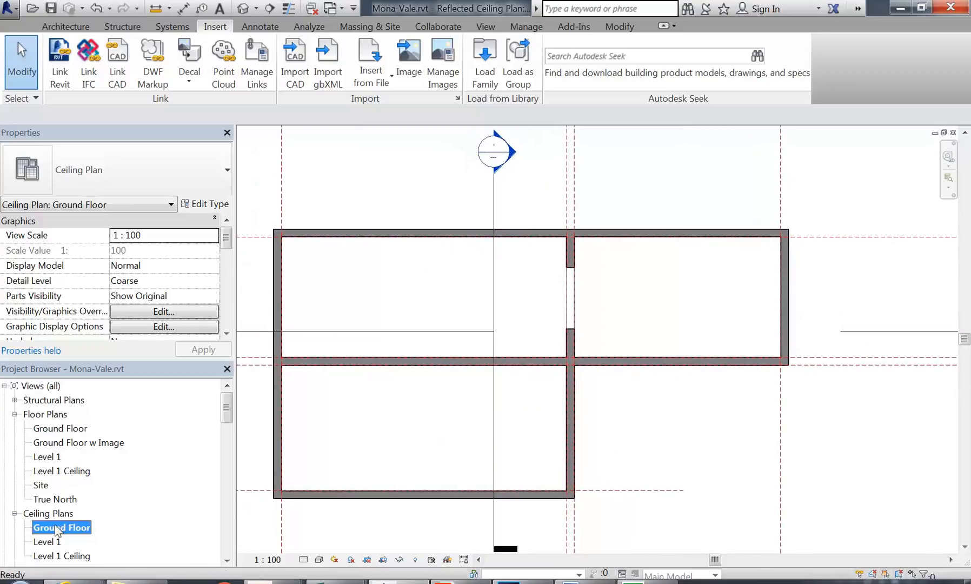
Step: Place automatic Compound Ceiling Plain ceilings in the walled ground floor rooms with a 2600 height offset from the Ground Floor level
{"action": "left_click", "coordinate": [50, 28]}
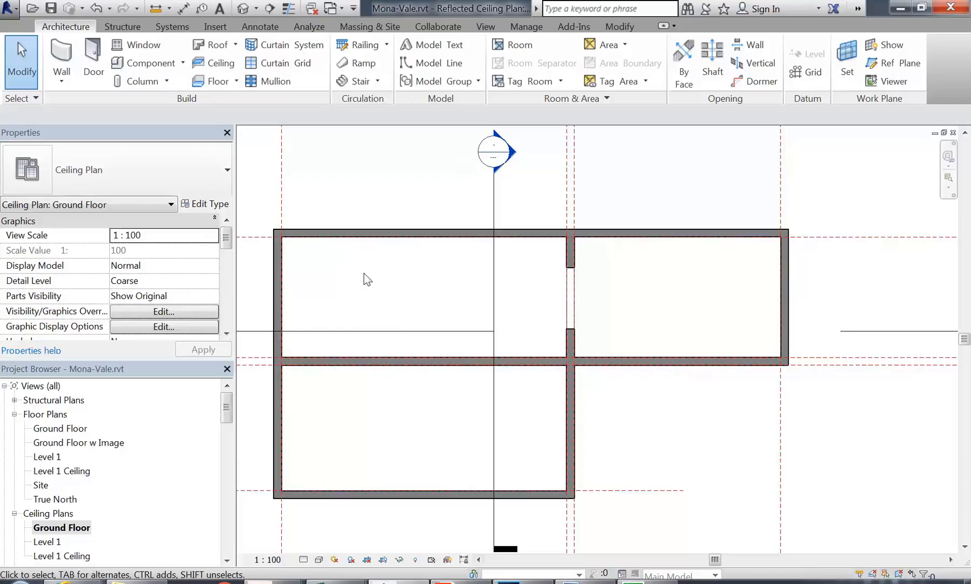
{"action": "left_click", "coordinate": [204, 60]}
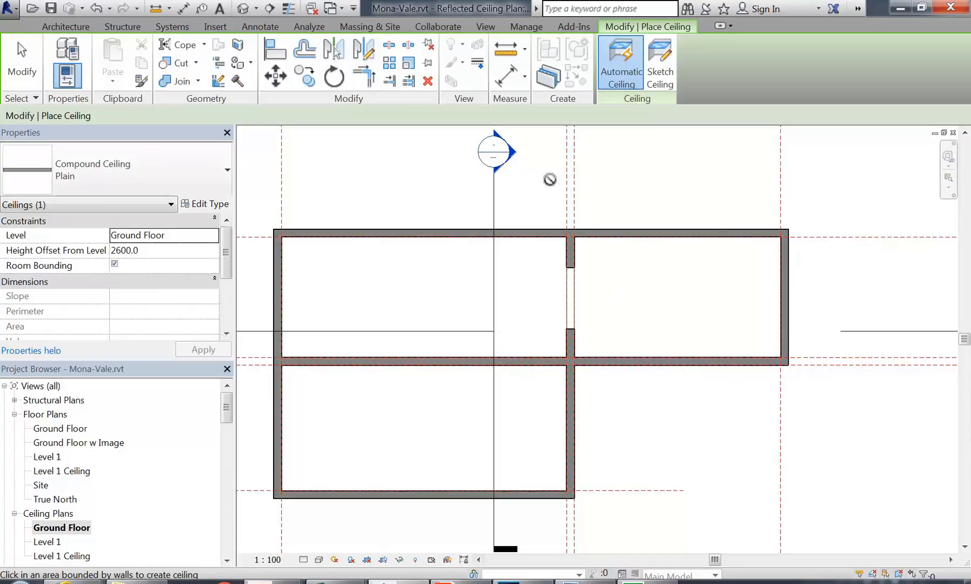
{"action": "right_click", "coordinate": [413, 189]}
{"action": "left_click", "coordinate": [433, 201]}
{"action": "right_click", "coordinate": [439, 204]}
{"action": "left_click", "coordinate": [474, 211]}
{"action": "scroll", "coordinate": [419, 275], "scroll_direction": "down", "scroll_amount": 2}
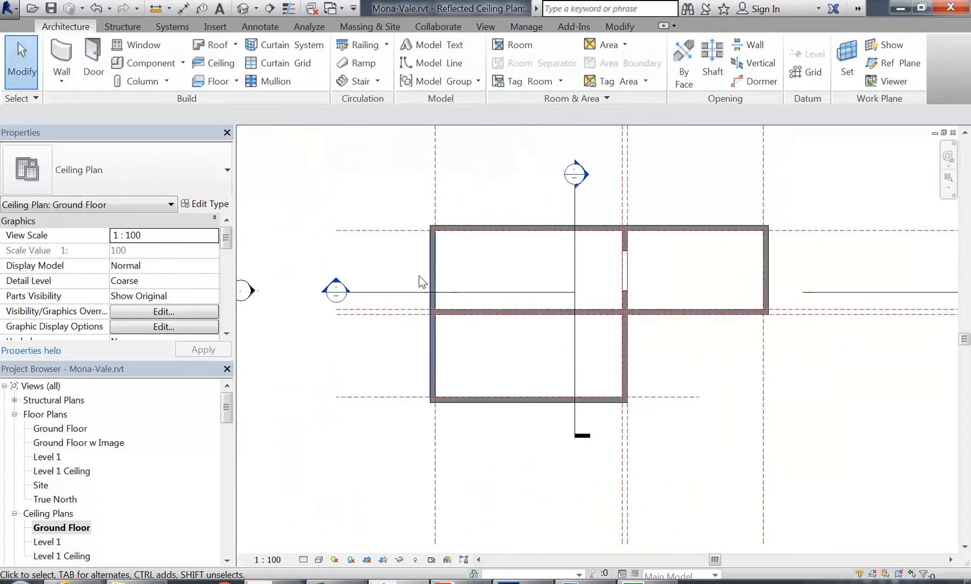
Step: Open Section 1 from the ceiling plan and inspect the ceilings placed beneath Level 1
{"action": "double_click", "coordinate": [335, 288]}
{"action": "scroll", "coordinate": [454, 296], "scroll_direction": "down", "scroll_amount": 2}
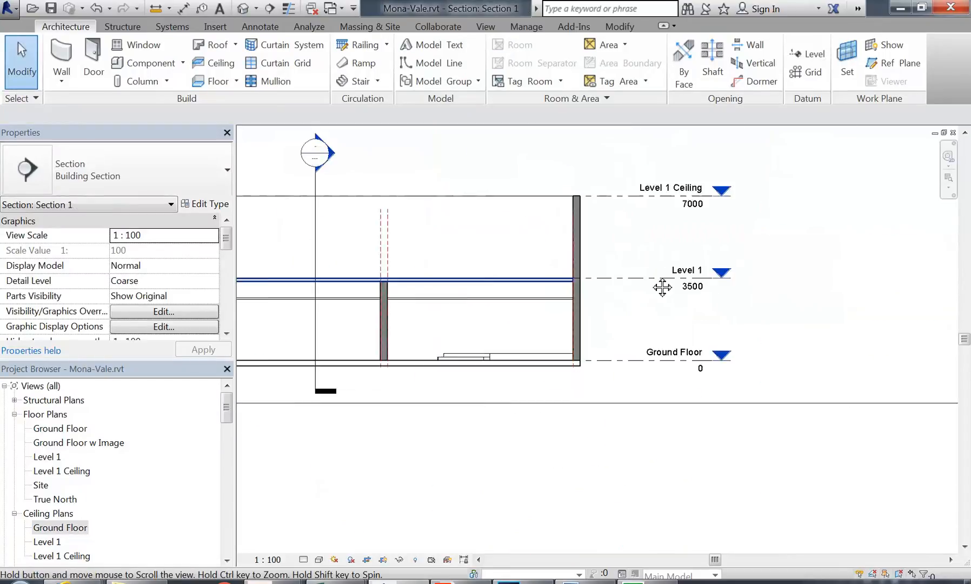
{"action": "middle_click_drag", "start_coordinate": [454, 295], "coordinate": [789, 289]}
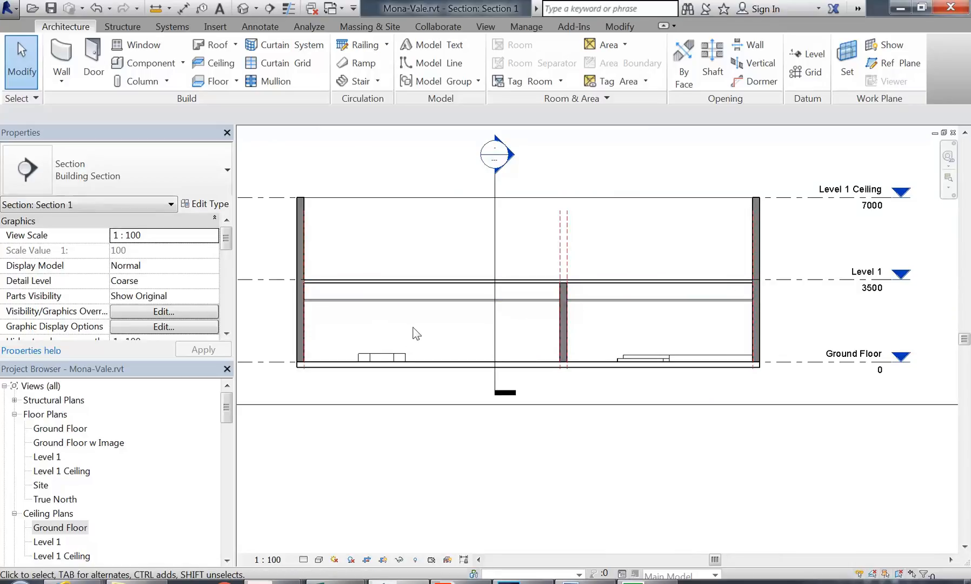
{"action": "scroll", "coordinate": [535, 307], "scroll_direction": "up", "scroll_amount": 4}
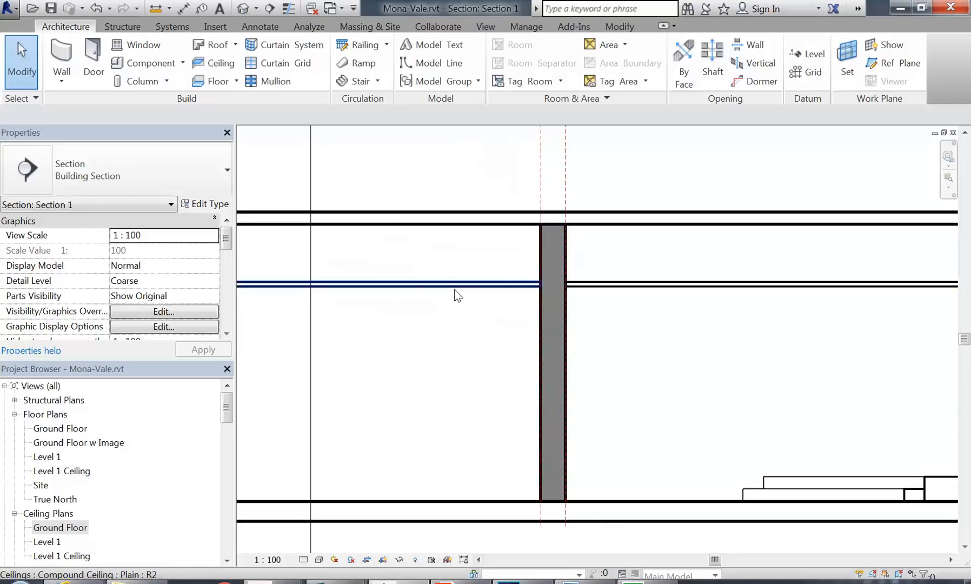
{"action": "scroll", "coordinate": [456, 295], "scroll_direction": "down", "scroll_amount": 5}
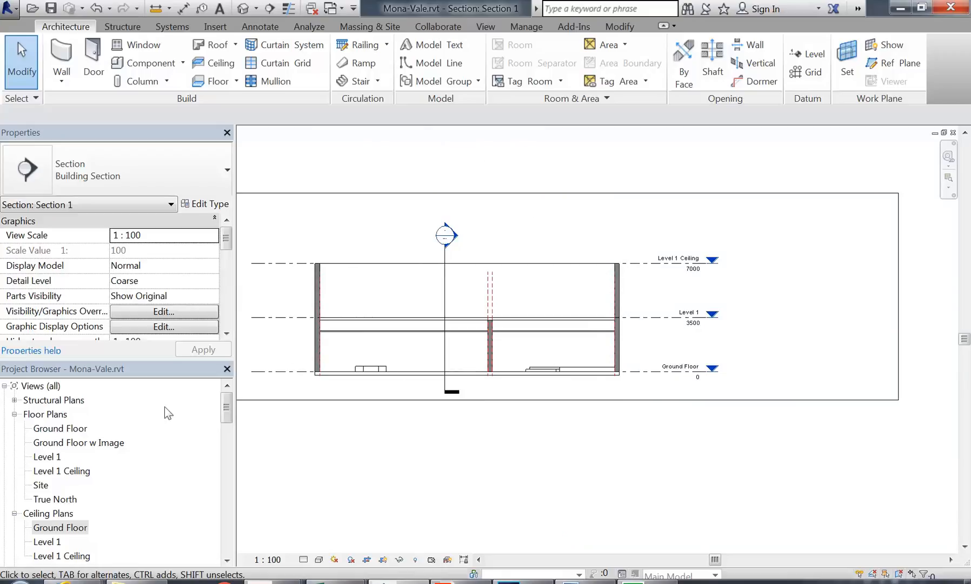
Step: Return to the Ground Floor ceiling plan and frame the rooms
{"action": "double_click", "coordinate": [59, 528]}
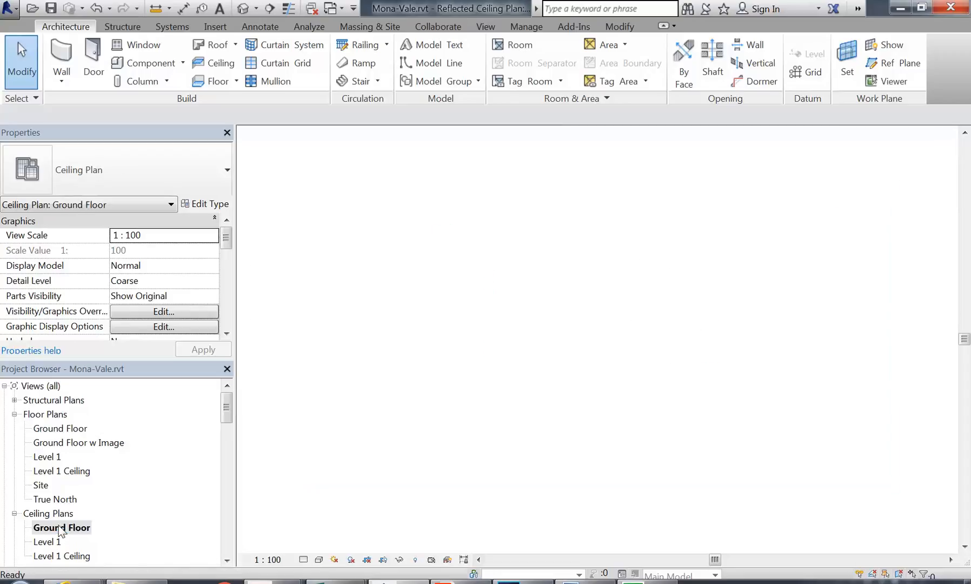
{"action": "scroll", "coordinate": [548, 260], "scroll_direction": "up", "scroll_amount": 1}
{"action": "middle_click_drag", "start_coordinate": [548, 260], "coordinate": [480, 277]}
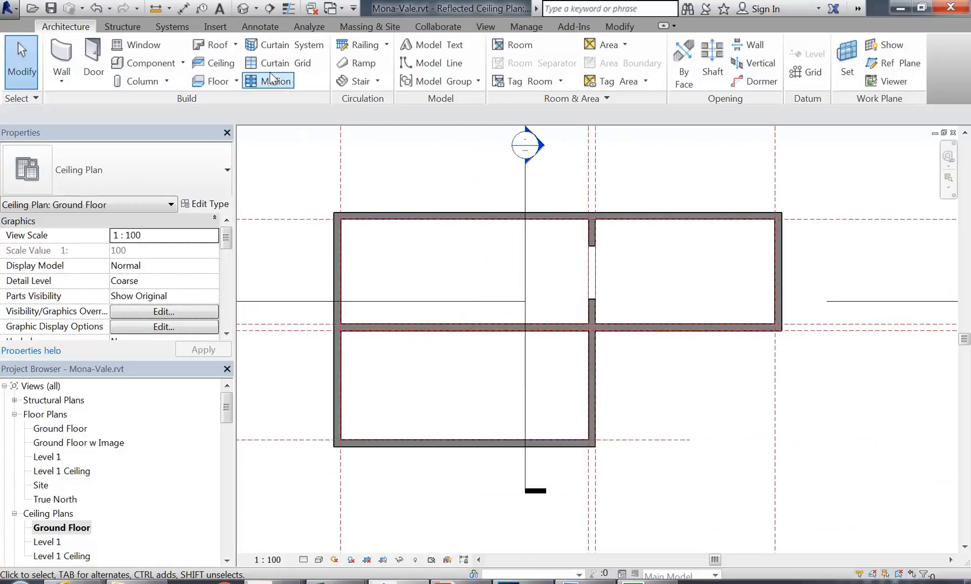
{"action": "left_click", "coordinate": [213, 65]}
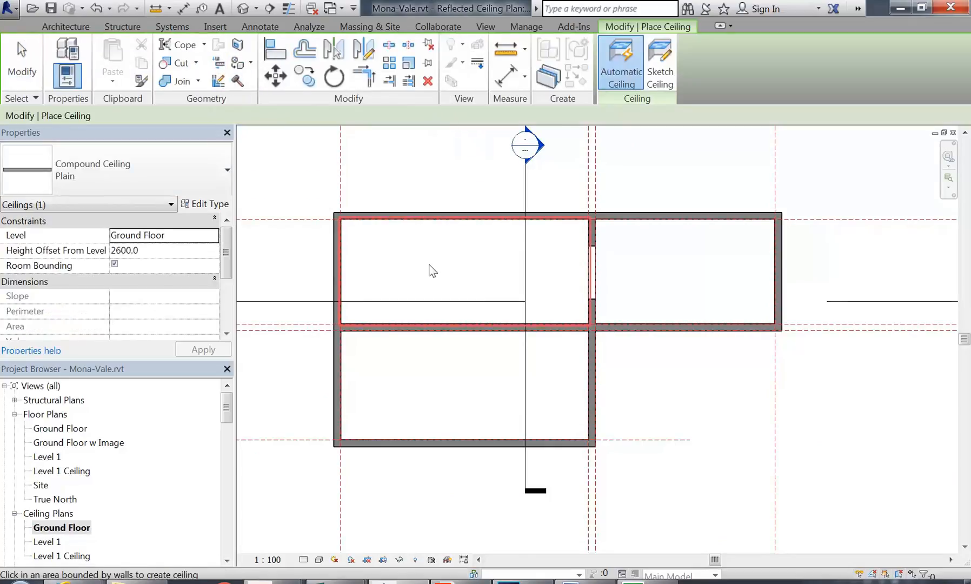
{"action": "scroll", "coordinate": [432, 271], "scroll_direction": "up", "scroll_amount": 1}
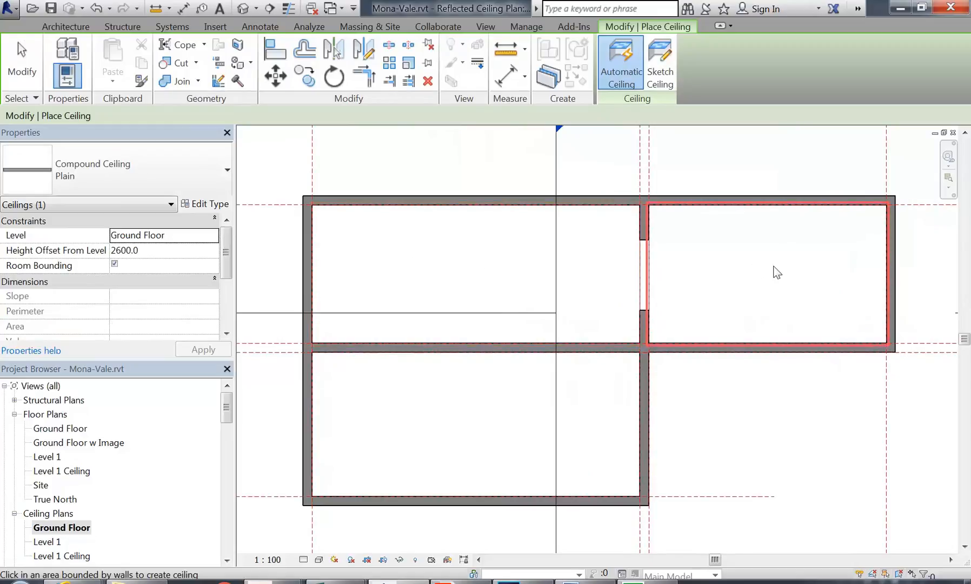
{"action": "right_click", "coordinate": [400, 142]}
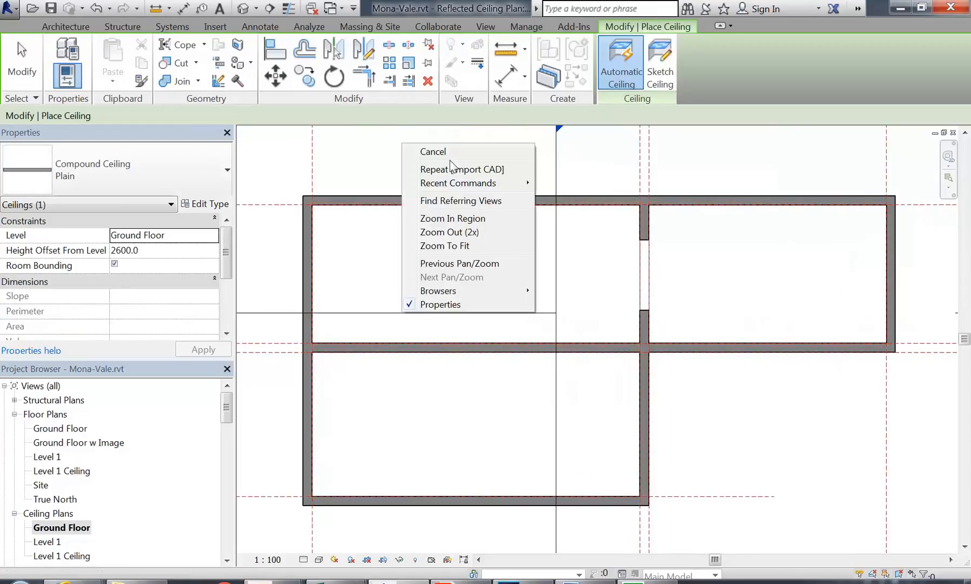
{"action": "left_click", "coordinate": [427, 151]}
{"action": "right_click", "coordinate": [457, 155]}
{"action": "left_click", "coordinate": [473, 164]}
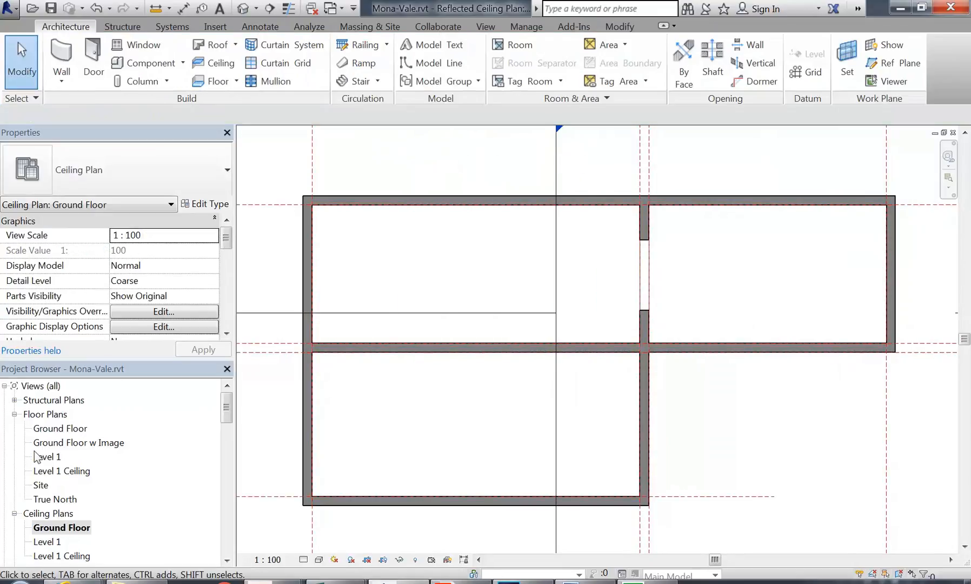
Step: Open the Level 1 ceiling plan and start a Compound Ceiling Plain with a 3500 height offset from Level 1
{"action": "double_click", "coordinate": [50, 542]}
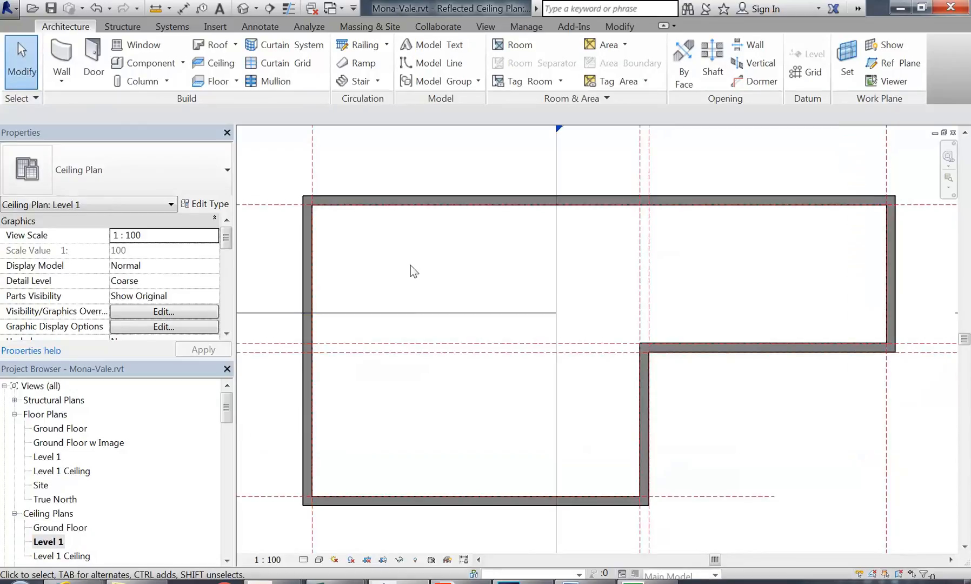
{"action": "left_click", "coordinate": [213, 62]}
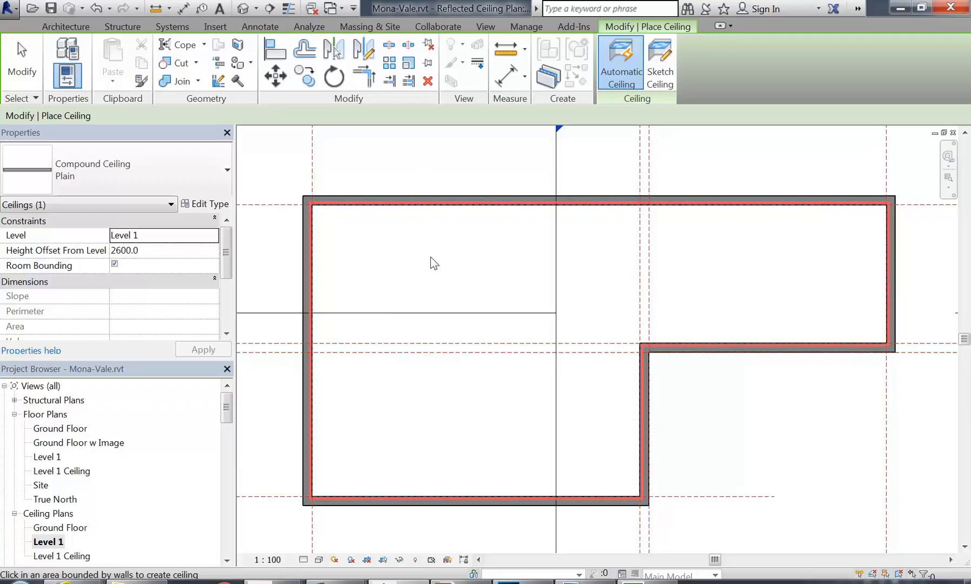
{"action": "left_click", "coordinate": [168, 250]}
{"action": "type", "text": "35"}
{"action": "key", "text": "Return"}
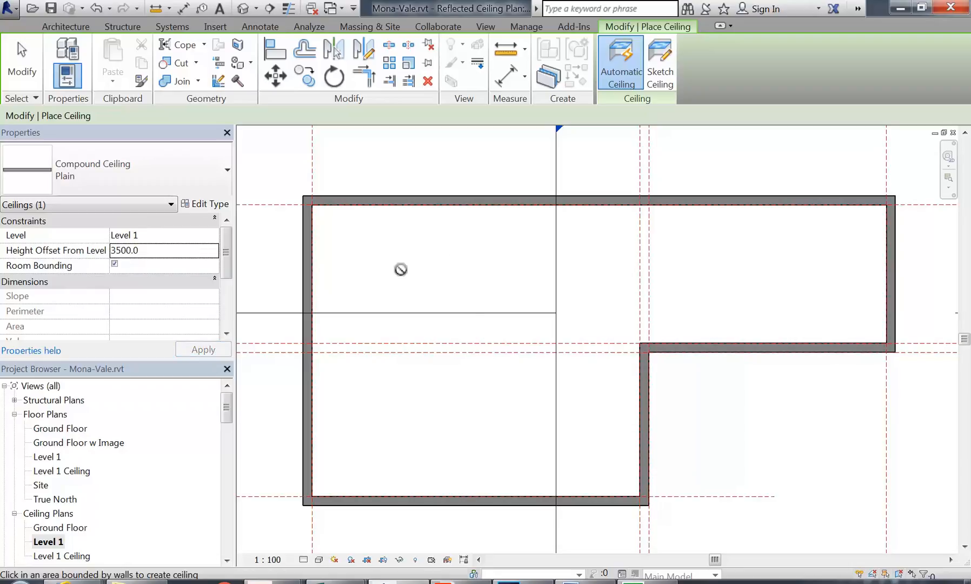
Step: Sketch the Level 1 ceiling boundary by picking the inner faces of all six exterior walls, and finish the sketch
{"action": "middle_click_drag", "start_coordinate": [401, 269], "coordinate": [400, 257]}
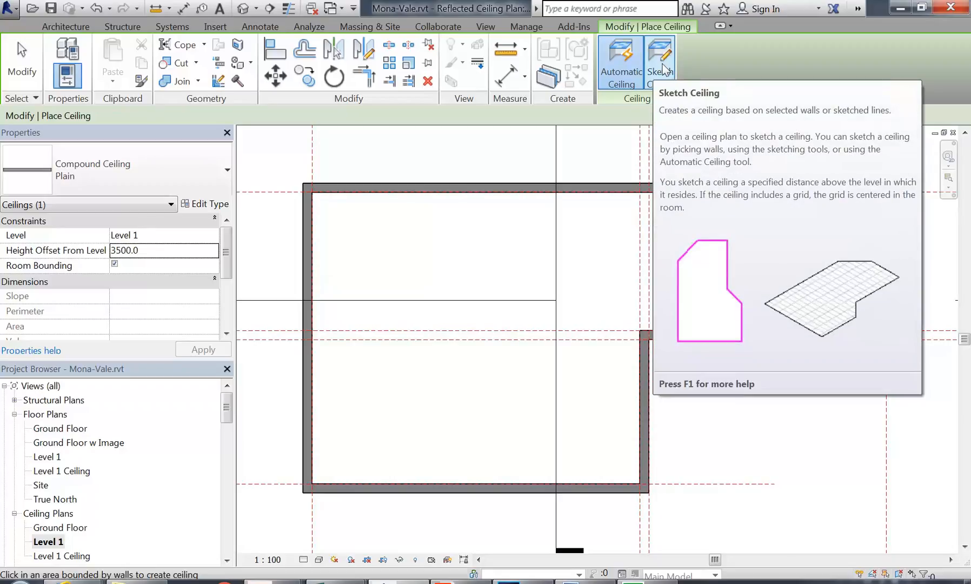
{"action": "left_click", "coordinate": [664, 69]}
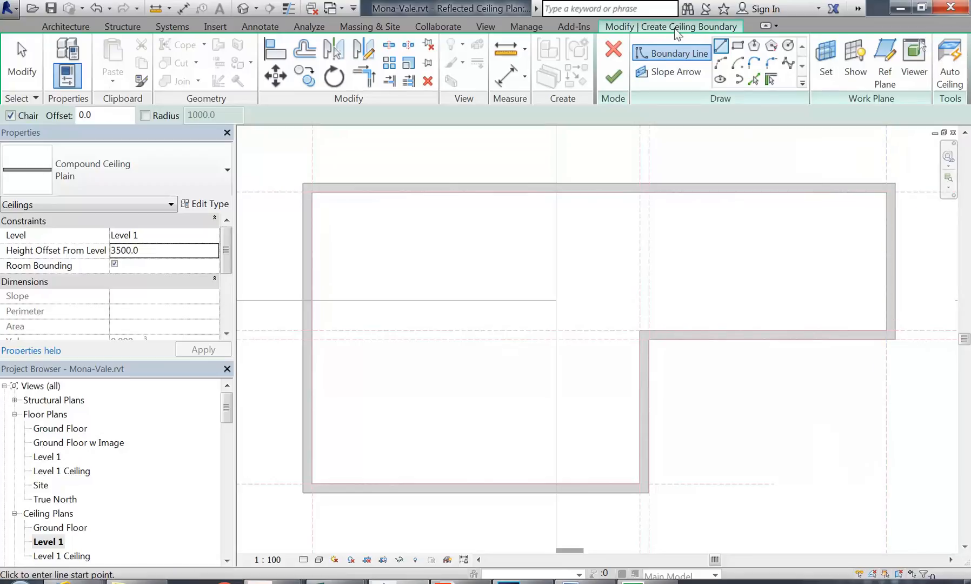
{"action": "left_click", "coordinate": [770, 80]}
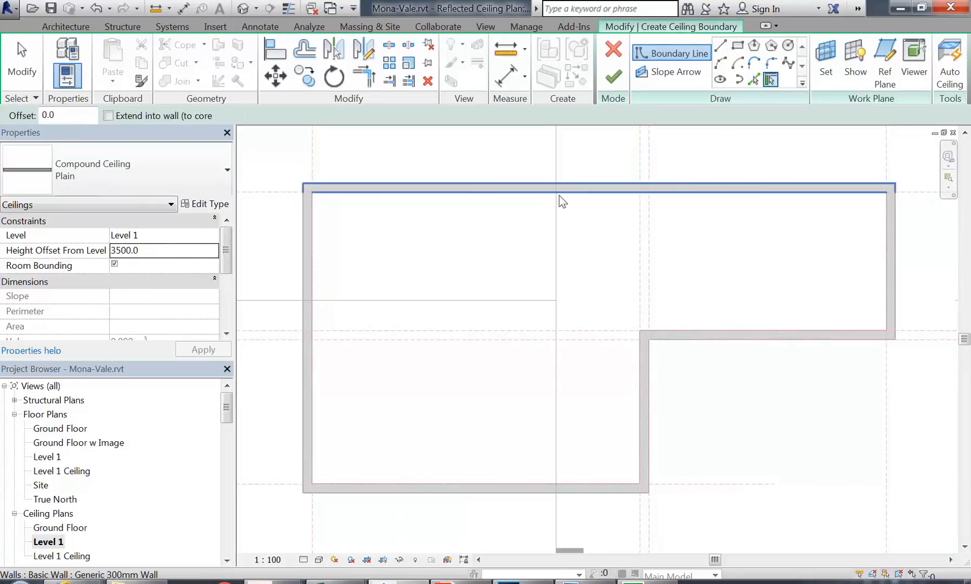
{"action": "left_click", "coordinate": [522, 196]}
{"action": "left_click", "coordinate": [312, 249]}
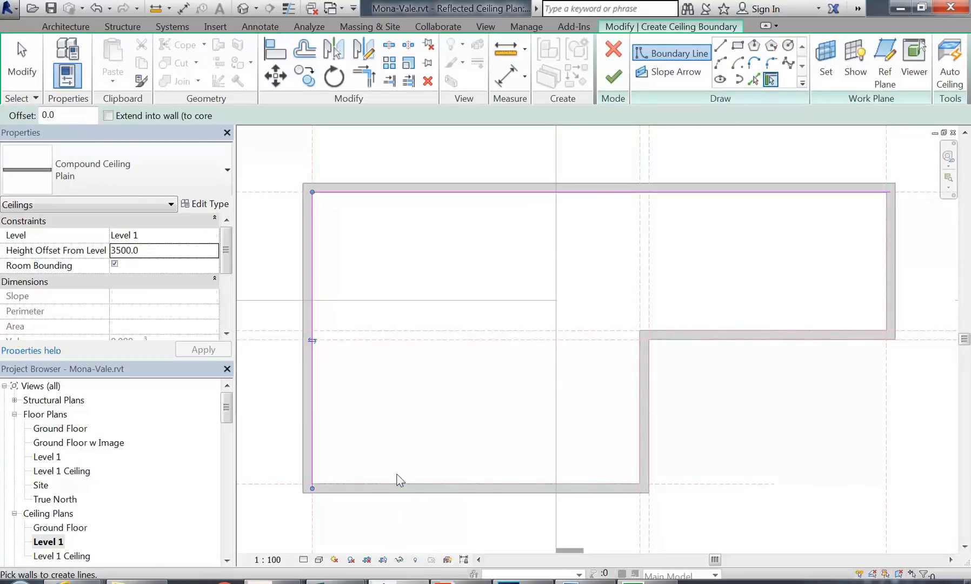
{"action": "left_click", "coordinate": [390, 486]}
{"action": "left_click", "coordinate": [642, 387]}
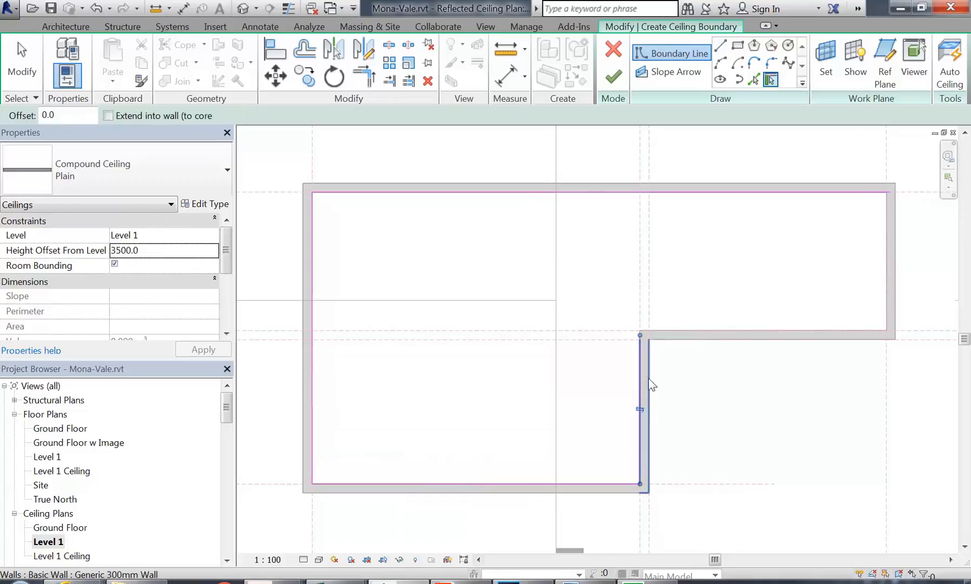
{"action": "left_click", "coordinate": [724, 331]}
{"action": "left_click", "coordinate": [886, 283]}
{"action": "right_click", "coordinate": [566, 257]}
{"action": "right_click", "coordinate": [589, 265]}
{"action": "left_click", "coordinate": [623, 278]}
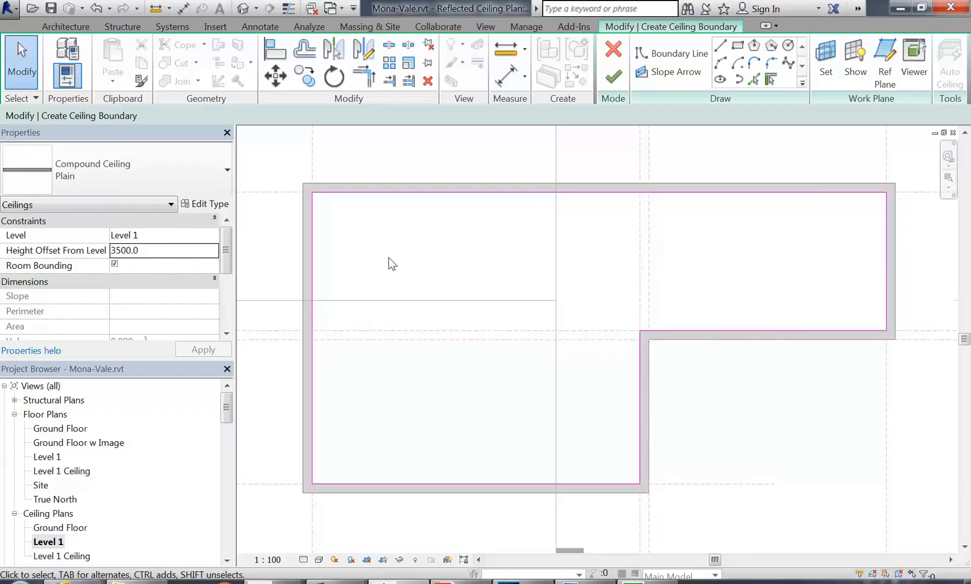
{"action": "scroll", "coordinate": [384, 266], "scroll_direction": "down", "scroll_amount": 2}
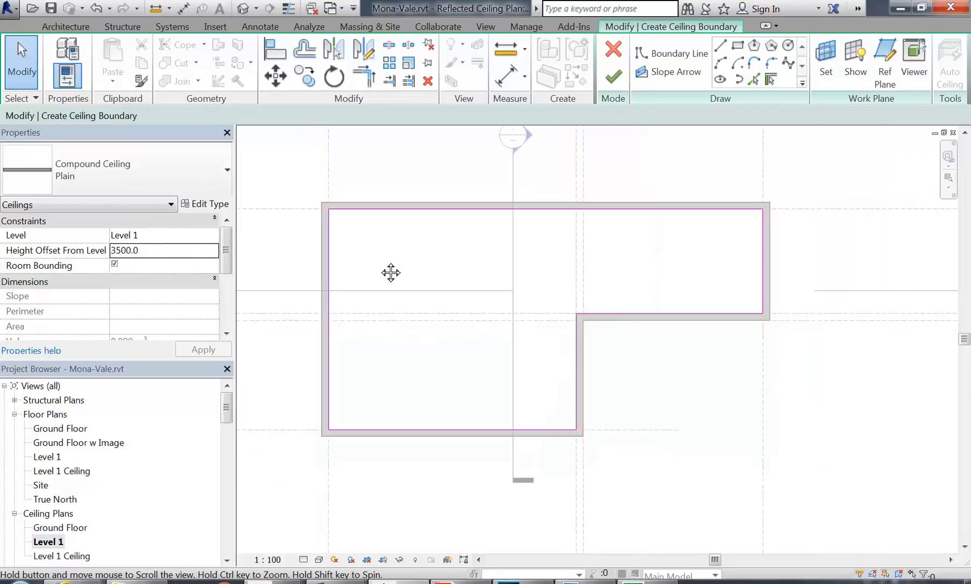
{"action": "middle_click_drag", "start_coordinate": [390, 271], "coordinate": [396, 273]}
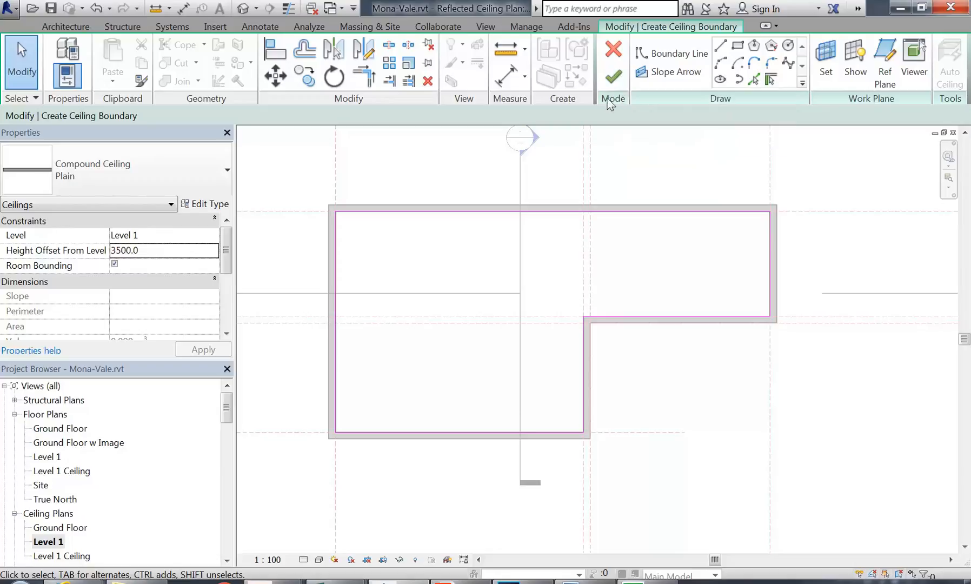
{"action": "left_click", "coordinate": [615, 81]}
{"action": "left_click", "coordinate": [662, 432]}
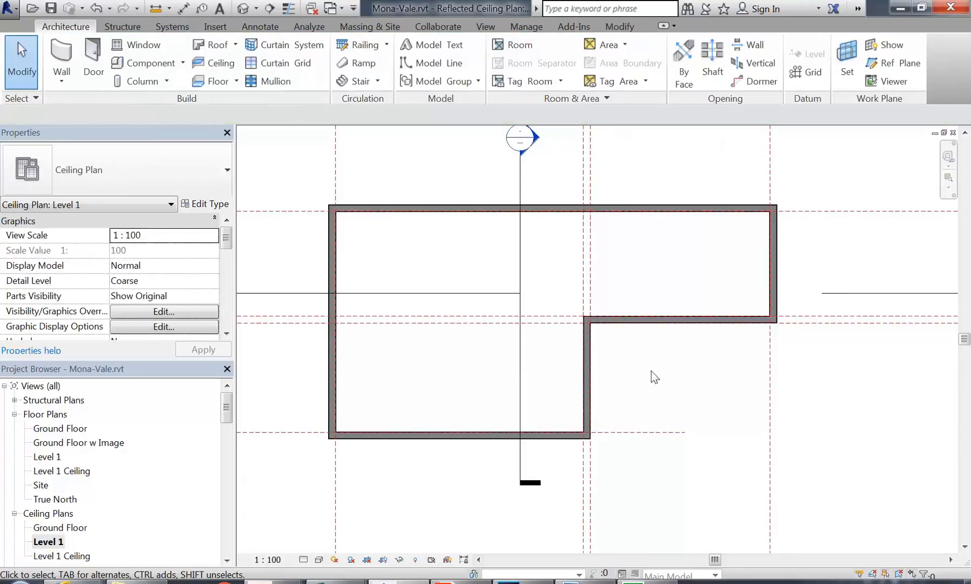
Step: Open Section 1 from the ceiling plan and select the new upper ceiling to inspect its level and height offset
{"action": "scroll", "coordinate": [621, 459], "scroll_direction": "down", "scroll_amount": 3}
{"action": "middle_click_drag", "start_coordinate": [602, 481], "coordinate": [624, 491]}
{"action": "double_click", "coordinate": [320, 308]}
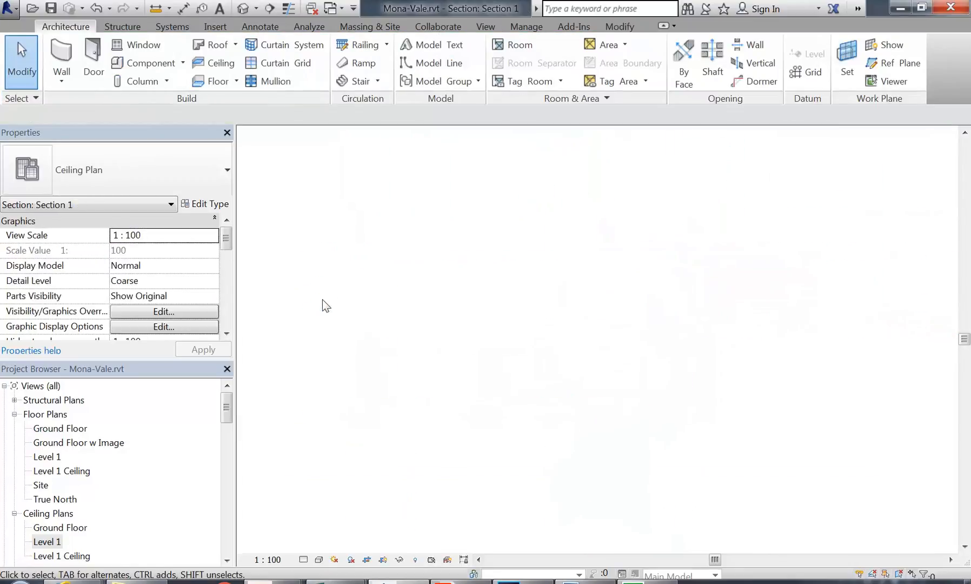
{"action": "scroll", "coordinate": [456, 281], "scroll_direction": "up", "scroll_amount": 5}
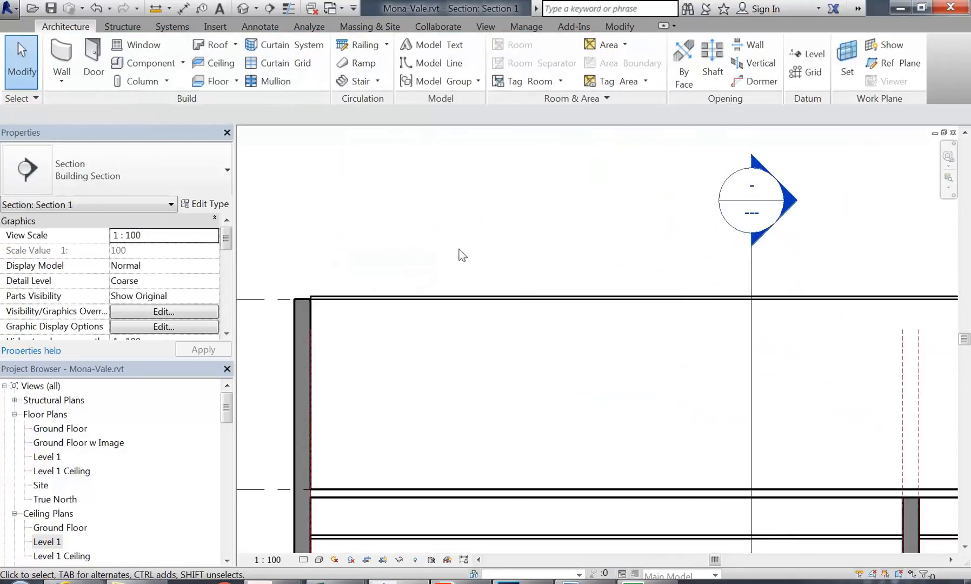
{"action": "left_click", "coordinate": [469, 312]}
{"action": "scroll", "coordinate": [471, 312], "scroll_direction": "down", "scroll_amount": 3}
{"action": "middle_click_drag", "start_coordinate": [470, 312], "coordinate": [455, 327]}
{"action": "middle_click_drag", "start_coordinate": [757, 372], "coordinate": [612, 303]}
{"action": "scroll", "coordinate": [696, 259], "scroll_direction": "up", "scroll_amount": 2}
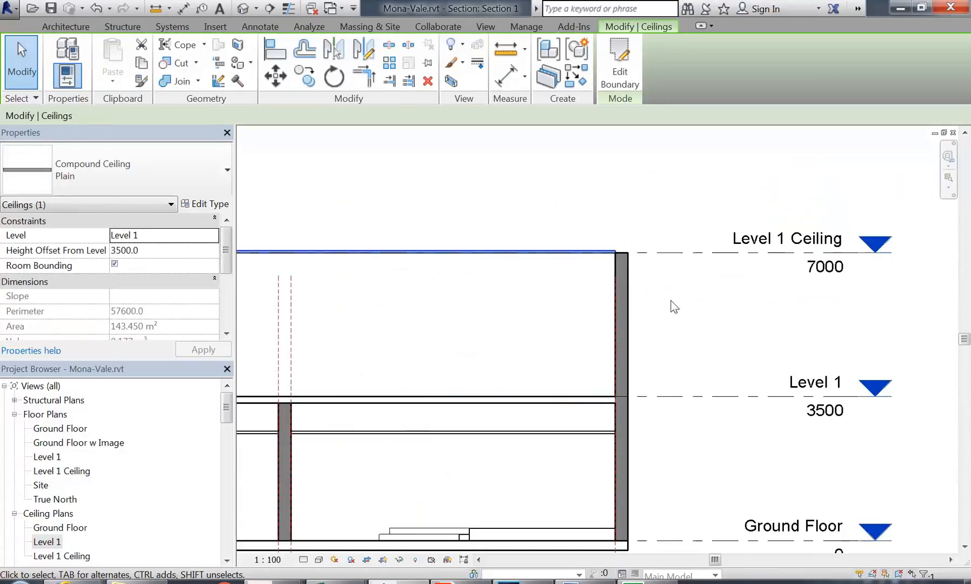
Step: Examine how the upper ceiling meets the end wall and lines up with the Level 1 Ceiling and Level 1 datums
{"action": "scroll", "coordinate": [574, 256], "scroll_direction": "up", "scroll_amount": 2}
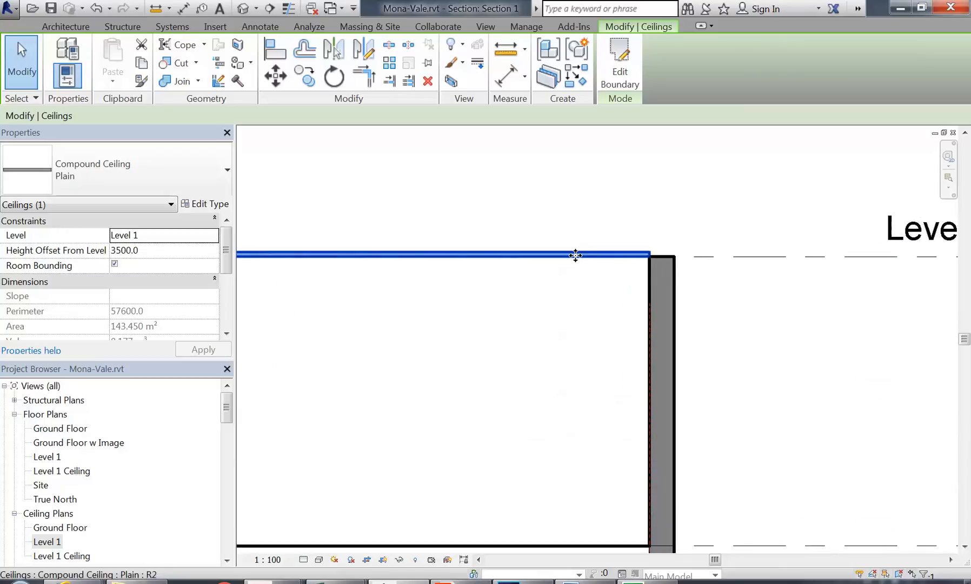
{"action": "scroll", "coordinate": [568, 256], "scroll_direction": "down", "scroll_amount": 3}
{"action": "middle_click_drag", "start_coordinate": [567, 255], "coordinate": [616, 259]}
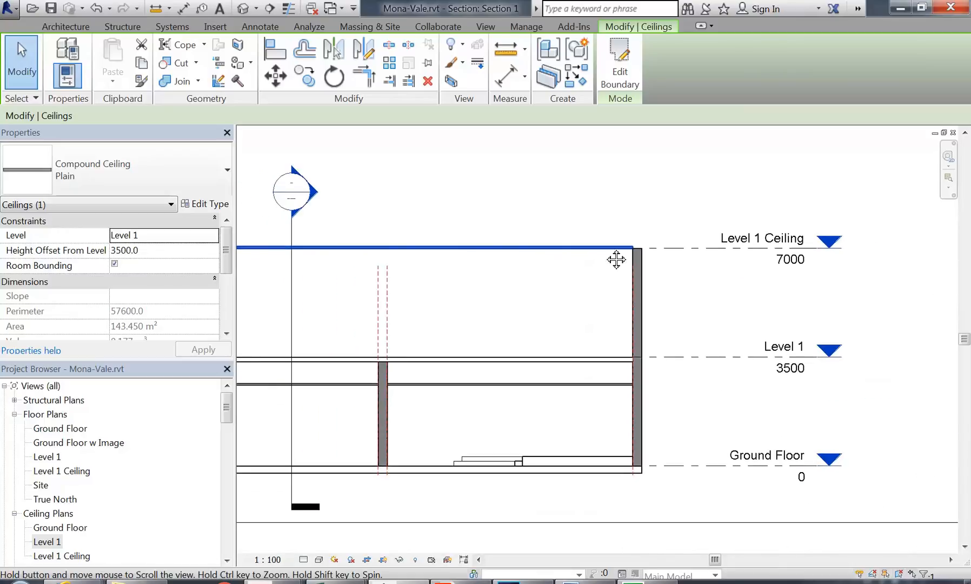
{"action": "left_click", "coordinate": [699, 357]}
{"action": "left_click", "coordinate": [556, 257]}
{"action": "middle_click_drag", "start_coordinate": [552, 296], "coordinate": [576, 282]}
{"action": "scroll", "coordinate": [563, 282], "scroll_direction": "up", "scroll_amount": 1}
{"action": "left_click", "coordinate": [548, 235]}
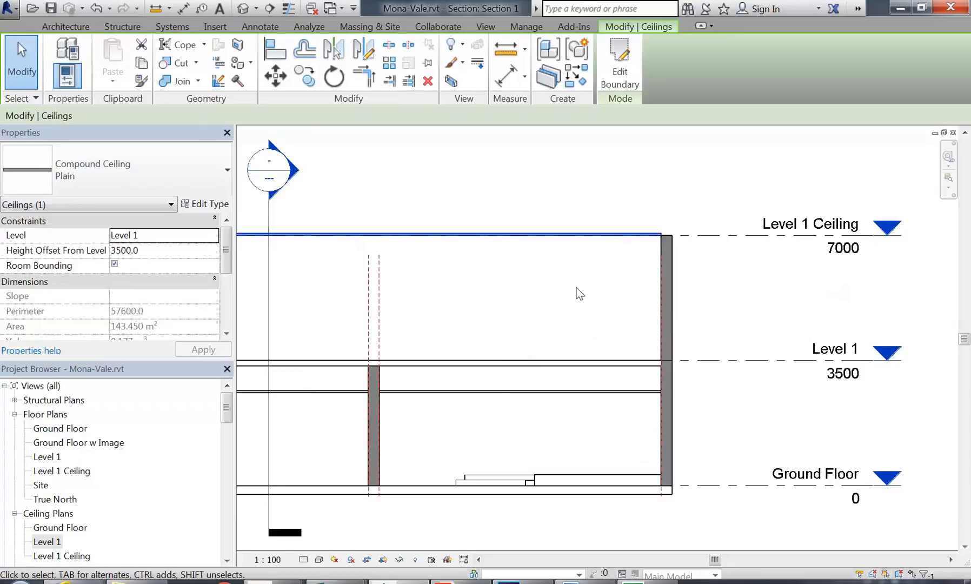
Step: Try moving the Level 1 datum up to 4400 to test how its ceiling responds, and undo the move
{"action": "left_click", "coordinate": [736, 360]}
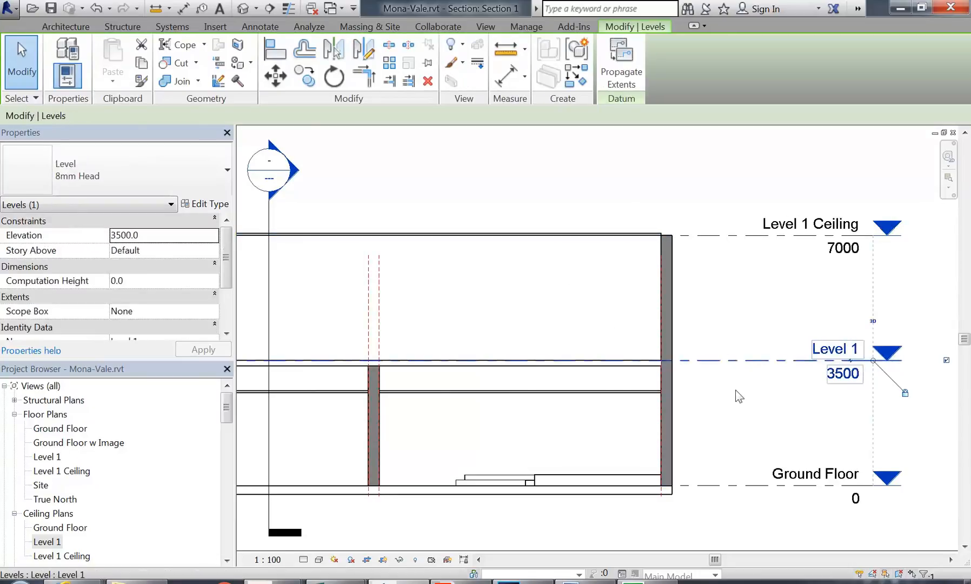
{"action": "left_click_drag", "start_coordinate": [730, 360], "coordinate": [730, 329]}
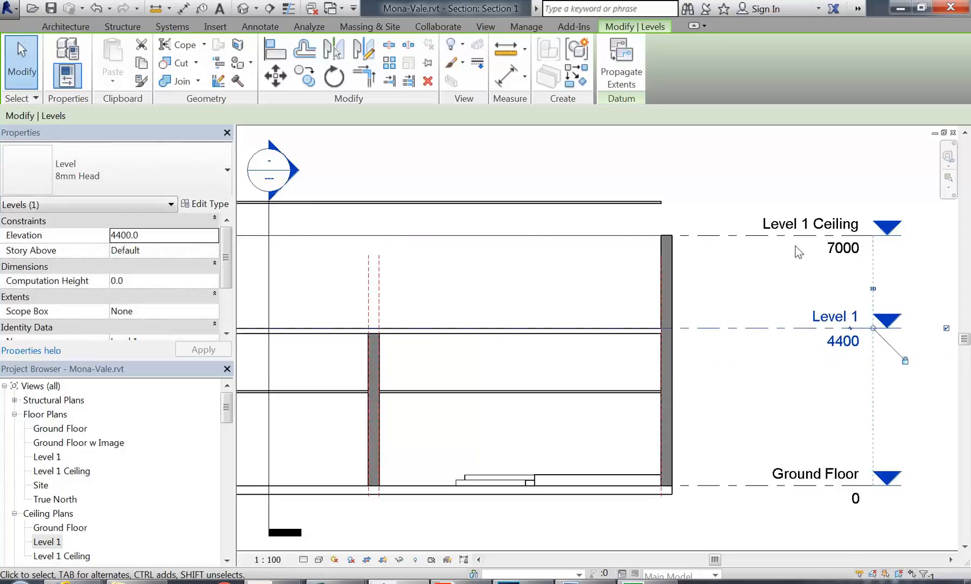
{"action": "left_click", "coordinate": [97, 9]}
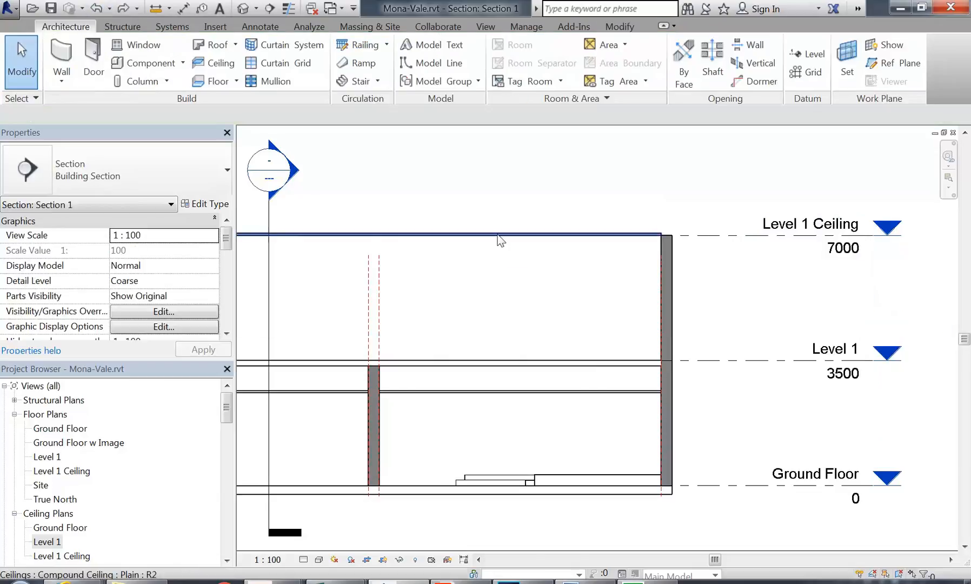
Step: Try moving the Ground Floor datum up to 500 to test how the ground floor ceilings respond, and undo the move
{"action": "left_click", "coordinate": [500, 236]}
{"action": "left_click", "coordinate": [548, 251]}
{"action": "middle_click_drag", "start_coordinate": [557, 285], "coordinate": [557, 237]}
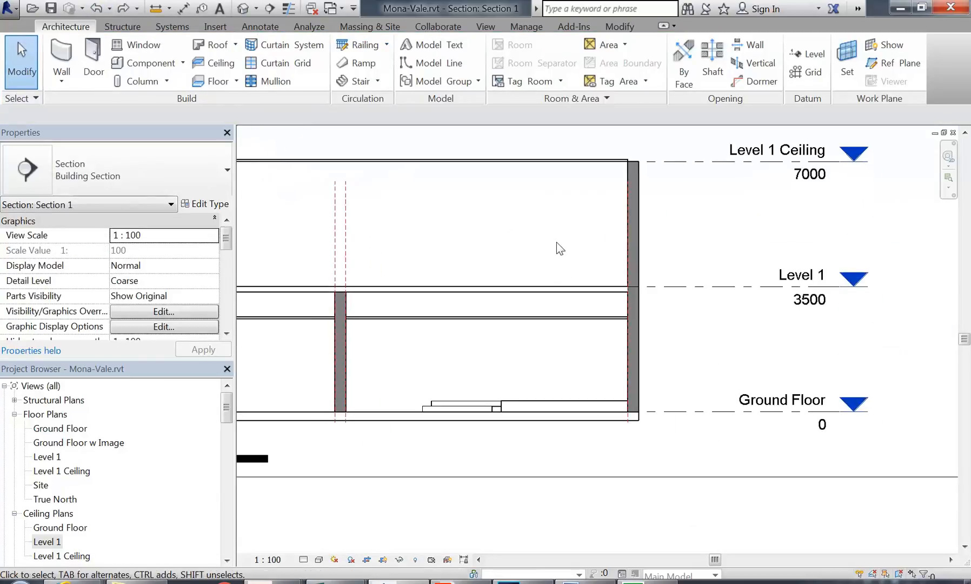
{"action": "scroll", "coordinate": [581, 221], "scroll_direction": "down", "scroll_amount": 1}
{"action": "scroll", "coordinate": [595, 227], "scroll_direction": "up", "scroll_amount": 3}
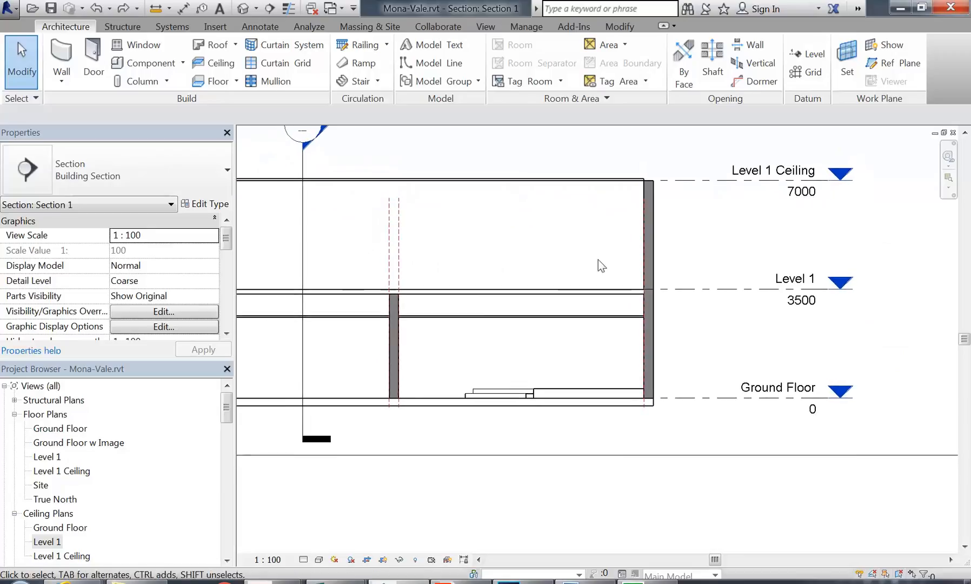
{"action": "scroll", "coordinate": [591, 292], "scroll_direction": "down", "scroll_amount": 3}
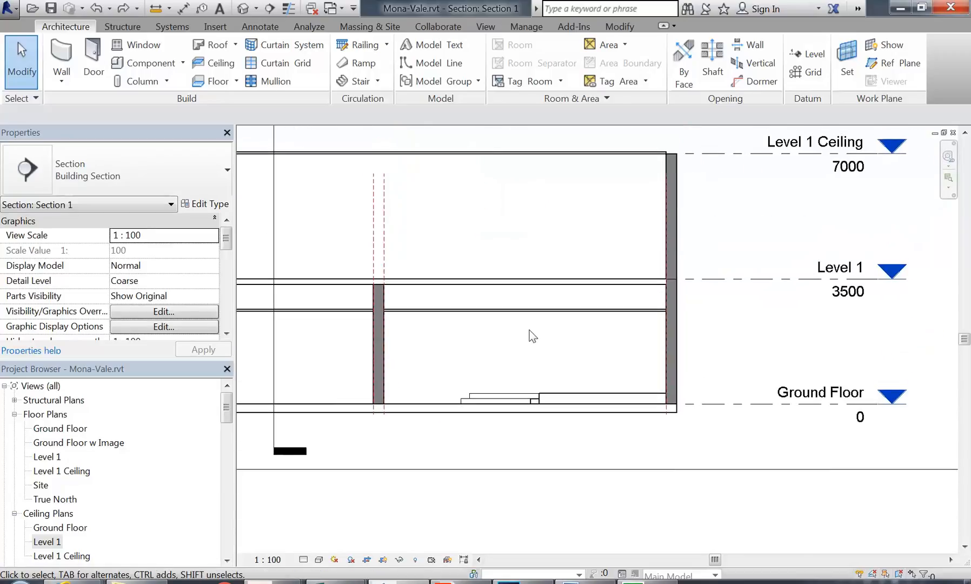
{"action": "left_click", "coordinate": [768, 405]}
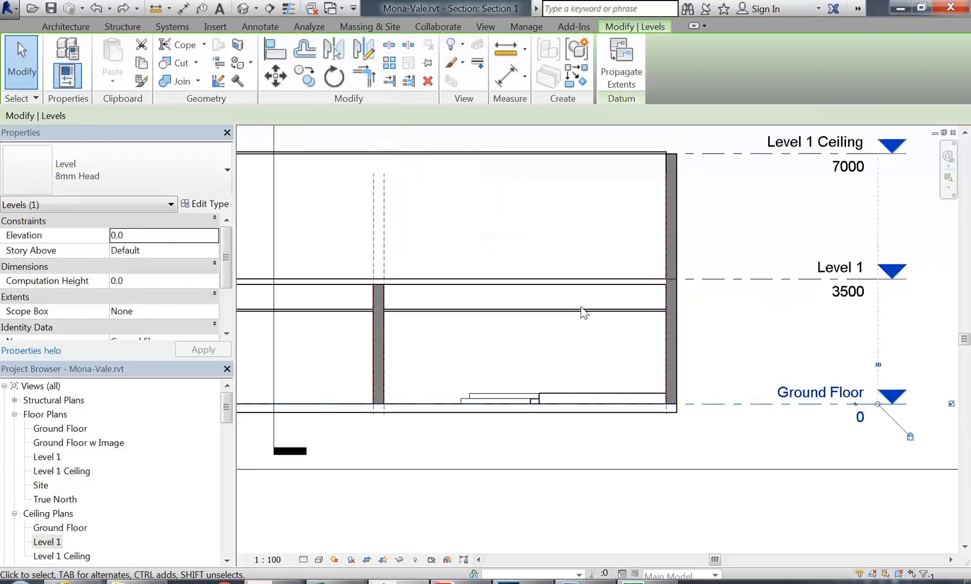
{"action": "left_click_drag", "start_coordinate": [743, 403], "coordinate": [740, 387]}
{"action": "left_click", "coordinate": [728, 459]}
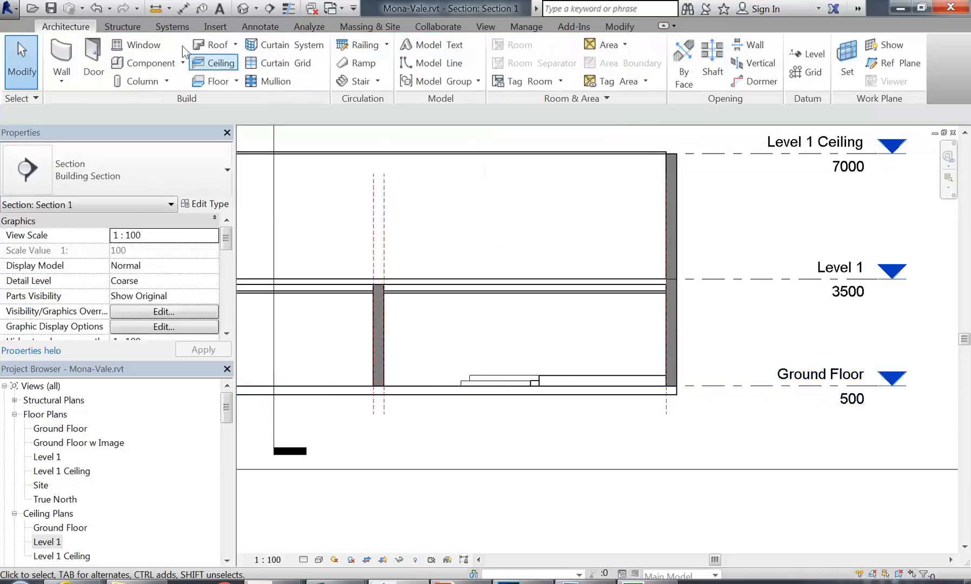
{"action": "left_click", "coordinate": [96, 9]}
{"action": "middle_click_drag", "start_coordinate": [388, 351], "coordinate": [532, 336]}
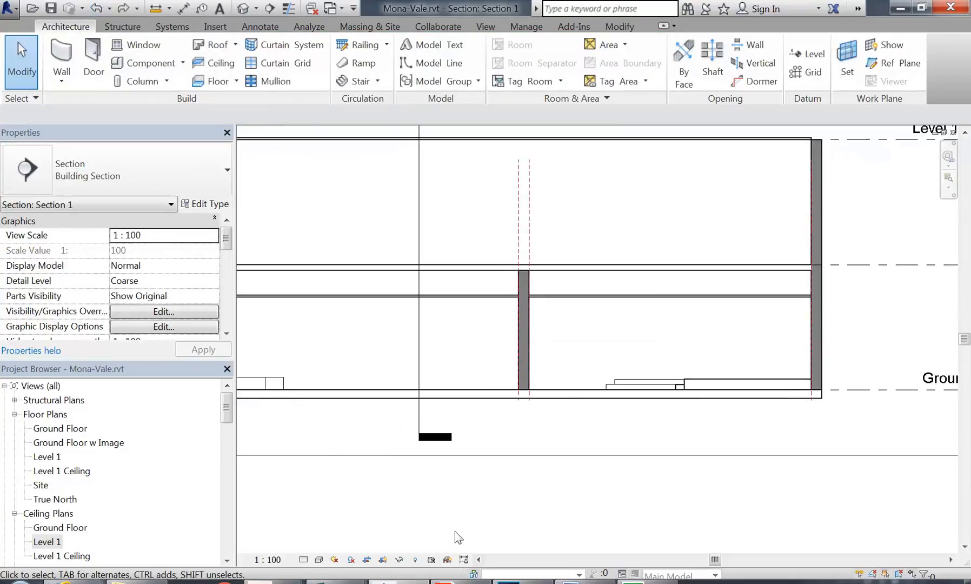
Step: Select the two ground floor ceilings on either side of the internal wall and set their height offset from level to 2800
{"action": "left_click", "coordinate": [457, 581]}
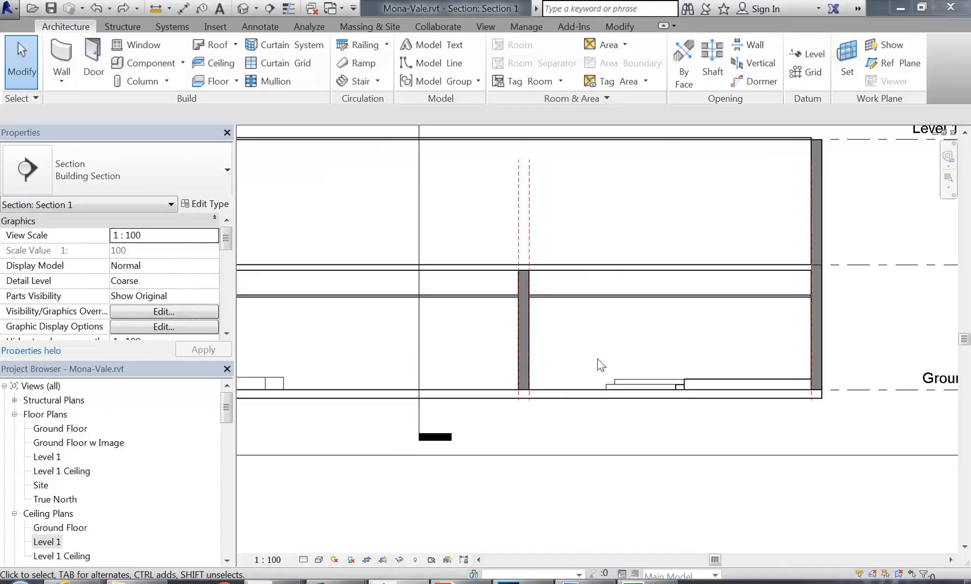
{"action": "left_click", "coordinate": [900, 7]}
{"action": "scroll", "coordinate": [574, 346], "scroll_direction": "up", "scroll_amount": 2}
{"action": "left_click", "coordinate": [589, 278]}
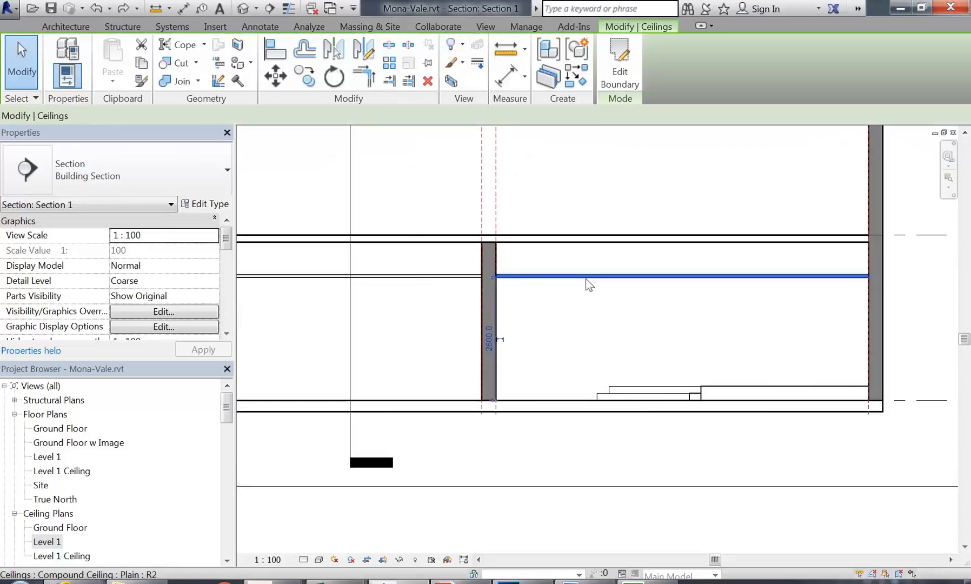
{"action": "left_click", "coordinate": [426, 276], "text": "ctrl"}
{"action": "middle_click_drag", "start_coordinate": [427, 281], "coordinate": [453, 340]}
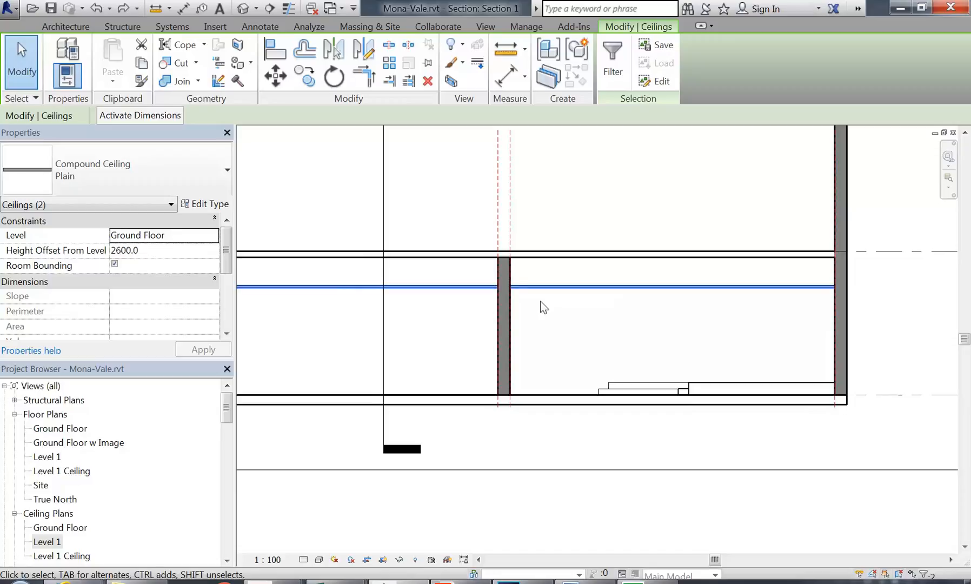
{"action": "left_click", "coordinate": [161, 252]}
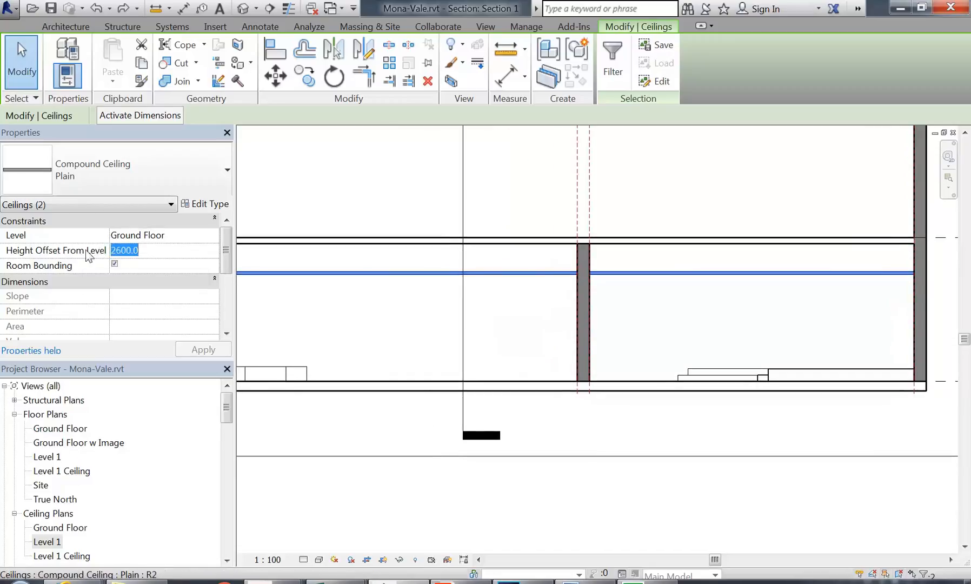
{"action": "left_click_drag", "start_coordinate": [116, 251], "coordinate": [121, 251]}
{"action": "type", "text": "8"}
{"action": "key", "text": "Return"}
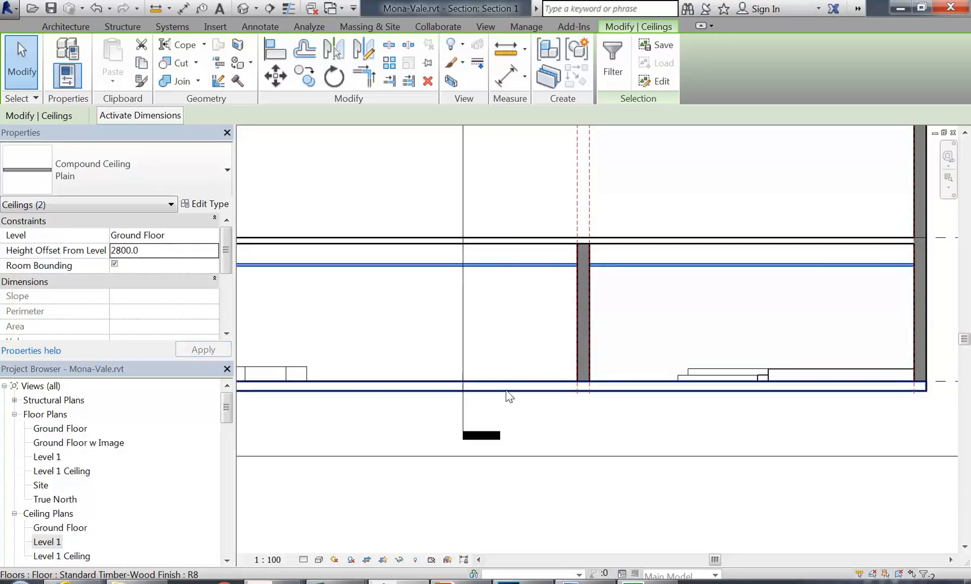
Step: Inspect the space between the Level 1 floor and the raised ground floor ceiling at the end wall, checking the Level 1 datum
{"action": "left_click", "coordinate": [497, 313]}
{"action": "scroll", "coordinate": [693, 300], "scroll_direction": "down", "scroll_amount": 2}
{"action": "middle_click_drag", "start_coordinate": [860, 285], "coordinate": [591, 274]}
{"action": "scroll", "coordinate": [593, 265], "scroll_direction": "up", "scroll_amount": 5}
{"action": "scroll", "coordinate": [653, 241], "scroll_direction": "up", "scroll_amount": 1}
{"action": "middle_click_drag", "start_coordinate": [654, 241], "coordinate": [547, 247]}
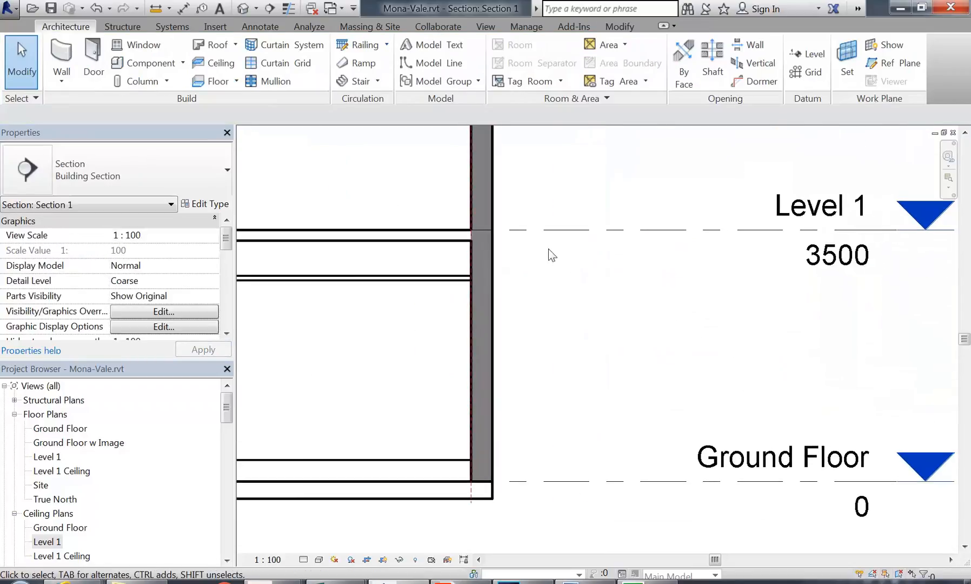
{"action": "left_click", "coordinate": [592, 236]}
{"action": "scroll", "coordinate": [379, 253], "scroll_direction": "up", "scroll_amount": 3}
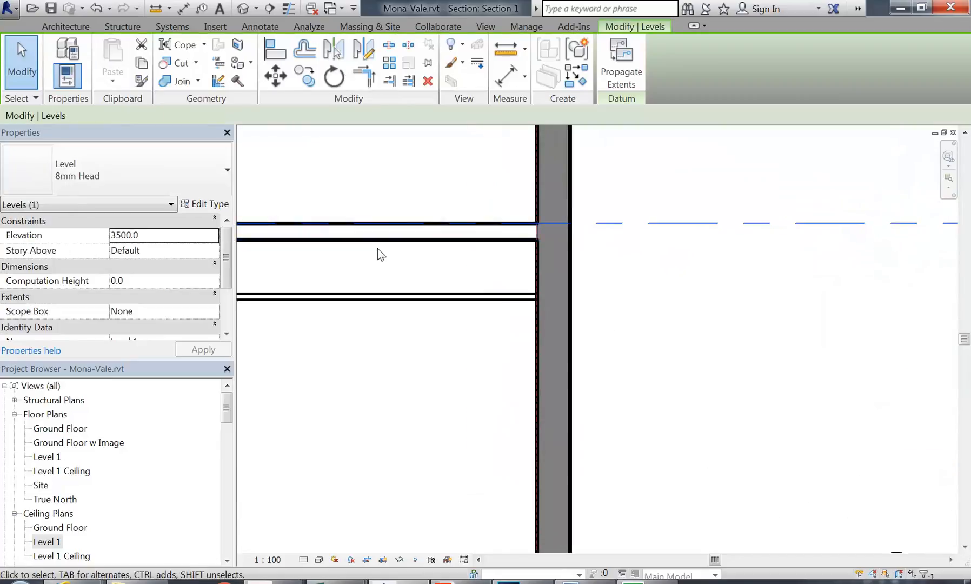
{"action": "left_click", "coordinate": [393, 323]}
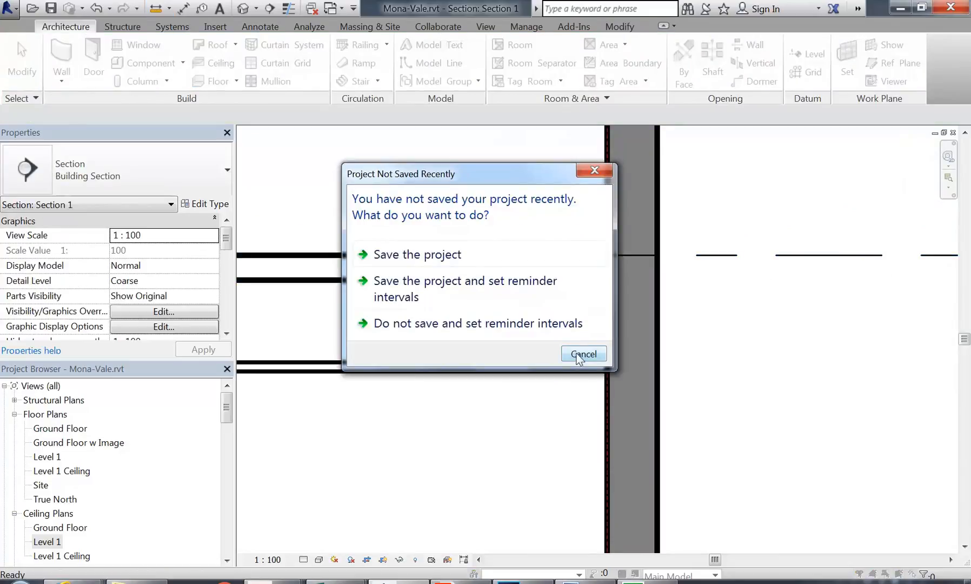
Step: Dismiss the save reminder and measure the vertical distance from the ground floor ceiling's underside to the top of the Level 1 floor
{"action": "left_click", "coordinate": [576, 354]}
{"action": "left_click", "coordinate": [483, 339]}
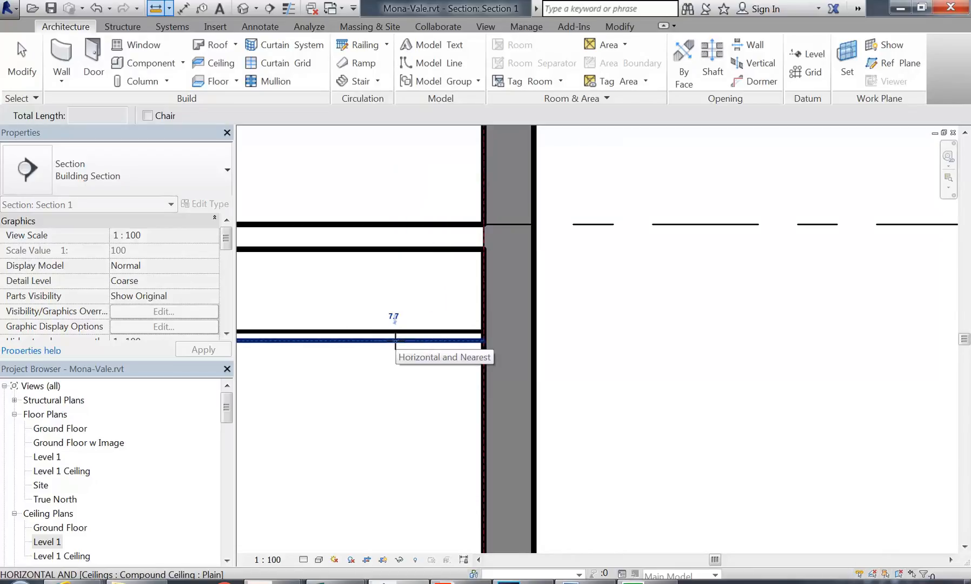
{"action": "left_click", "coordinate": [395, 340]}
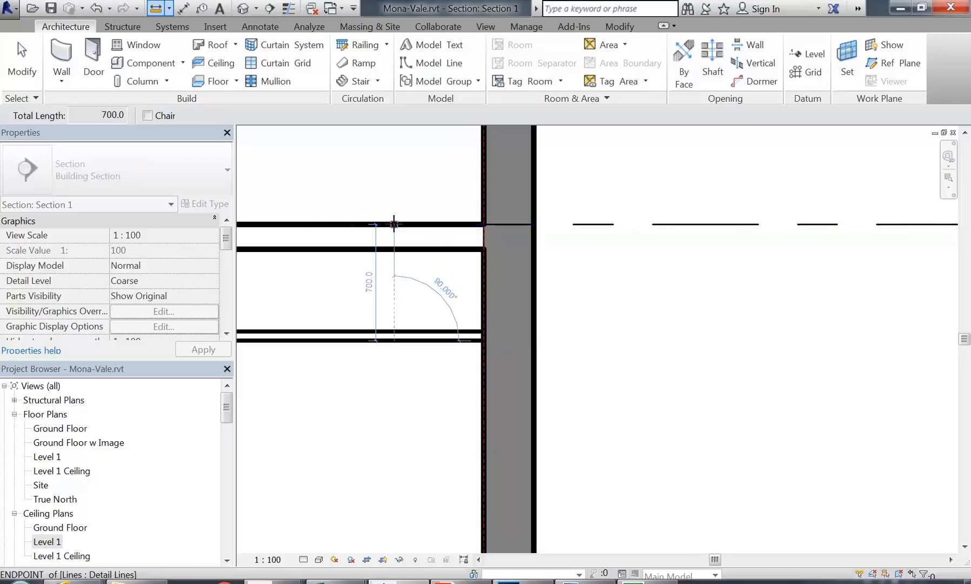
{"action": "right_click", "coordinate": [395, 188]}
{"action": "left_click", "coordinate": [430, 212]}
Step: Set the Level 1 datum's elevation to 3200
{"action": "scroll", "coordinate": [503, 308], "scroll_direction": "down", "scroll_amount": 5}
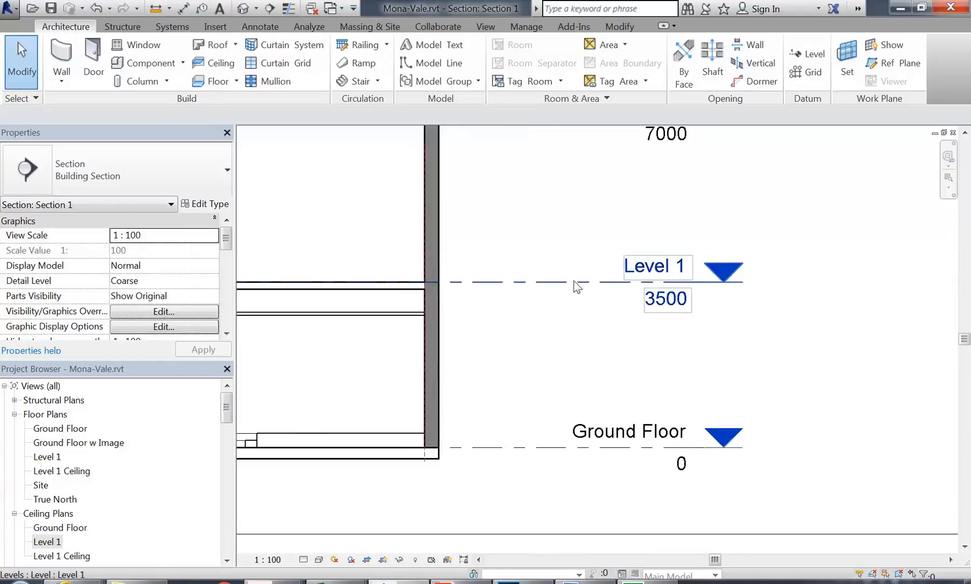
{"action": "left_click", "coordinate": [575, 282]}
{"action": "scroll", "coordinate": [575, 282], "scroll_direction": "up", "scroll_amount": 2}
{"action": "middle_click_drag", "start_coordinate": [601, 340], "coordinate": [714, 351]}
{"action": "left_click", "coordinate": [748, 296]}
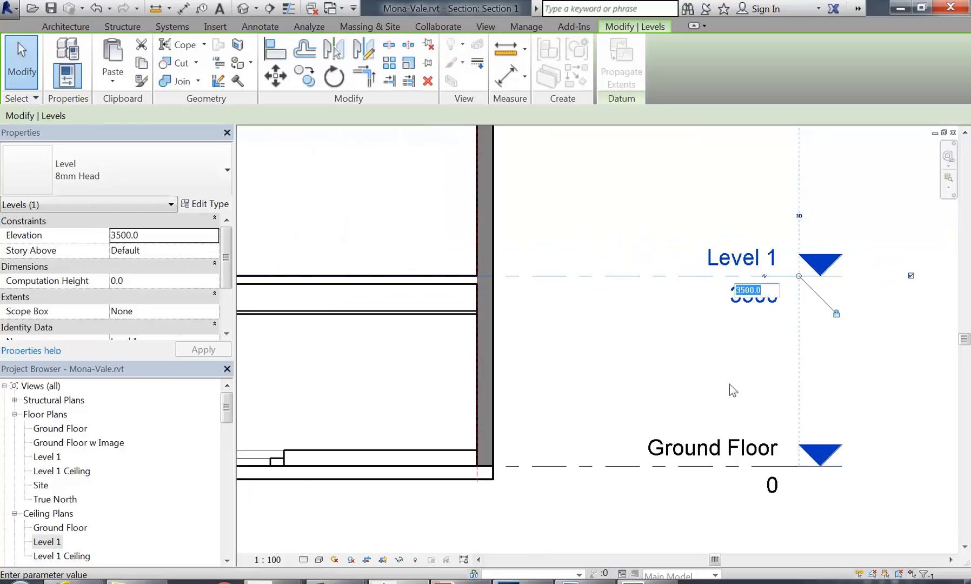
{"action": "left_click_drag", "start_coordinate": [739, 290], "coordinate": [745, 290]}
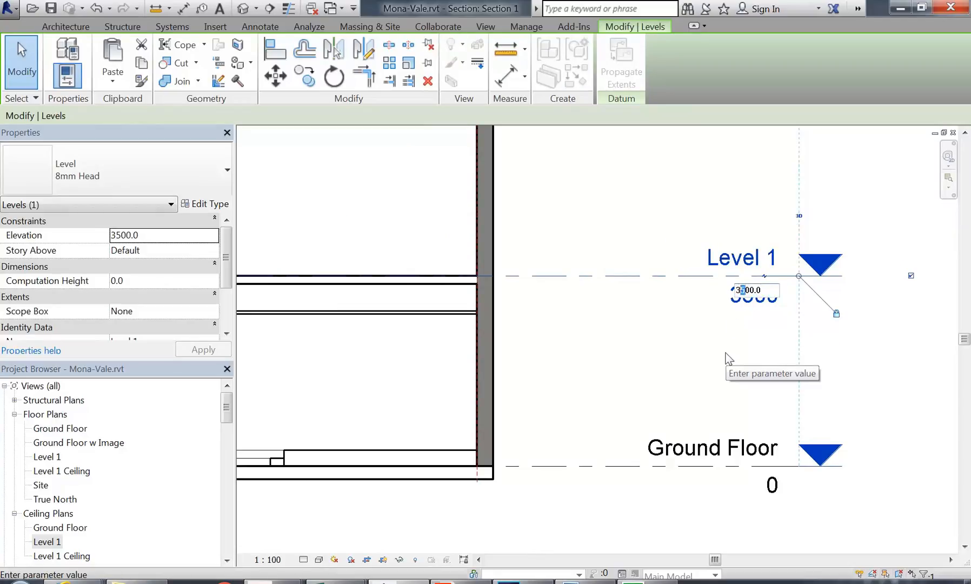
{"action": "type", "text": "3"}
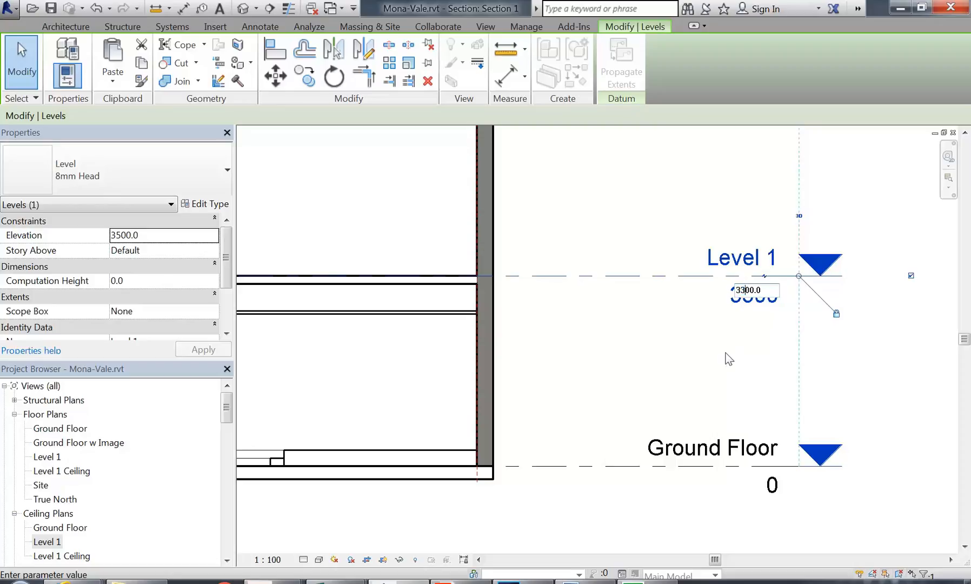
{"action": "key", "text": "BackSpace"}
{"action": "type", "text": "2"}
{"action": "key", "text": "Return"}
{"action": "left_click", "coordinate": [410, 344]}
Step: Examine the gap between the Level 1 floor and the ground floor ceilings across the section, checking the Level 1 datum's properties
{"action": "scroll", "coordinate": [459, 371], "scroll_direction": "down", "scroll_amount": 3}
{"action": "left_click", "coordinate": [571, 316]}
{"action": "left_click", "coordinate": [559, 348]}
{"action": "scroll", "coordinate": [560, 348], "scroll_direction": "down", "scroll_amount": 1}
{"action": "middle_click_drag", "start_coordinate": [559, 348], "coordinate": [775, 342]}
{"action": "scroll", "coordinate": [670, 340], "scroll_direction": "down", "scroll_amount": 1}
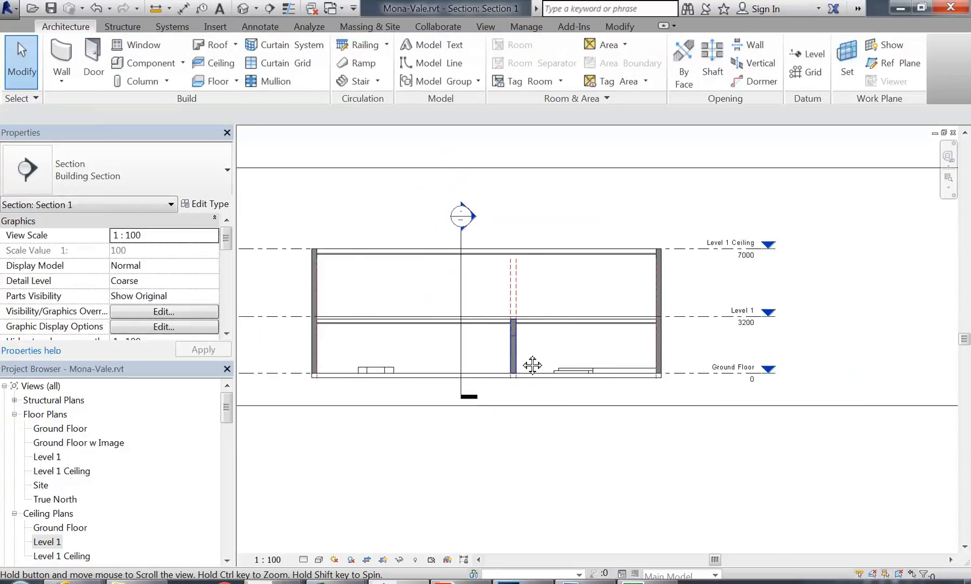
{"action": "scroll", "coordinate": [522, 357], "scroll_direction": "up", "scroll_amount": 4}
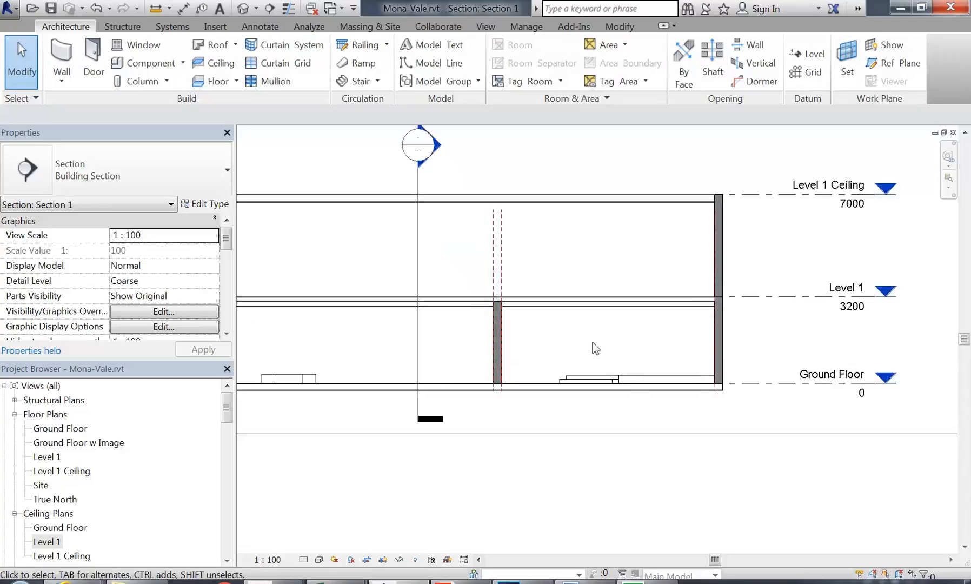
{"action": "scroll", "coordinate": [551, 316], "scroll_direction": "down", "scroll_amount": 1}
{"action": "scroll", "coordinate": [574, 319], "scroll_direction": "up", "scroll_amount": 3}
{"action": "scroll", "coordinate": [504, 333], "scroll_direction": "up", "scroll_amount": 1}
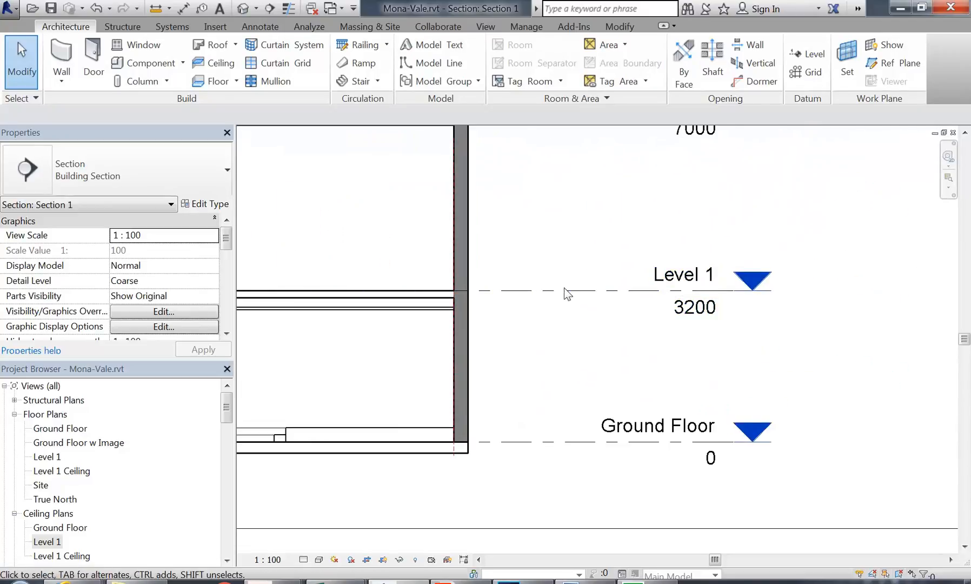
{"action": "left_click", "coordinate": [565, 296]}
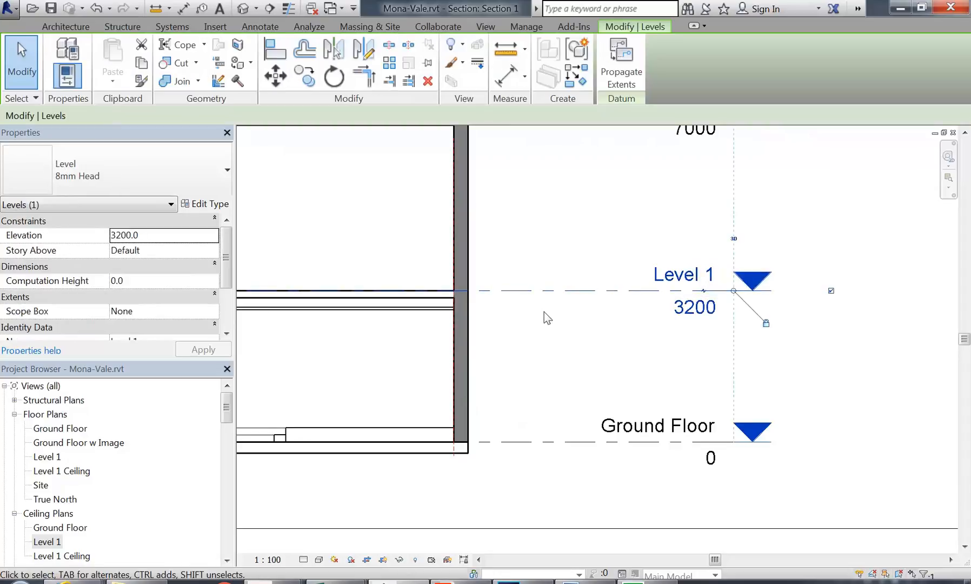
{"action": "middle_click_drag", "start_coordinate": [545, 289], "coordinate": [648, 331]}
{"action": "scroll", "coordinate": [542, 314], "scroll_direction": "down", "scroll_amount": 2}
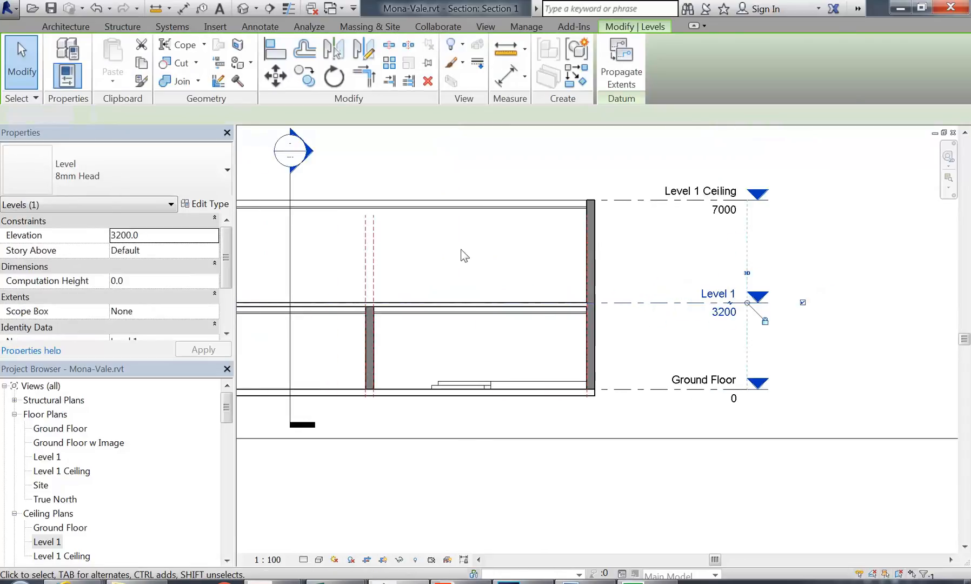
{"action": "left_click", "coordinate": [414, 245]}
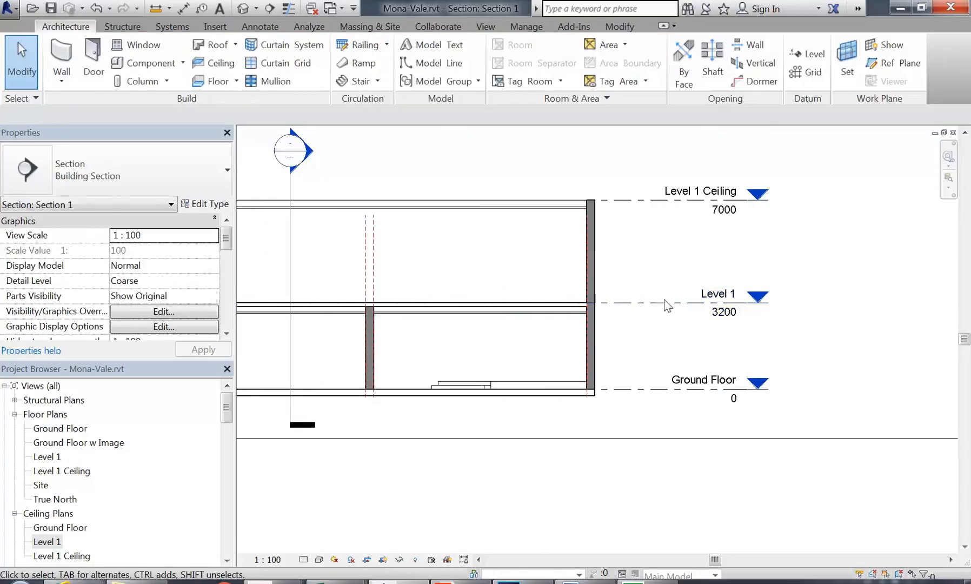
Step: Try moving the Level 1 datum up to 3700 to test how the Level 1 ceiling responds, and undo the move
{"action": "left_click_drag", "start_coordinate": [656, 303], "coordinate": [656, 290]}
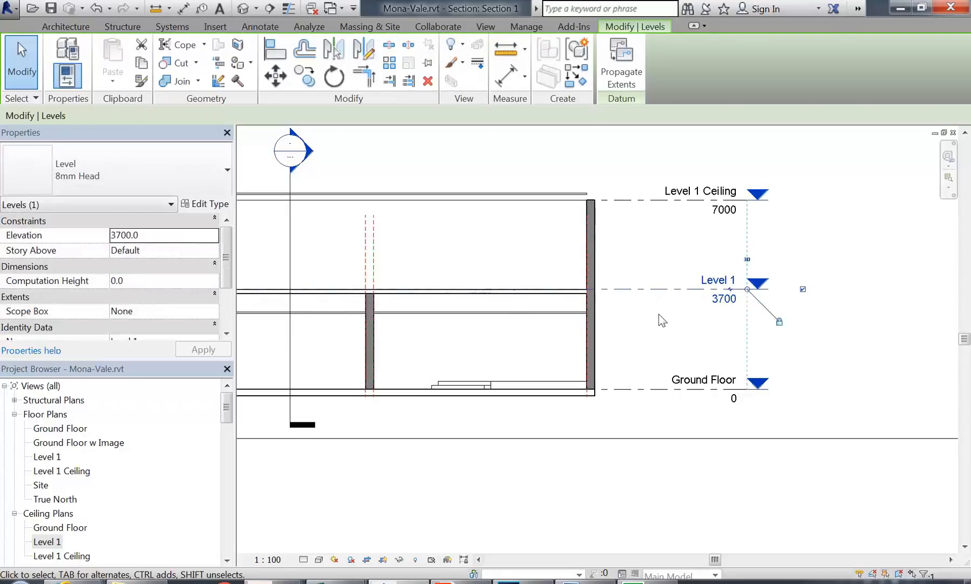
{"action": "left_click", "coordinate": [620, 265]}
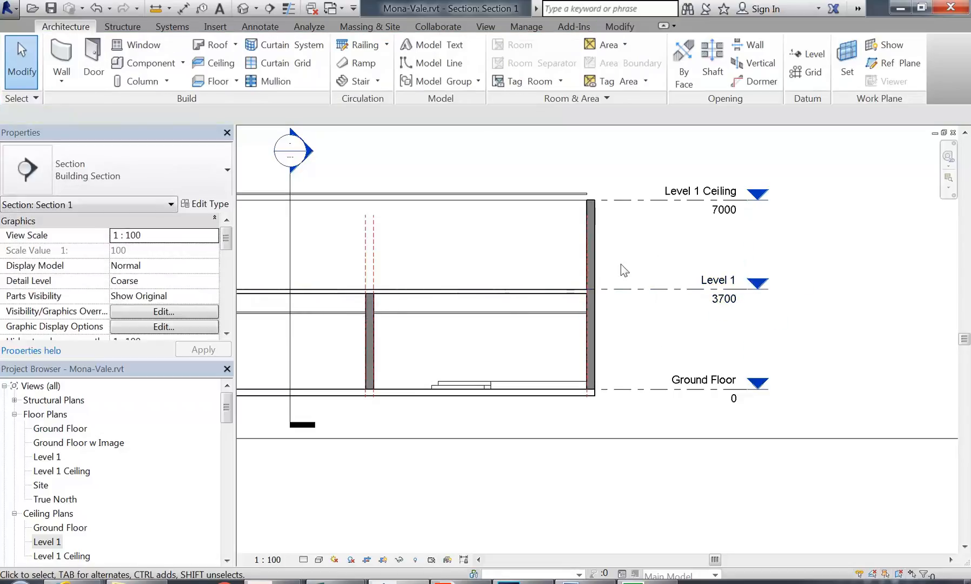
{"action": "left_click", "coordinate": [102, 9]}
Step: Check the Level 1 ceiling's level constraint and height offset against the Level 1 and Level 1 Ceiling datums
{"action": "scroll", "coordinate": [611, 282], "scroll_direction": "up", "scroll_amount": 2}
{"action": "scroll", "coordinate": [594, 282], "scroll_direction": "up", "scroll_amount": 2}
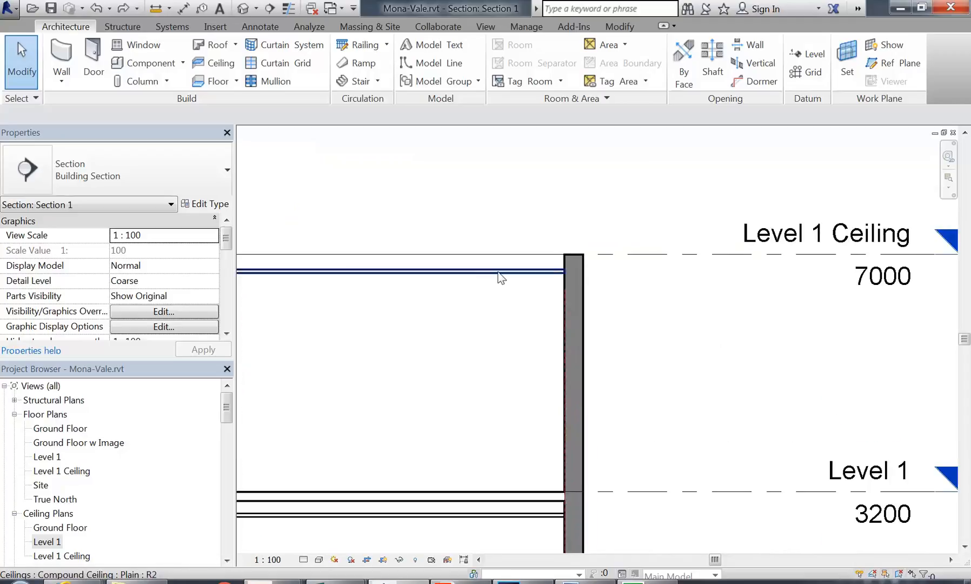
{"action": "left_click", "coordinate": [499, 271]}
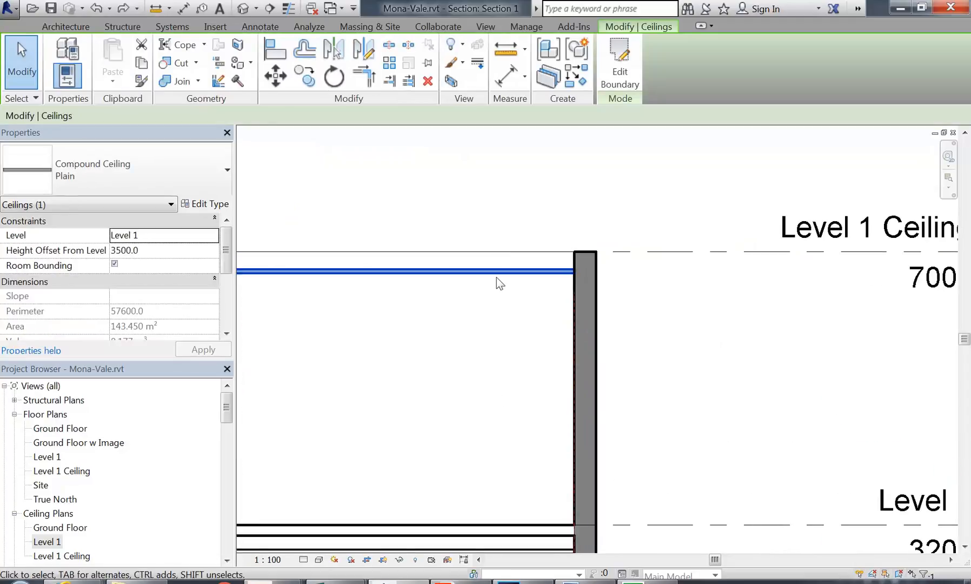
{"action": "scroll", "coordinate": [723, 399], "scroll_direction": "down", "scroll_amount": 2}
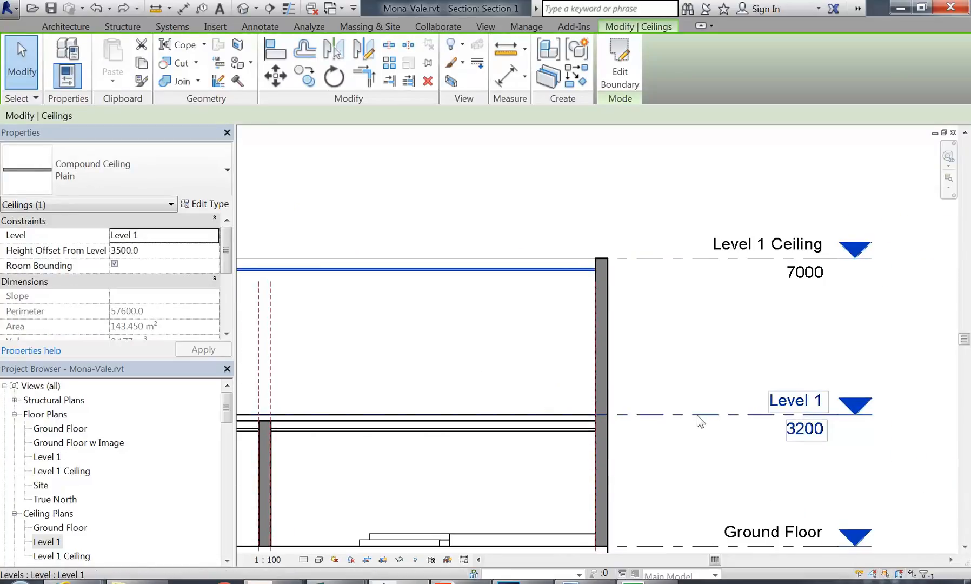
{"action": "middle_click_drag", "start_coordinate": [660, 313], "coordinate": [675, 327]}
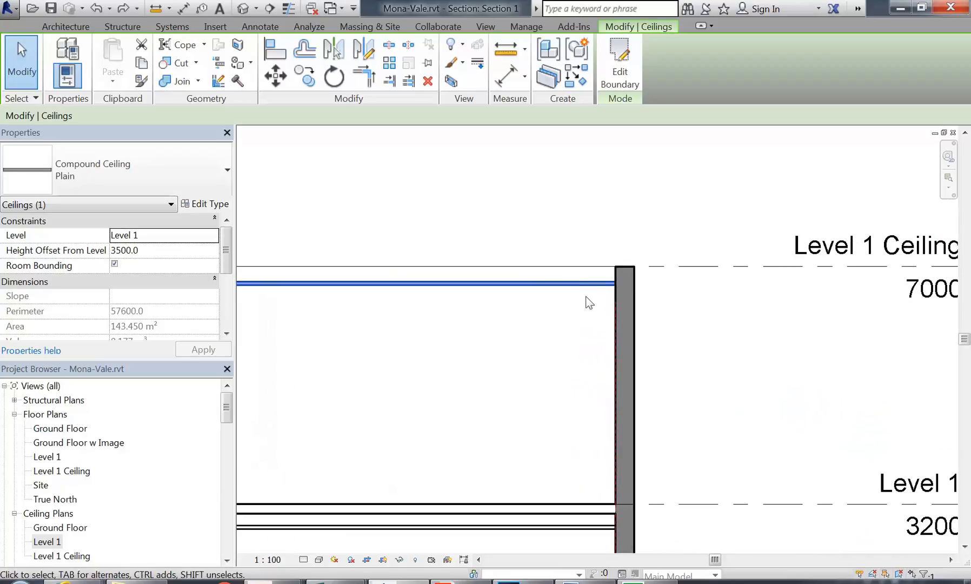
{"action": "middle_click_drag", "start_coordinate": [545, 316], "coordinate": [592, 321]}
{"action": "left_click", "coordinate": [559, 352]}
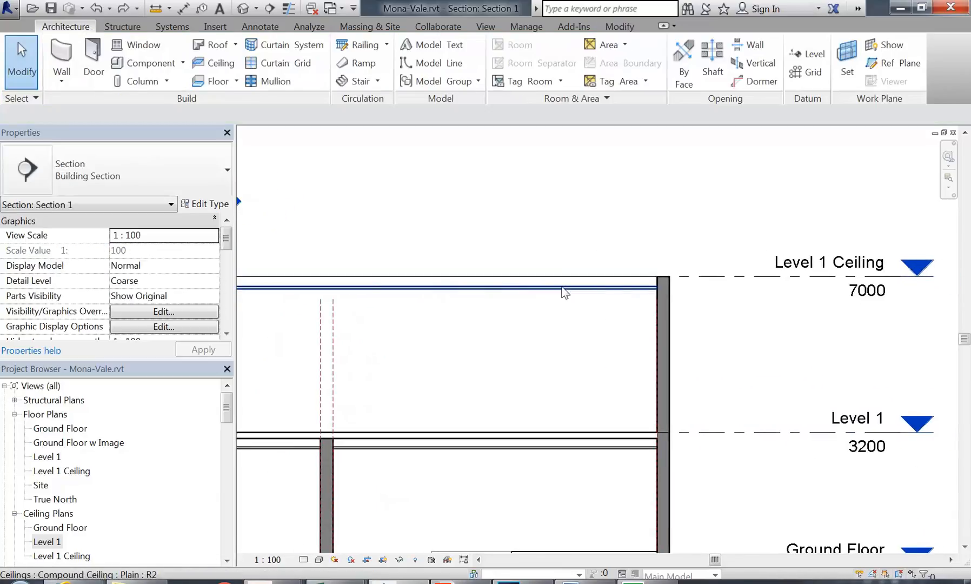
{"action": "left_click", "coordinate": [560, 287]}
{"action": "scroll", "coordinate": [560, 287], "scroll_direction": "down", "scroll_amount": 2}
{"action": "middle_click_drag", "start_coordinate": [498, 347], "coordinate": [550, 319]}
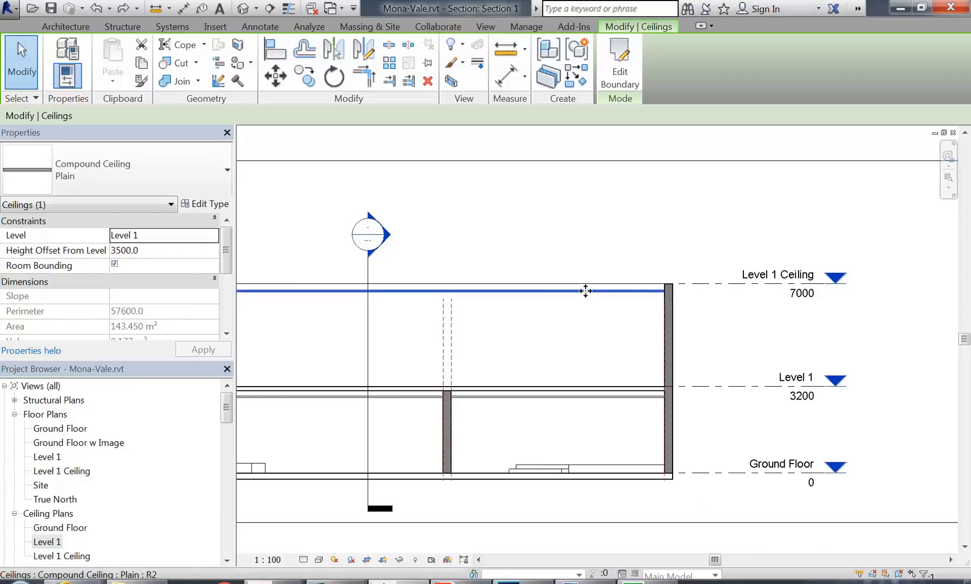
{"action": "left_click", "coordinate": [564, 332]}
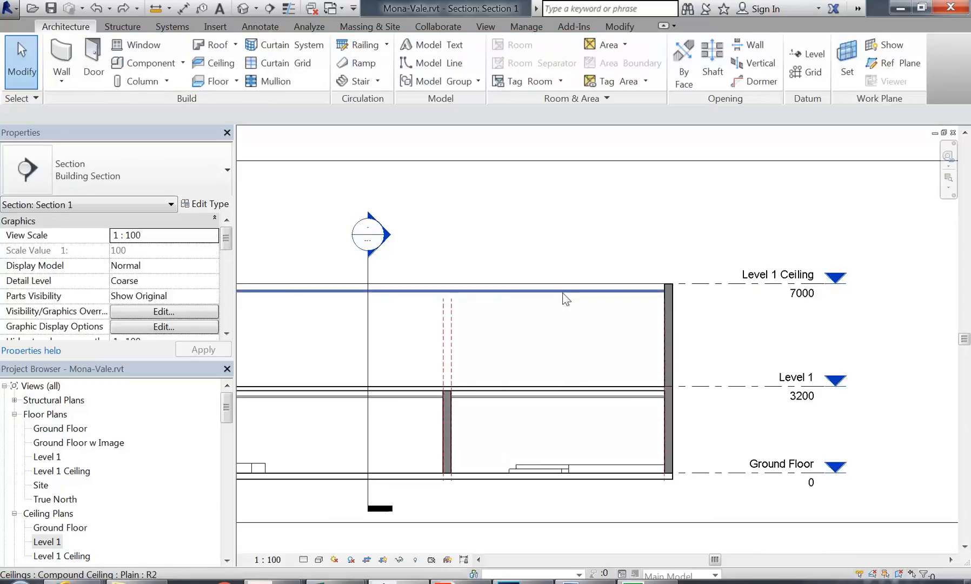
Step: Reassign the upper-storey ceiling to the Level 1 Ceiling level and set its height offset from level to 0
{"action": "left_click", "coordinate": [563, 296]}
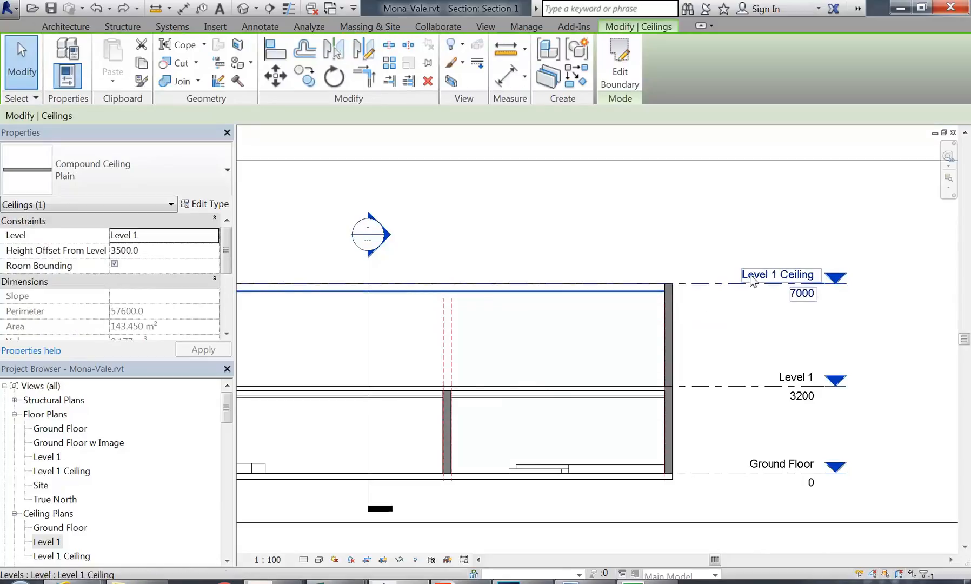
{"action": "scroll", "coordinate": [759, 283], "scroll_direction": "up", "scroll_amount": 2}
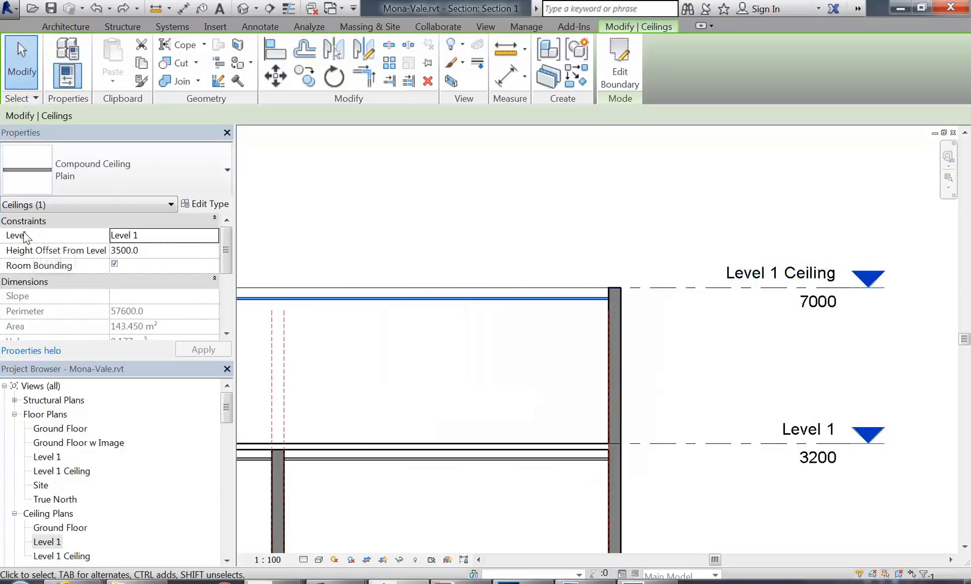
{"action": "left_click", "coordinate": [189, 235]}
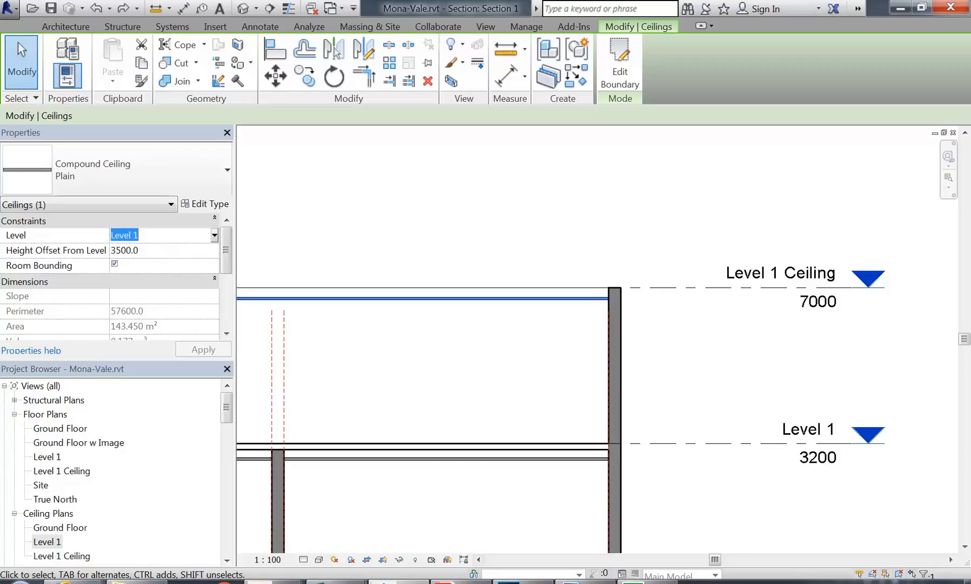
{"action": "left_click", "coordinate": [215, 235]}
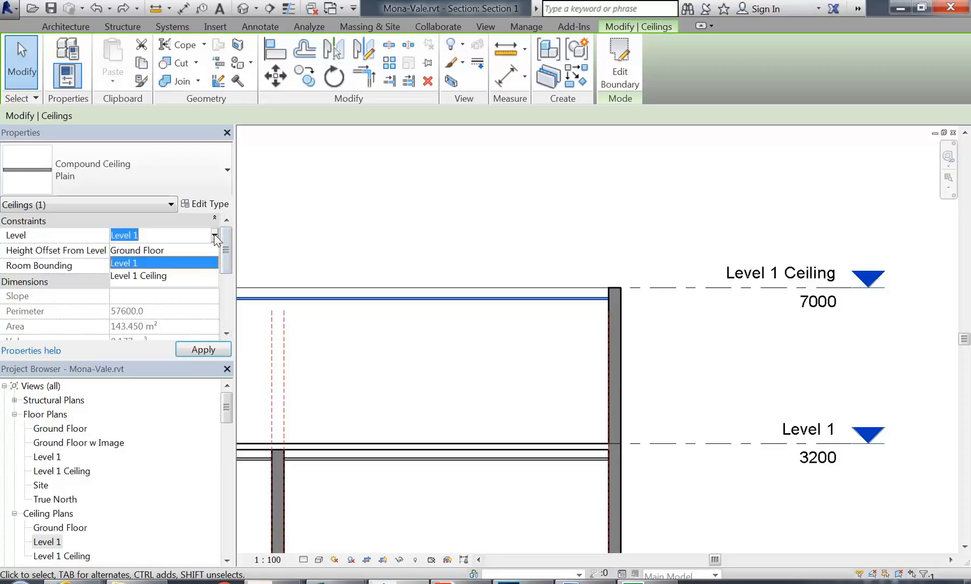
{"action": "left_click", "coordinate": [164, 276]}
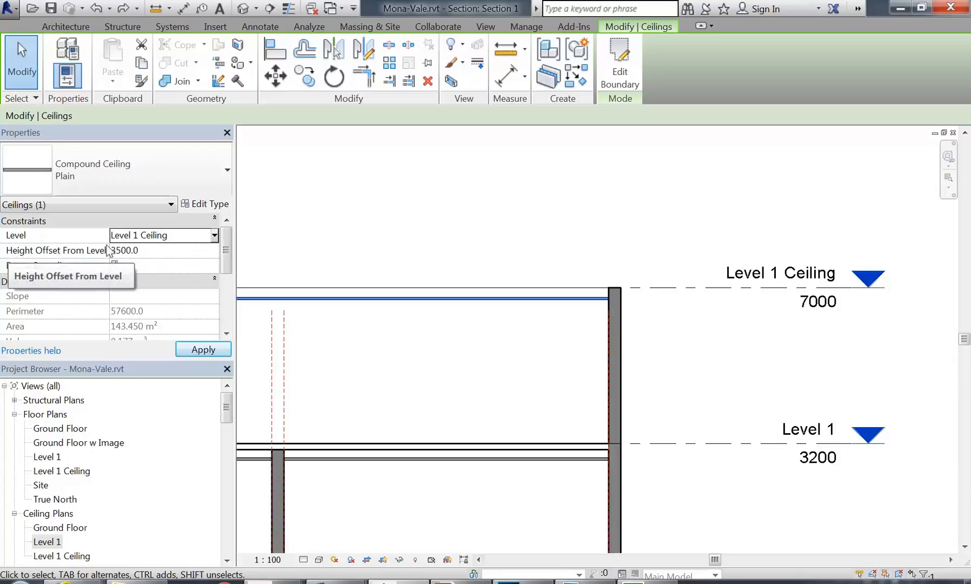
{"action": "left_click", "coordinate": [166, 254]}
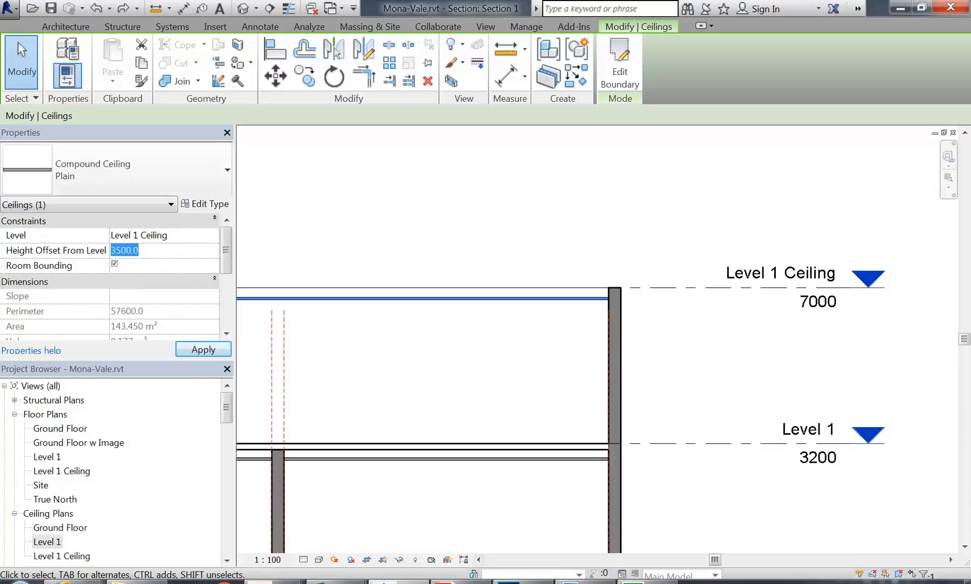
{"action": "key", "text": "Return"}
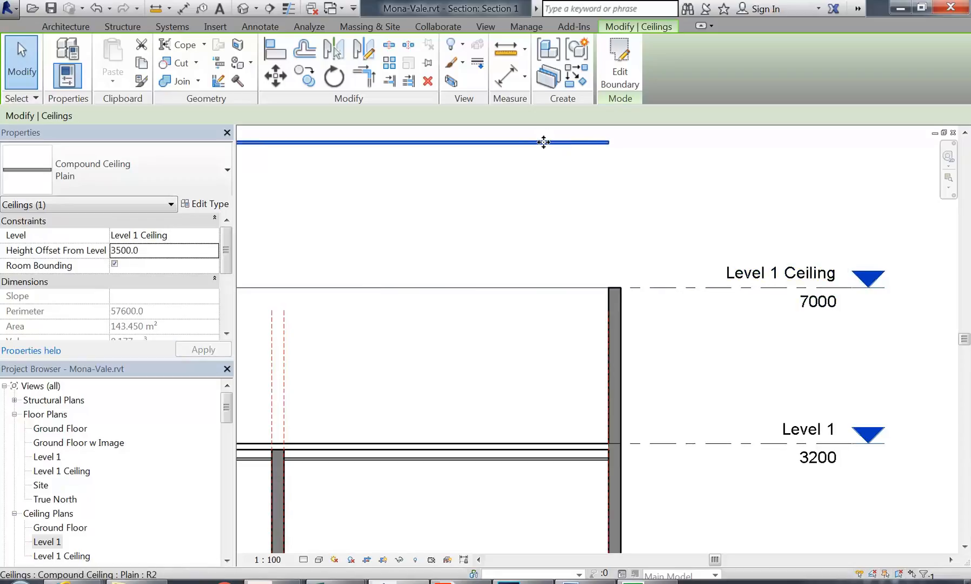
{"action": "left_click", "coordinate": [166, 254]}
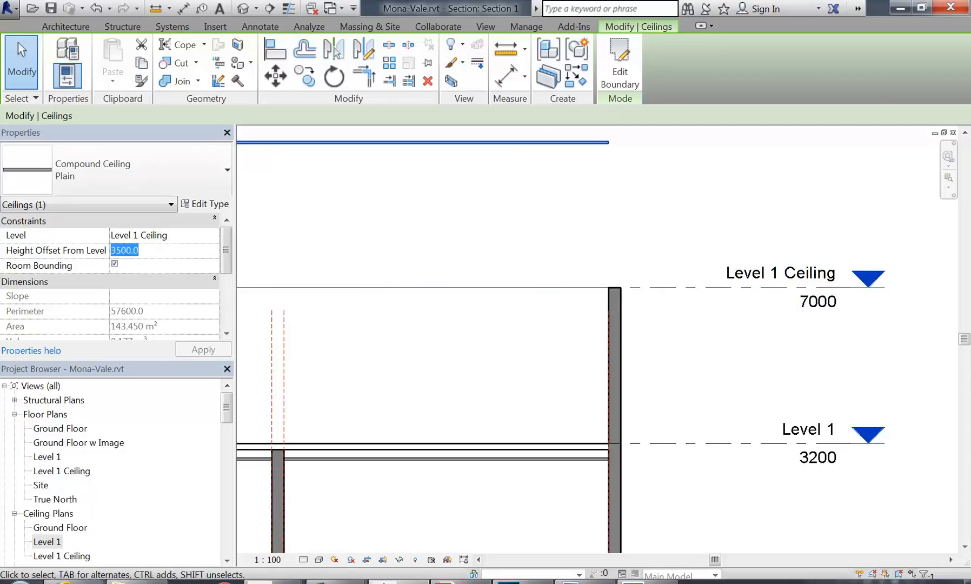
{"action": "type", "text": "0"}
{"action": "key", "text": "Return"}
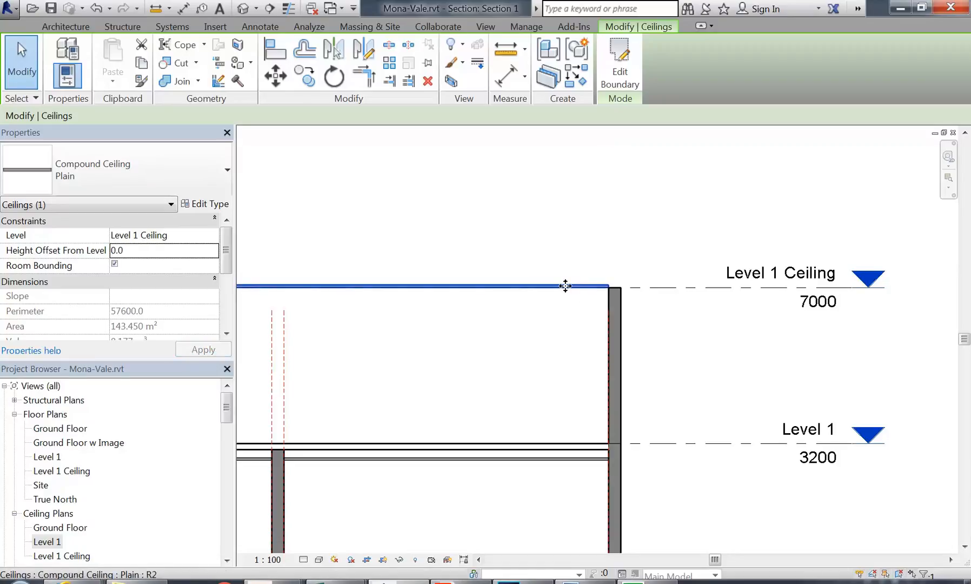
{"action": "key", "text": "Escape"}
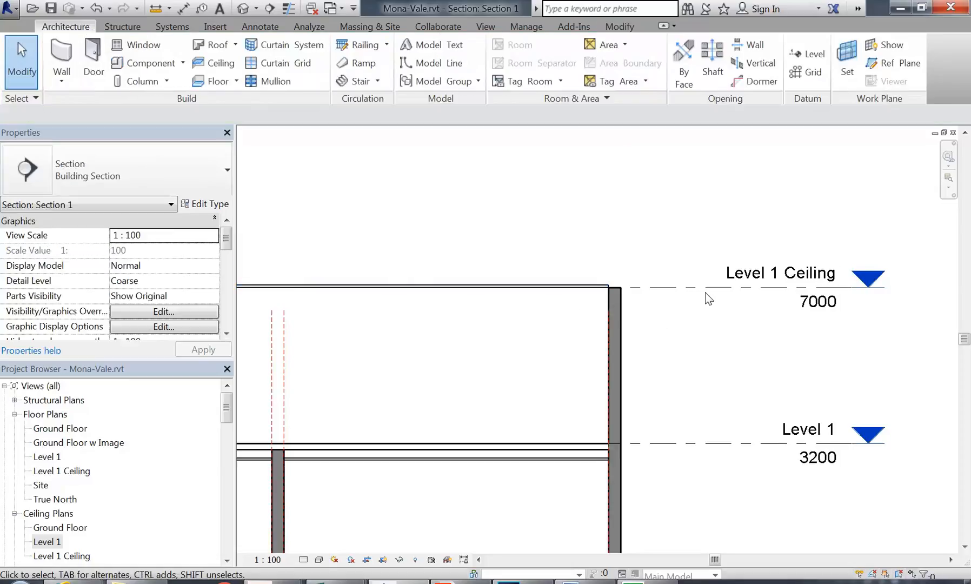
Step: Move the Level 1 Ceiling datum down to 6400 and check its spacing above Level 1 at the far end wall
{"action": "left_click", "coordinate": [703, 286]}
{"action": "left_click_drag", "start_coordinate": [703, 285], "coordinate": [704, 310]}
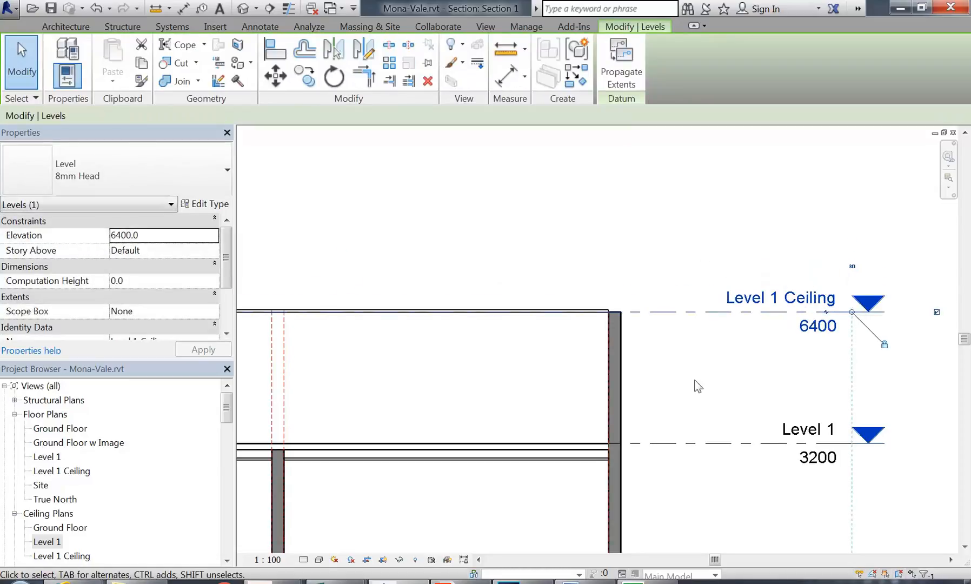
{"action": "scroll", "coordinate": [511, 373], "scroll_direction": "down", "scroll_amount": 4}
{"action": "scroll", "coordinate": [368, 356], "scroll_direction": "up", "scroll_amount": 4}
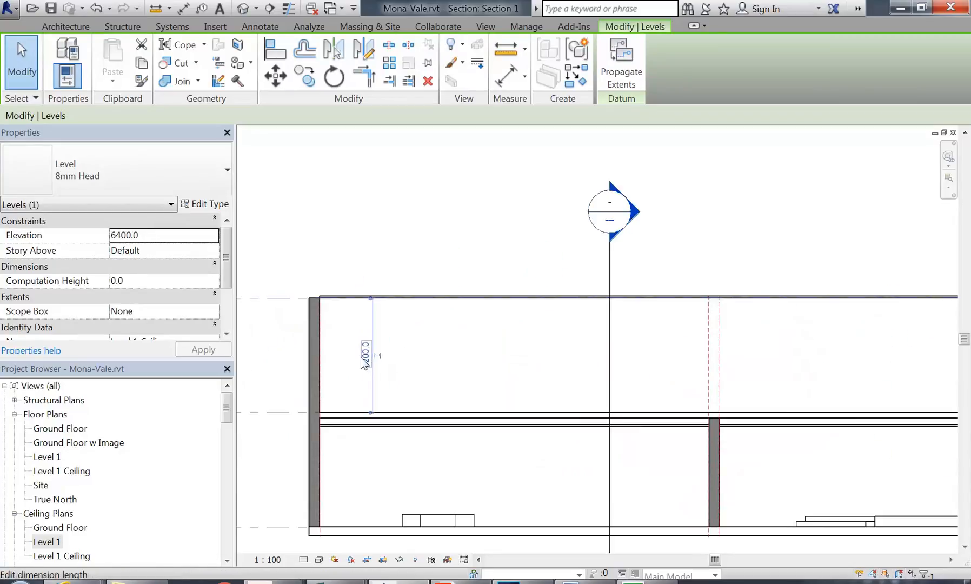
{"action": "left_click", "coordinate": [364, 355]}
{"action": "key", "text": "Escape"}
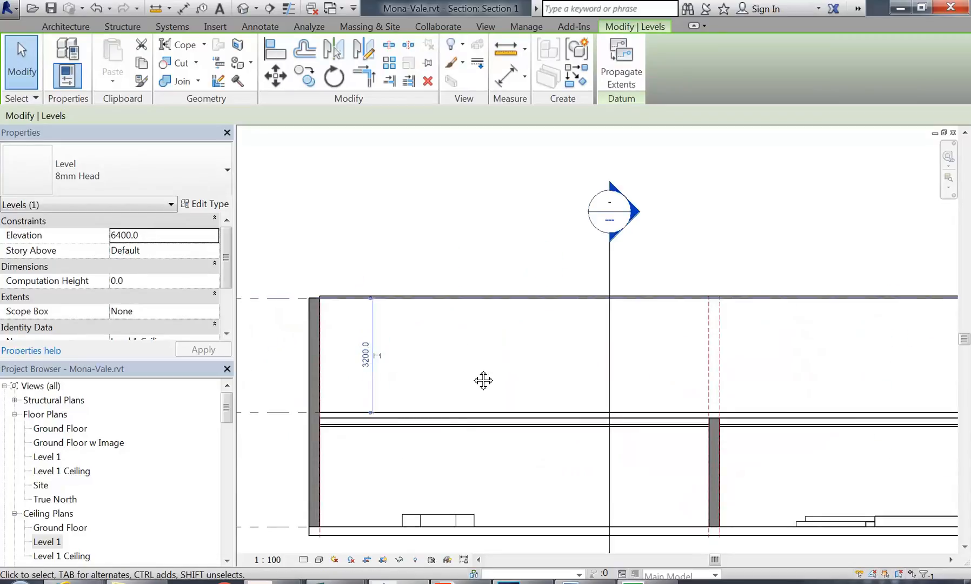
Step: Inspect the upper ceiling's position against the wall tops at the end of the section opposite the level heads
{"action": "middle_click_drag", "start_coordinate": [474, 374], "coordinate": [455, 308]}
{"action": "middle_click_drag", "start_coordinate": [525, 361], "coordinate": [452, 292]}
{"action": "left_click", "coordinate": [458, 300]}
{"action": "left_click", "coordinate": [441, 362]}
{"action": "scroll", "coordinate": [387, 339], "scroll_direction": "down", "scroll_amount": 3}
{"action": "scroll", "coordinate": [387, 339], "scroll_direction": "up", "scroll_amount": 3}
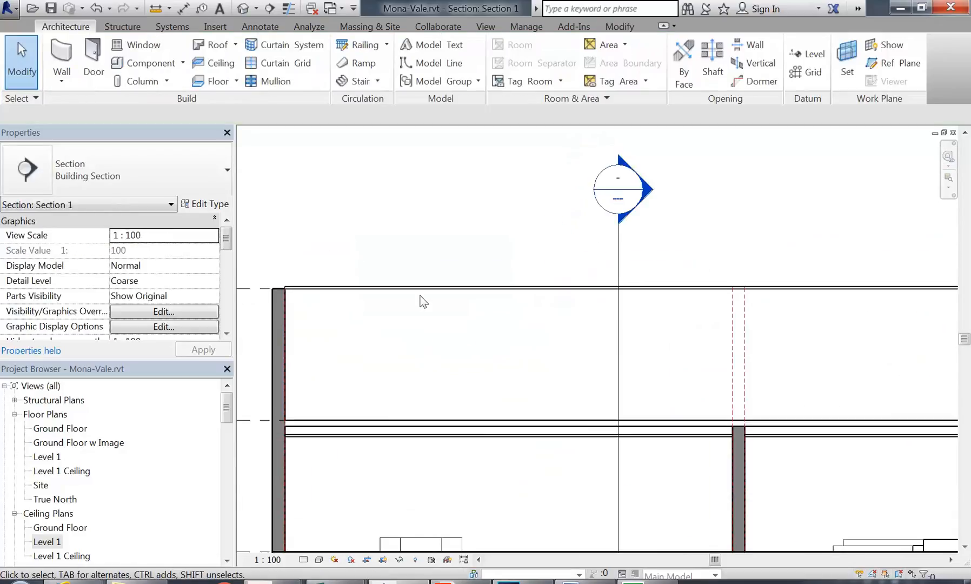
Step: Compare the upper-storey ceiling's level and height offset with the elevation of the Level 1 Ceiling datum
{"action": "left_click", "coordinate": [418, 288]}
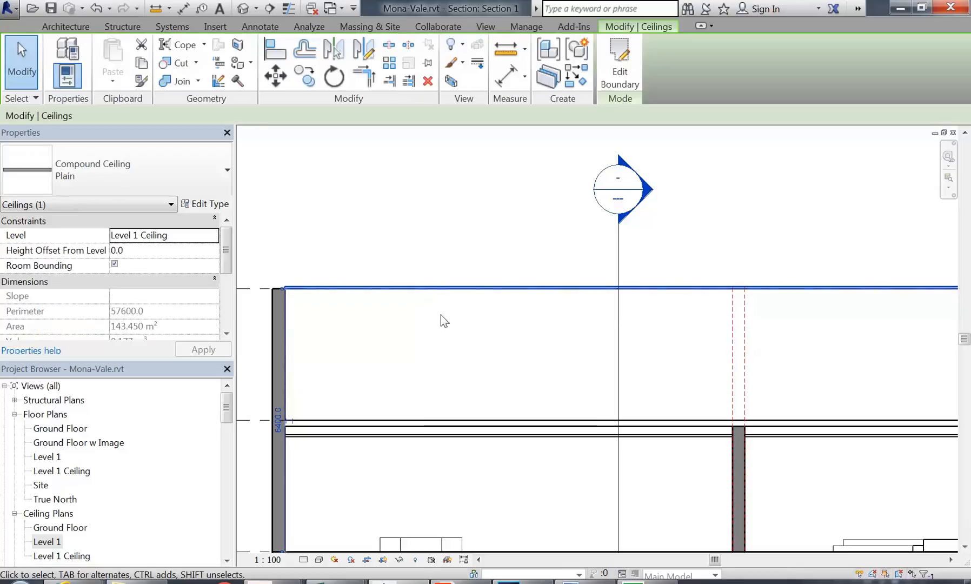
{"action": "scroll", "coordinate": [456, 344], "scroll_direction": "down", "scroll_amount": 3}
{"action": "left_click", "coordinate": [307, 312]}
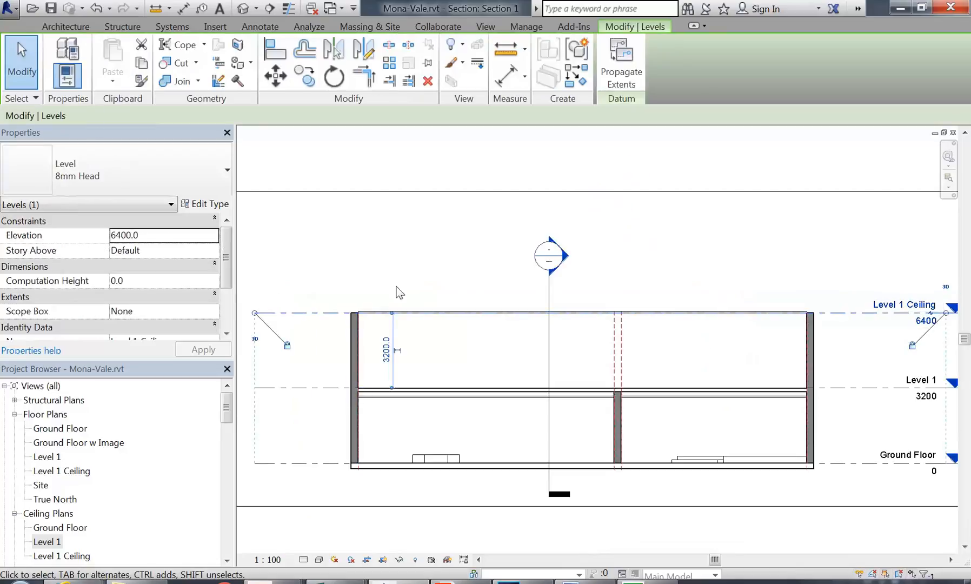
{"action": "left_click", "coordinate": [395, 282]}
Step: Review the levels available for the upper-storey ceiling's level constraint, keeping Level 1 Ceiling, and deselect the ceiling
{"action": "scroll", "coordinate": [381, 305], "scroll_direction": "up", "scroll_amount": 3}
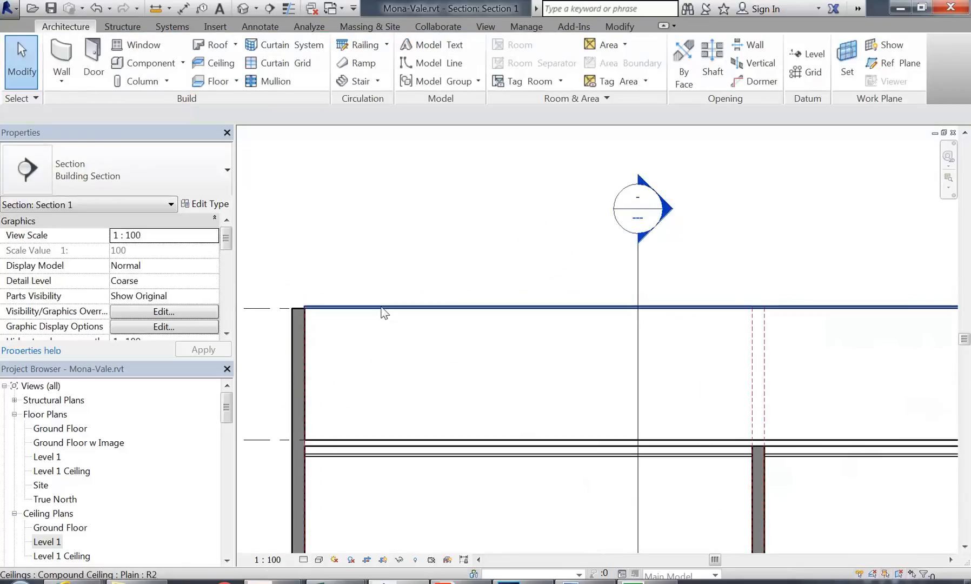
{"action": "left_click", "coordinate": [381, 307]}
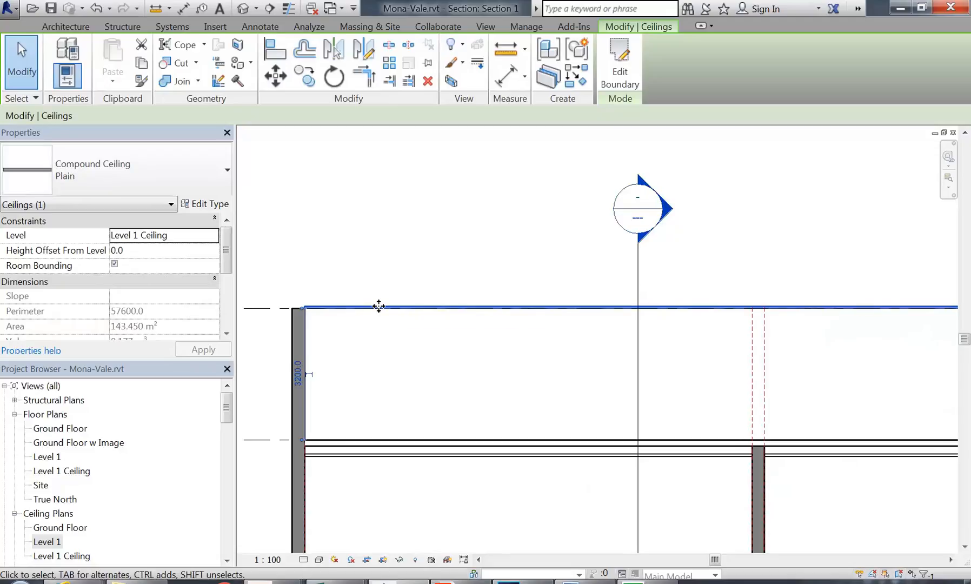
{"action": "left_click", "coordinate": [210, 239]}
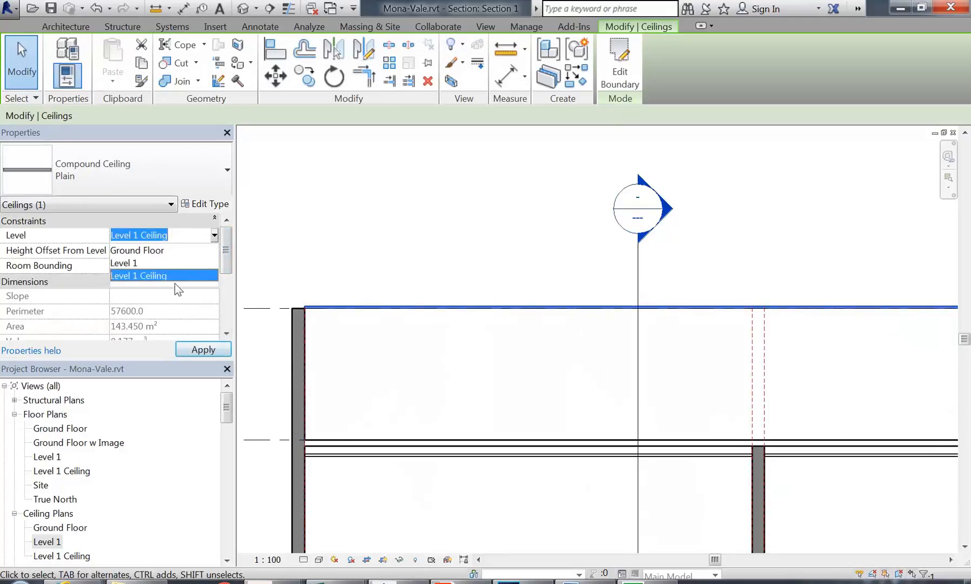
{"action": "left_click", "coordinate": [215, 236]}
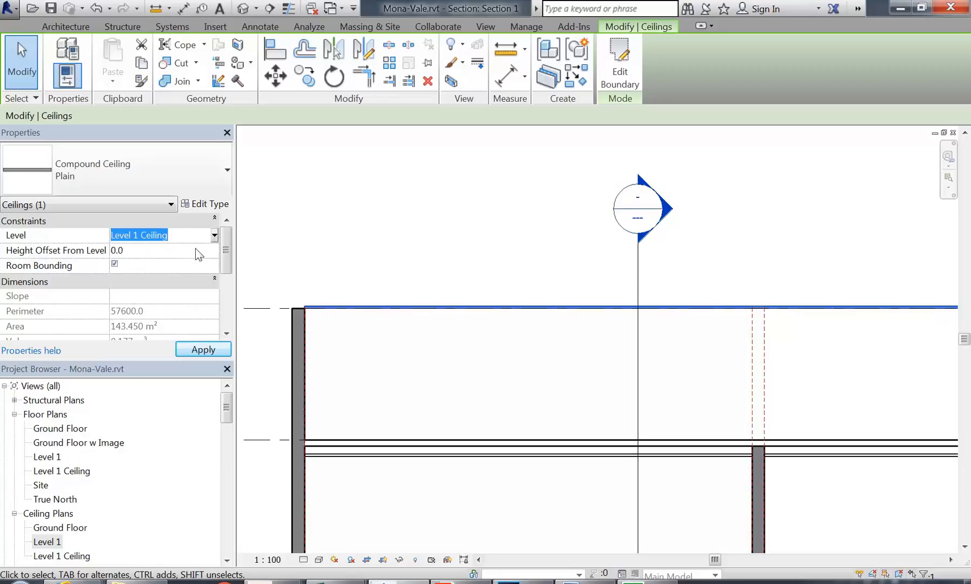
{"action": "left_click", "coordinate": [417, 251]}
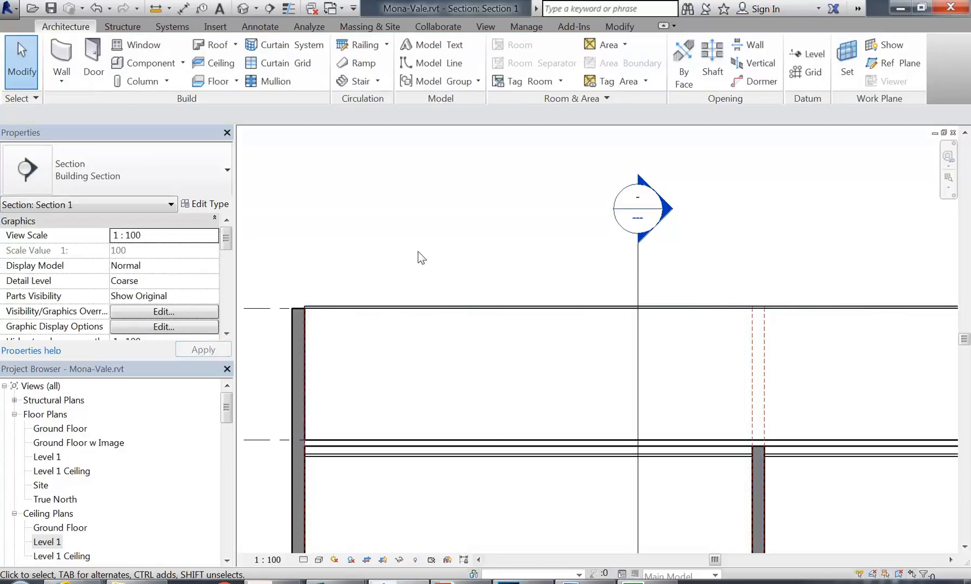
Step: Inspect the type properties of the larger ground floor ceiling where it meets the interior wall, then cancel
{"action": "middle_click_drag", "start_coordinate": [417, 251], "coordinate": [379, 219]}
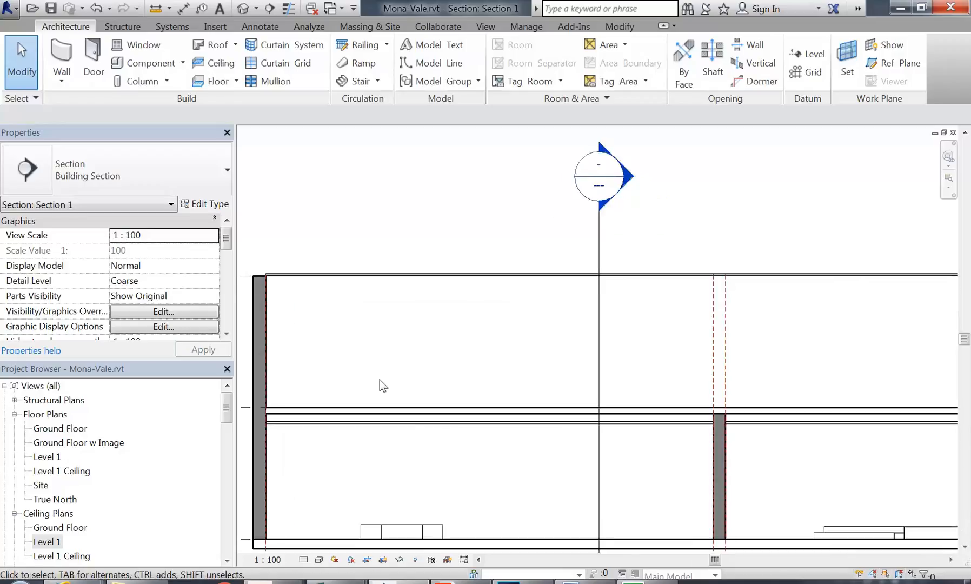
{"action": "scroll", "coordinate": [380, 382], "scroll_direction": "down", "scroll_amount": 1}
{"action": "middle_click_drag", "start_coordinate": [379, 382], "coordinate": [348, 298]}
{"action": "scroll", "coordinate": [611, 327], "scroll_direction": "up", "scroll_amount": 3}
{"action": "middle_click_drag", "start_coordinate": [721, 334], "coordinate": [589, 320]}
{"action": "scroll", "coordinate": [589, 320], "scroll_direction": "up", "scroll_amount": 2}
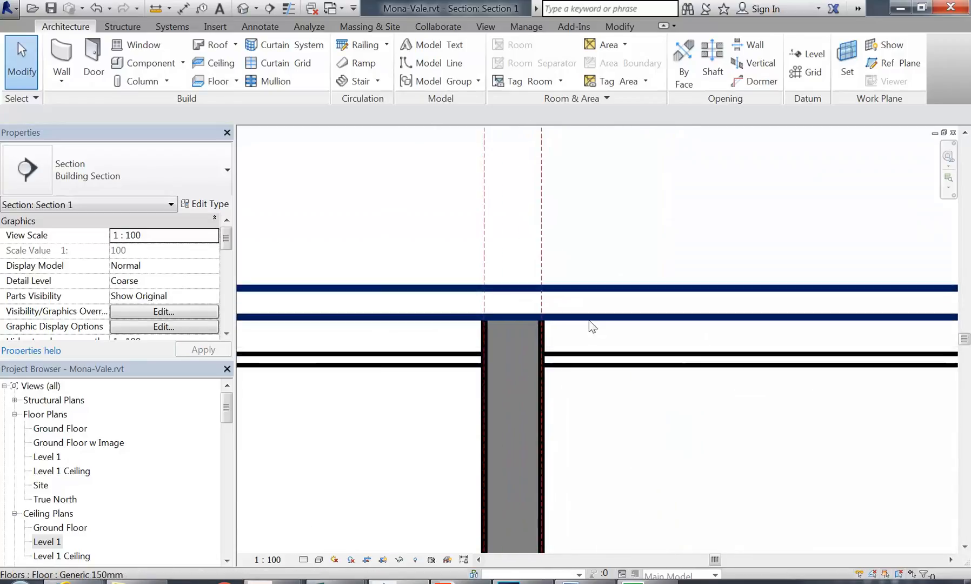
{"action": "left_click", "coordinate": [445, 358]}
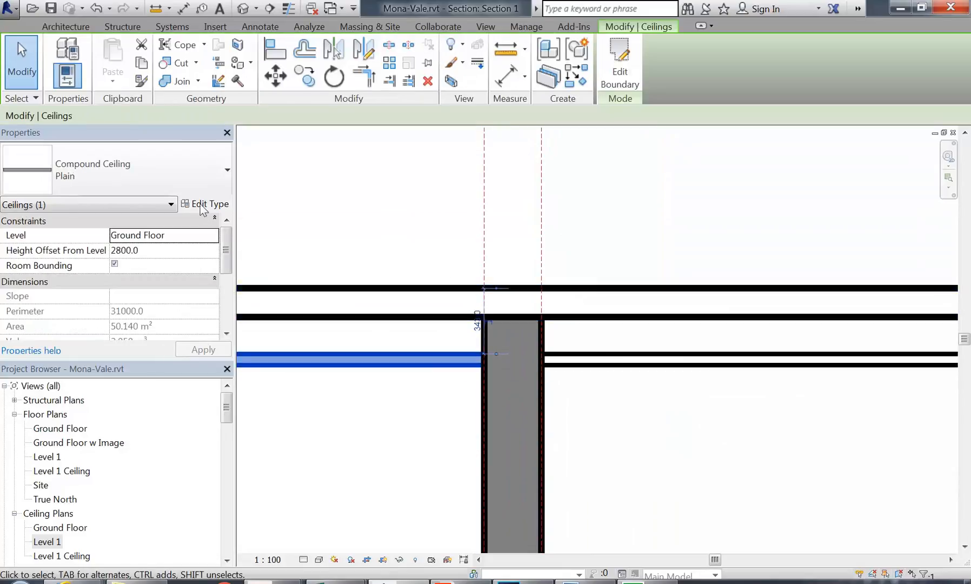
{"action": "left_click", "coordinate": [204, 204]}
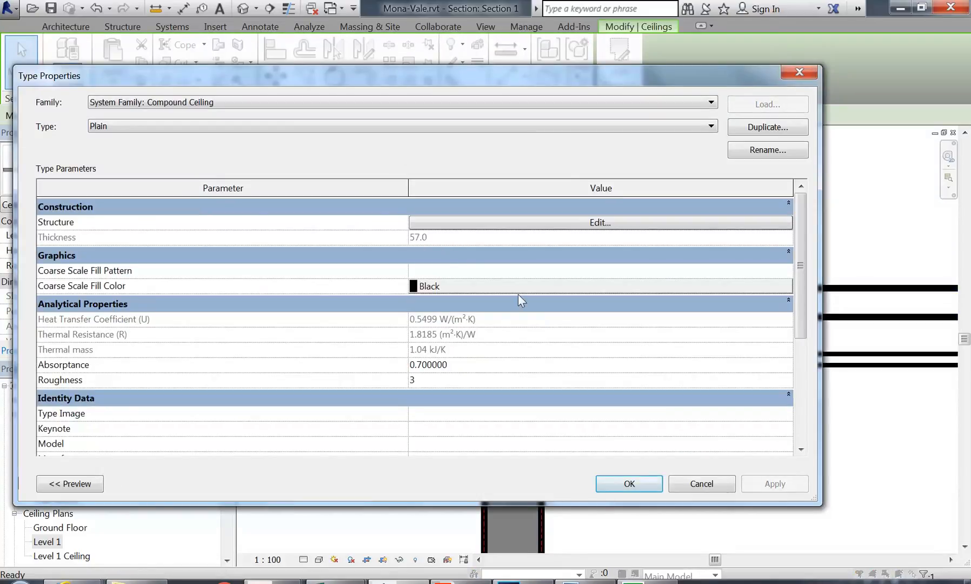
{"action": "left_click", "coordinate": [697, 484]}
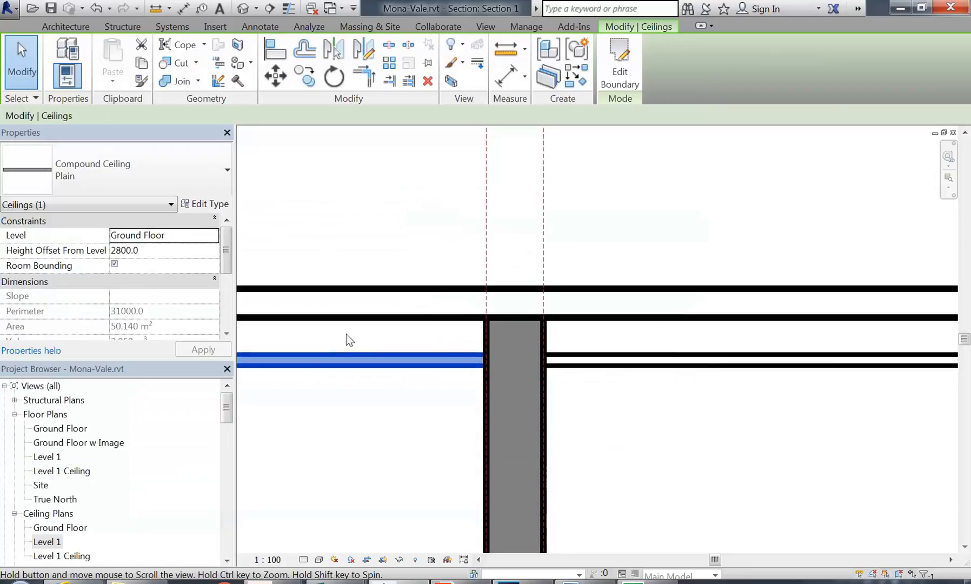
Step: Recheck the Plain ceiling type's thickness from the same ground floor ceiling and close its type properties without changes
{"action": "scroll", "coordinate": [473, 335], "scroll_direction": "up", "scroll_amount": 1}
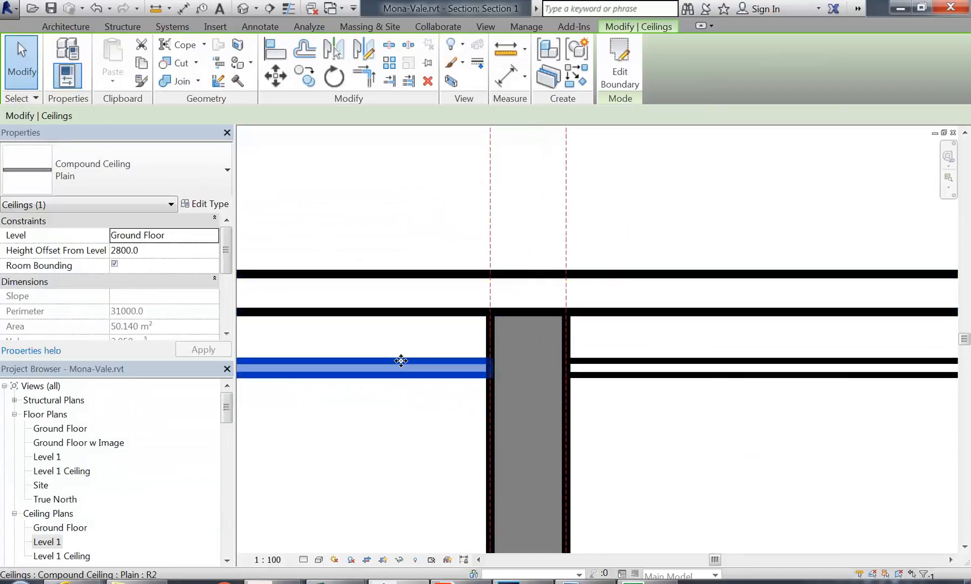
{"action": "left_click", "coordinate": [396, 390]}
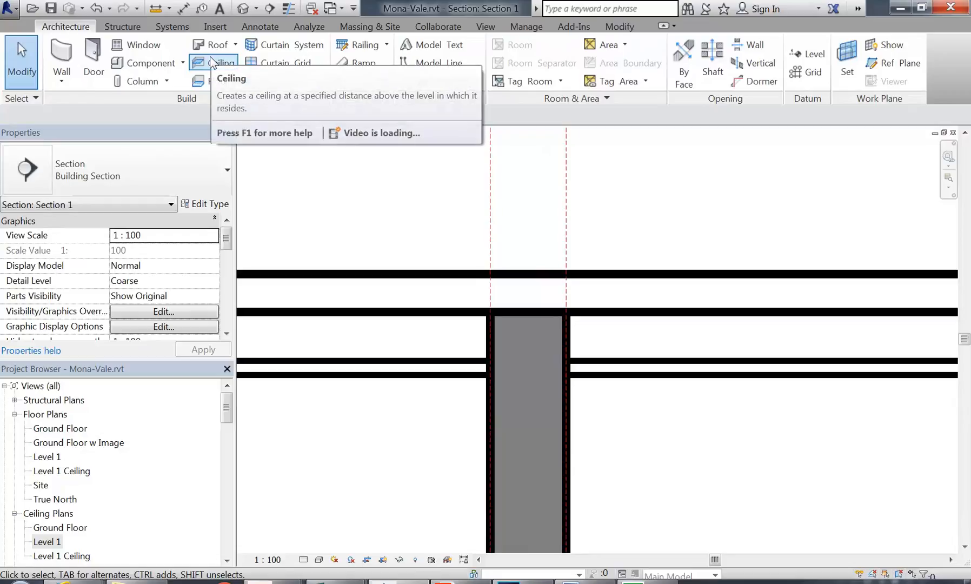
{"action": "left_click", "coordinate": [373, 363]}
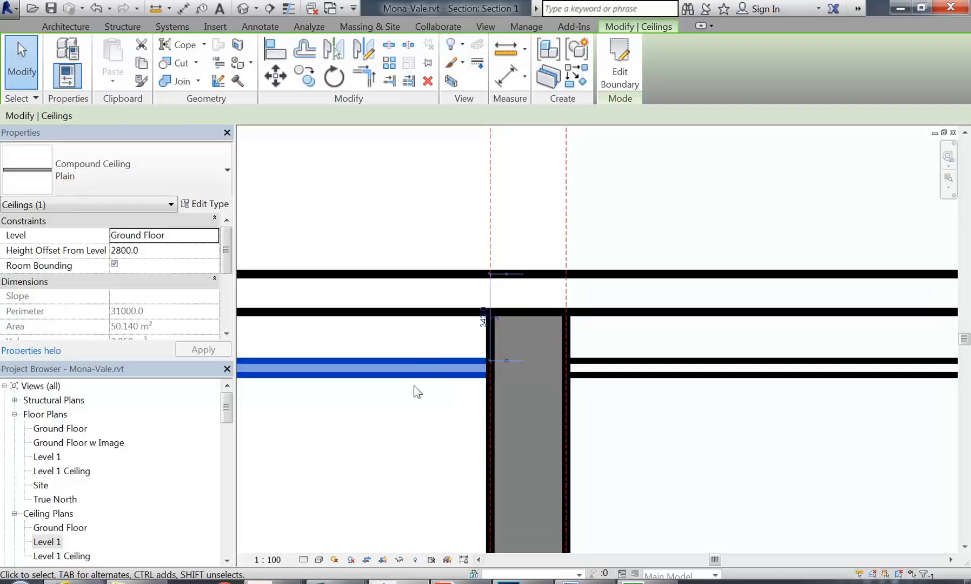
{"action": "left_click", "coordinate": [199, 204]}
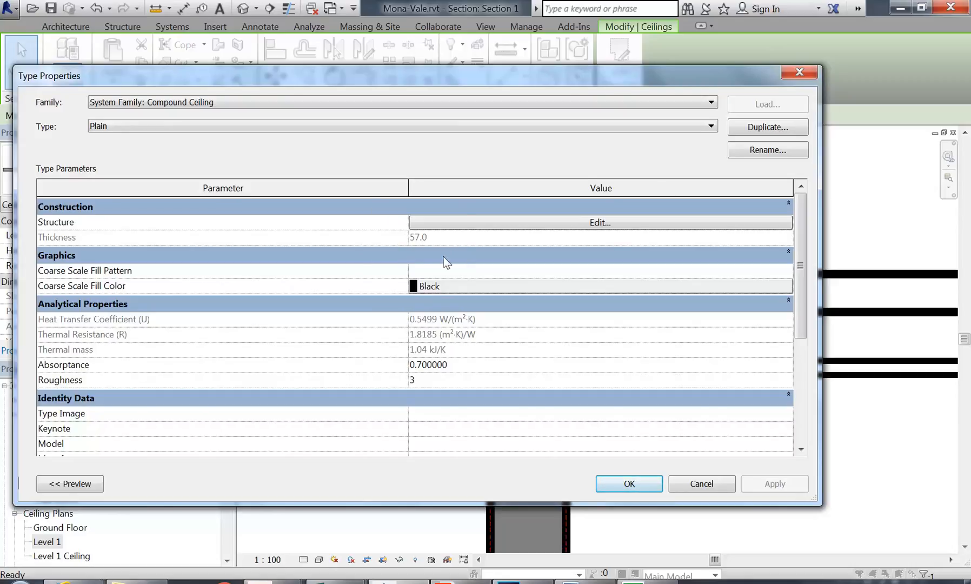
{"action": "left_click", "coordinate": [701, 483]}
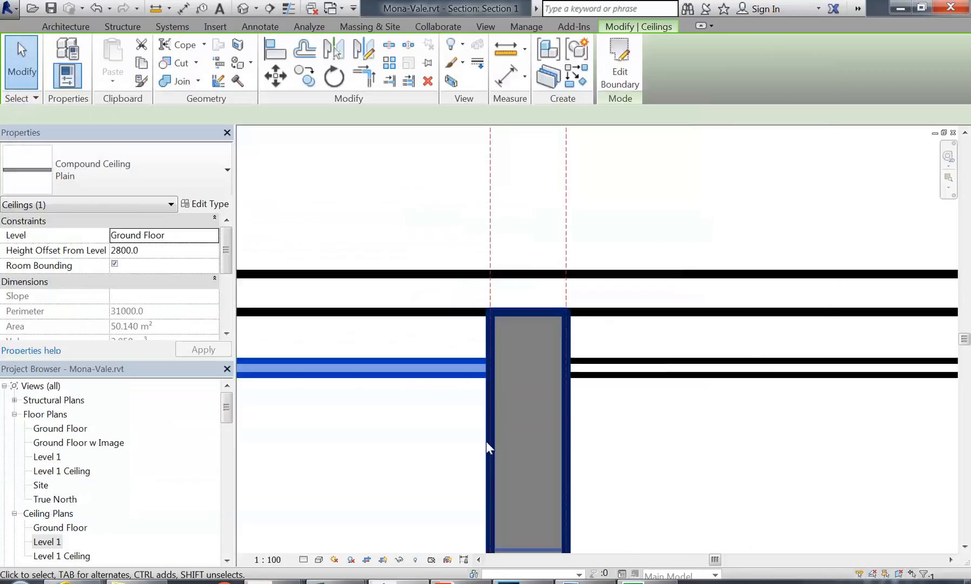
Step: Deselect the ceiling and examine the whole section, from the interior wall junction out to the level datums
{"action": "left_click", "coordinate": [444, 459]}
{"action": "scroll", "coordinate": [461, 330], "scroll_direction": "down", "scroll_amount": 2}
{"action": "middle_click_drag", "start_coordinate": [462, 329], "coordinate": [479, 409]}
{"action": "scroll", "coordinate": [457, 291], "scroll_direction": "down", "scroll_amount": 2}
{"action": "scroll", "coordinate": [576, 354], "scroll_direction": "down", "scroll_amount": 3}
{"action": "scroll", "coordinate": [479, 409], "scroll_direction": "up", "scroll_amount": 3}
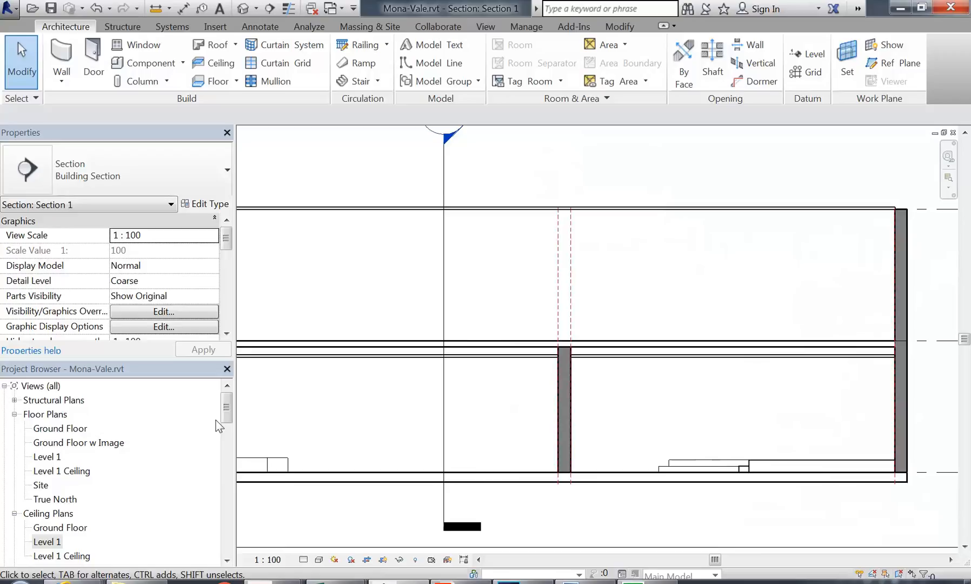
{"action": "scroll", "coordinate": [400, 286], "scroll_direction": "down", "scroll_amount": 3}
{"action": "middle_click_drag", "start_coordinate": [418, 263], "coordinate": [500, 288]}
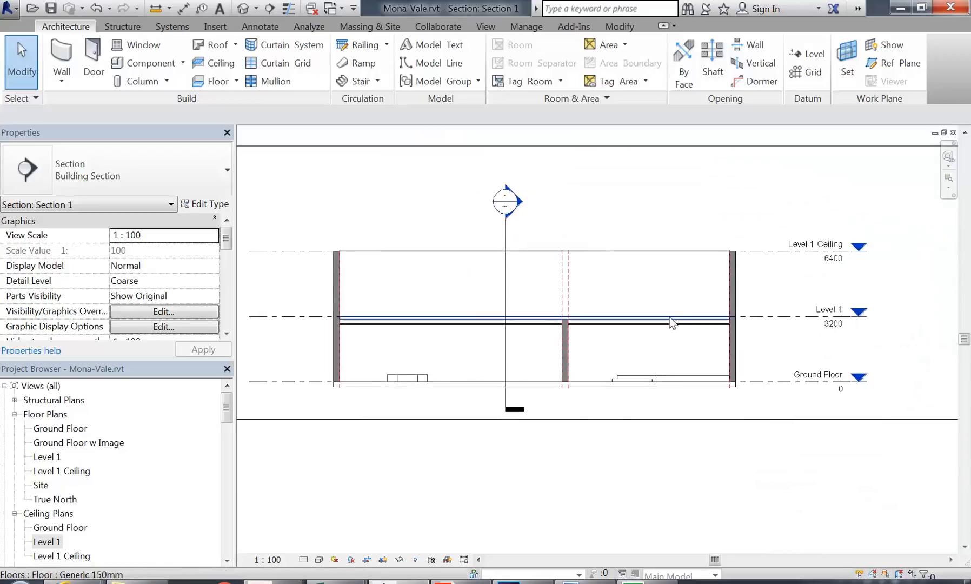
Step: Select both ground floor ceilings on either side of the interior wall and view them against the full section
{"action": "scroll", "coordinate": [581, 340], "scroll_direction": "up", "scroll_amount": 2}
{"action": "middle_click_drag", "start_coordinate": [566, 343], "coordinate": [390, 333]}
{"action": "scroll", "coordinate": [389, 333], "scroll_direction": "up", "scroll_amount": 1}
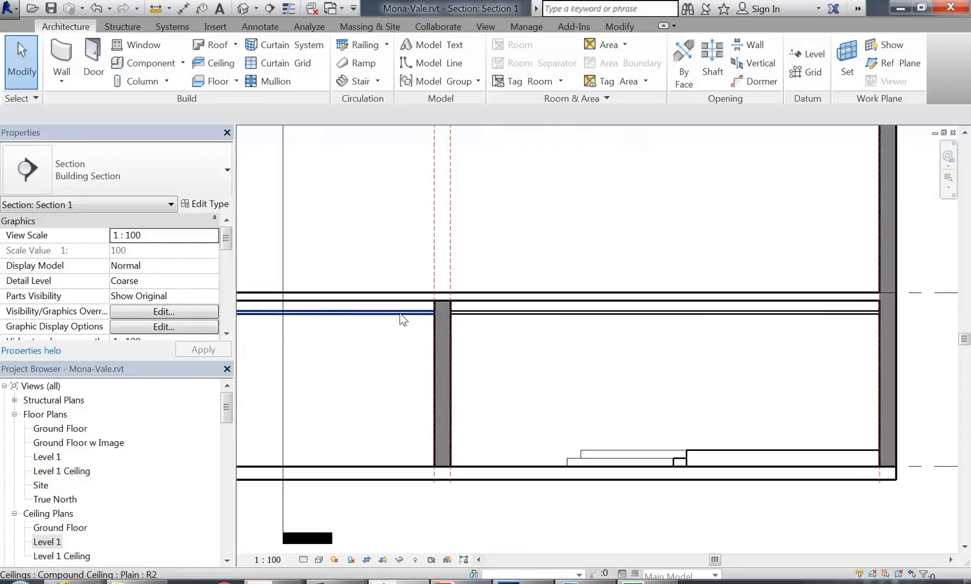
{"action": "left_click", "coordinate": [419, 311]}
{"action": "left_click", "coordinate": [513, 313]}
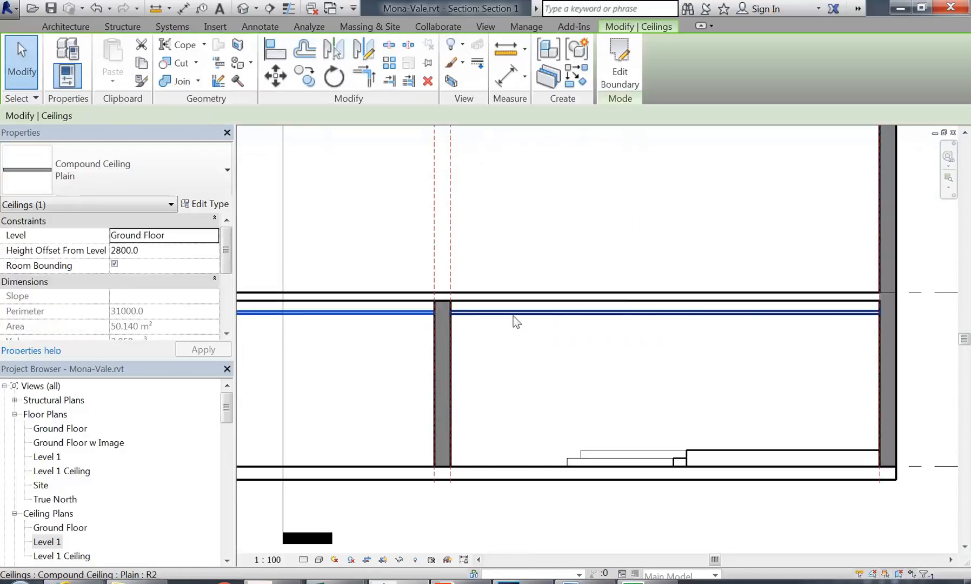
{"action": "left_click", "coordinate": [375, 315], "text": "ctrl"}
{"action": "scroll", "coordinate": [375, 361], "scroll_direction": "down", "scroll_amount": 1}
{"action": "middle_click_drag", "start_coordinate": [375, 361], "coordinate": [461, 381]}
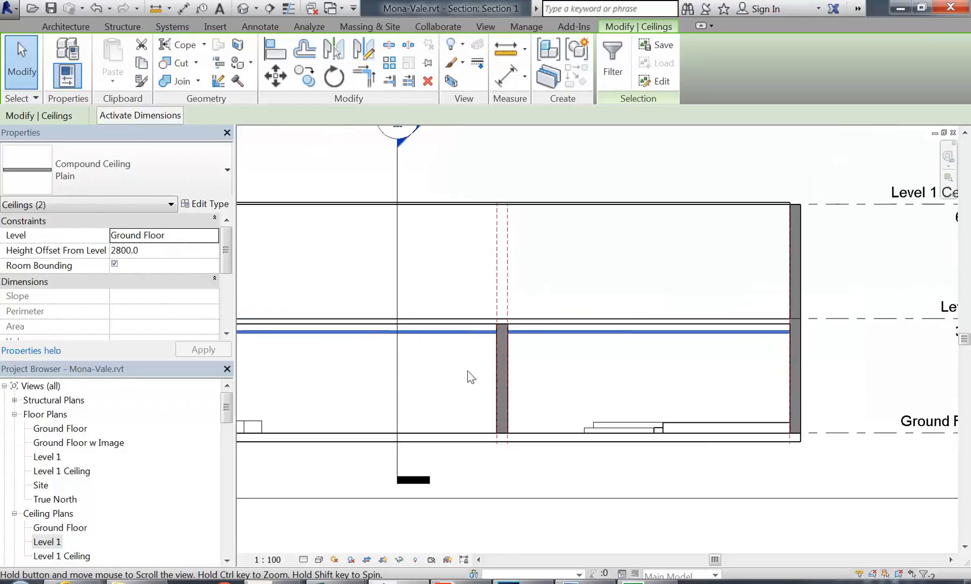
{"action": "middle_click_drag", "start_coordinate": [260, 385], "coordinate": [420, 414]}
{"action": "scroll", "coordinate": [361, 399], "scroll_direction": "down", "scroll_amount": 1}
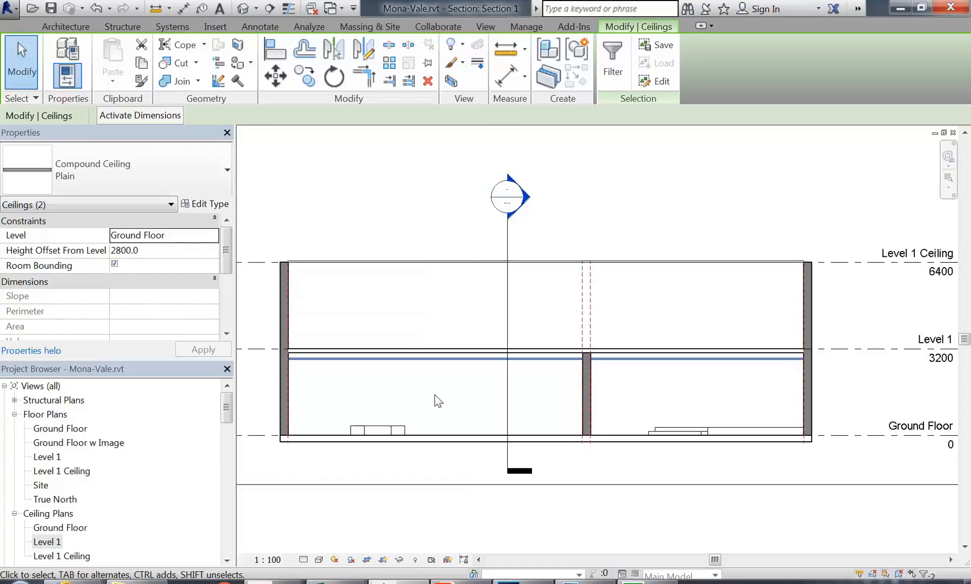
{"action": "middle_click_drag", "start_coordinate": [434, 394], "coordinate": [421, 388]}
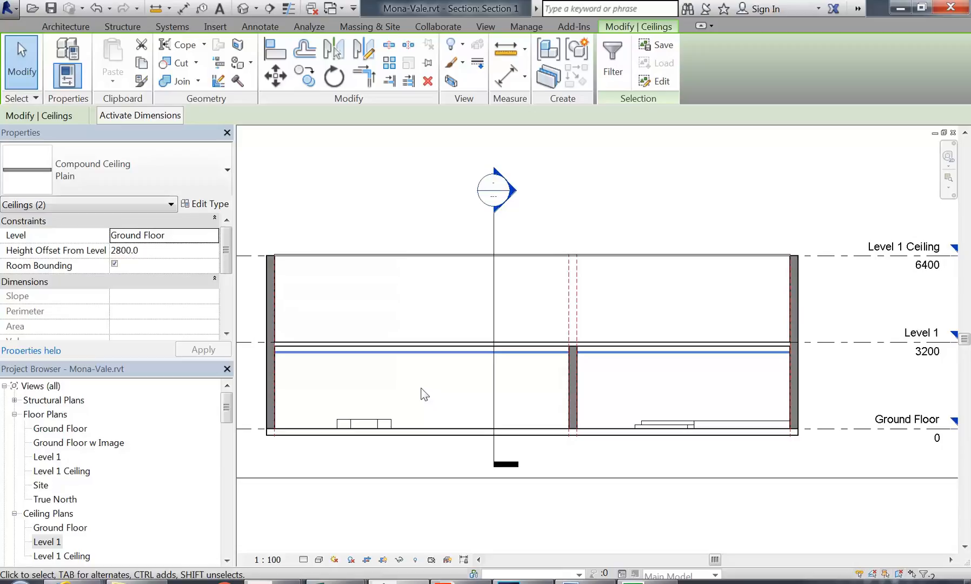
{"action": "middle_click_drag", "start_coordinate": [424, 394], "coordinate": [415, 392]}
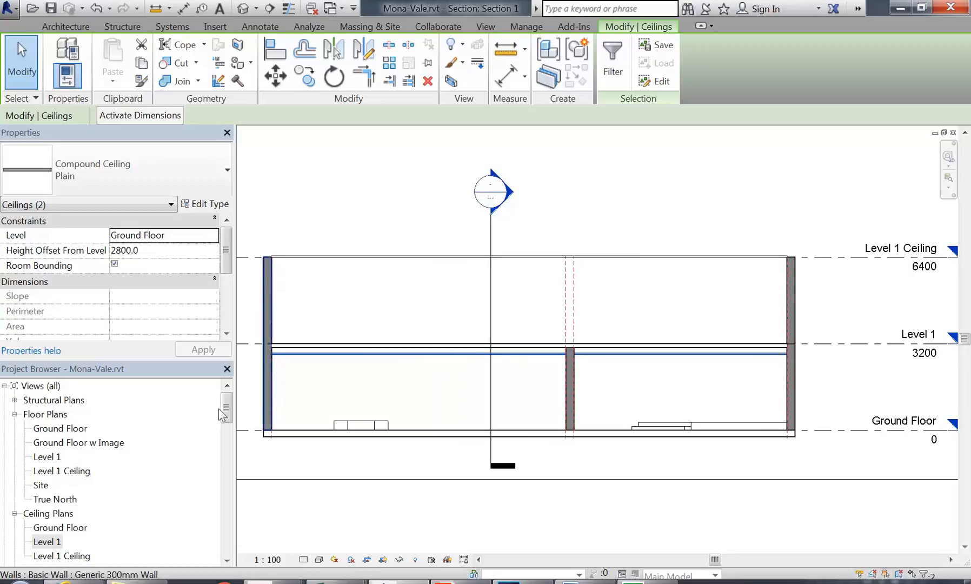
Step: View the two selected ceilings in the Ground Floor ceiling plan, then return to Section 1 through its section head
{"action": "left_click_drag", "start_coordinate": [226, 410], "coordinate": [226, 426]}
{"action": "double_click", "coordinate": [60, 456]}
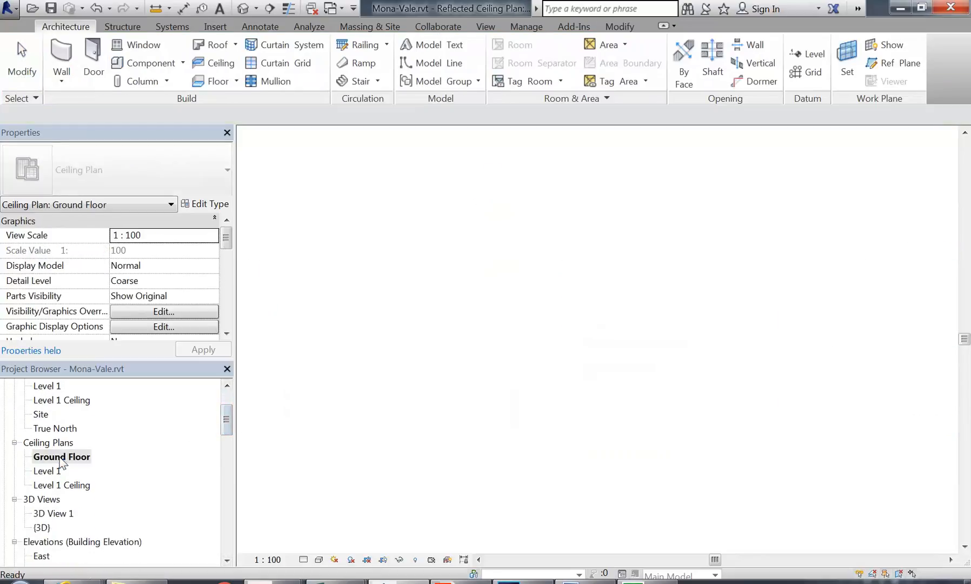
{"action": "scroll", "coordinate": [468, 384], "scroll_direction": "down", "scroll_amount": 3}
{"action": "scroll", "coordinate": [415, 441], "scroll_direction": "up", "scroll_amount": 2}
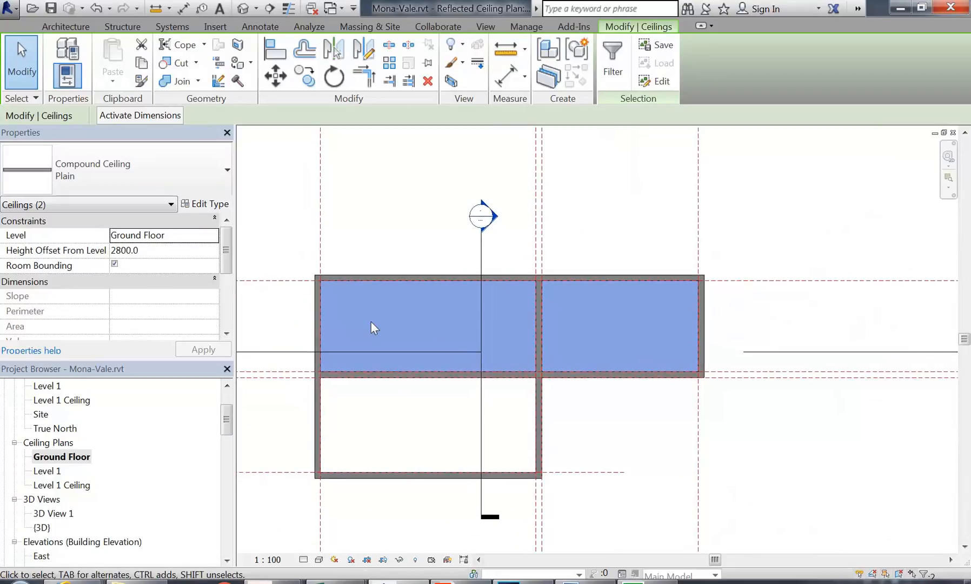
{"action": "scroll", "coordinate": [414, 408], "scroll_direction": "down", "scroll_amount": 1}
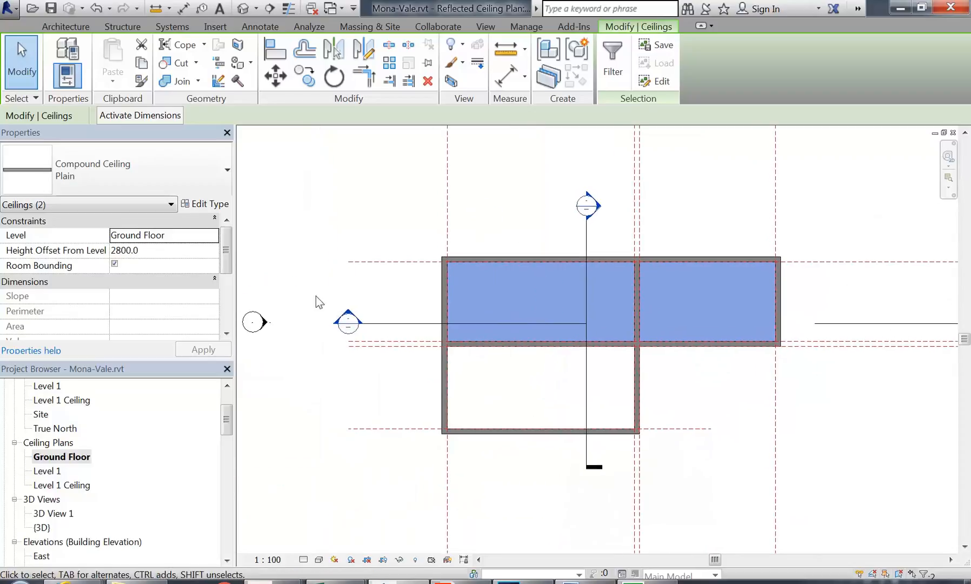
{"action": "double_click", "coordinate": [347, 318]}
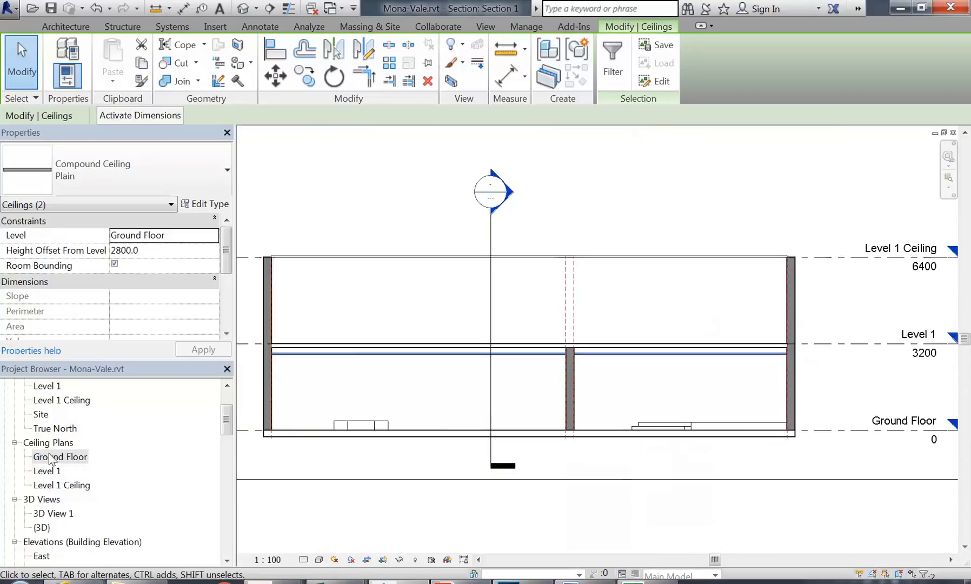
Step: Reopen the Ground Floor ceiling plan, check which rooms the selected ceilings cover, and clear the selection
{"action": "double_click", "coordinate": [51, 457]}
{"action": "scroll", "coordinate": [424, 349], "scroll_direction": "down", "scroll_amount": 1}
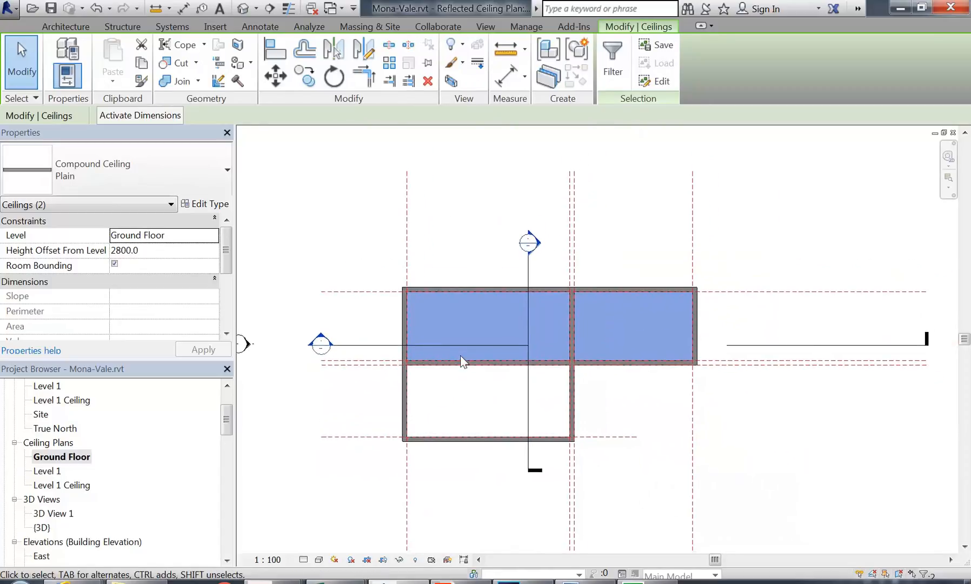
{"action": "scroll", "coordinate": [435, 368], "scroll_direction": "up", "scroll_amount": 2}
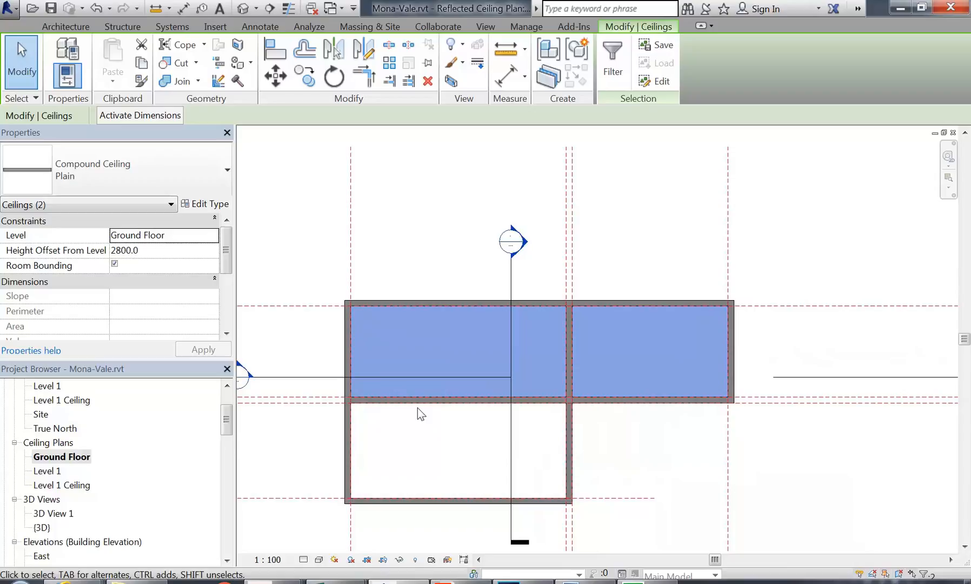
{"action": "middle_click_drag", "start_coordinate": [417, 407], "coordinate": [462, 407]}
{"action": "scroll", "coordinate": [440, 401], "scroll_direction": "up", "scroll_amount": 1}
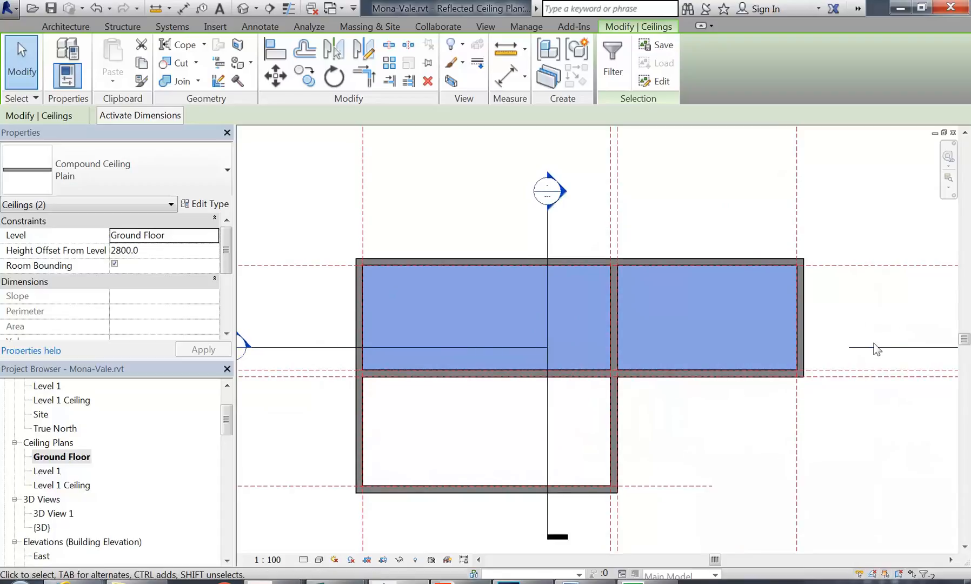
{"action": "scroll", "coordinate": [379, 321], "scroll_direction": "down", "scroll_amount": 1}
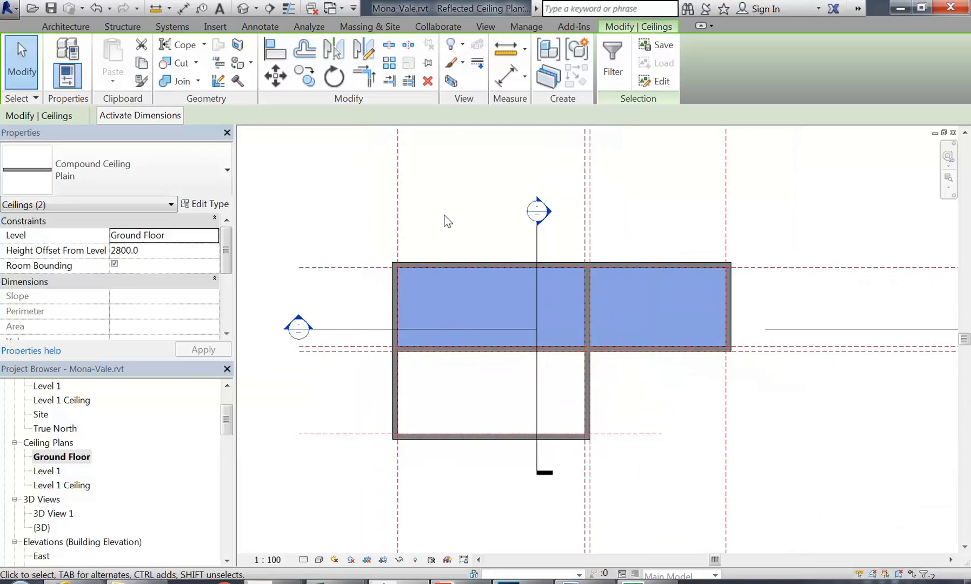
{"action": "scroll", "coordinate": [386, 395], "scroll_direction": "up", "scroll_amount": 2}
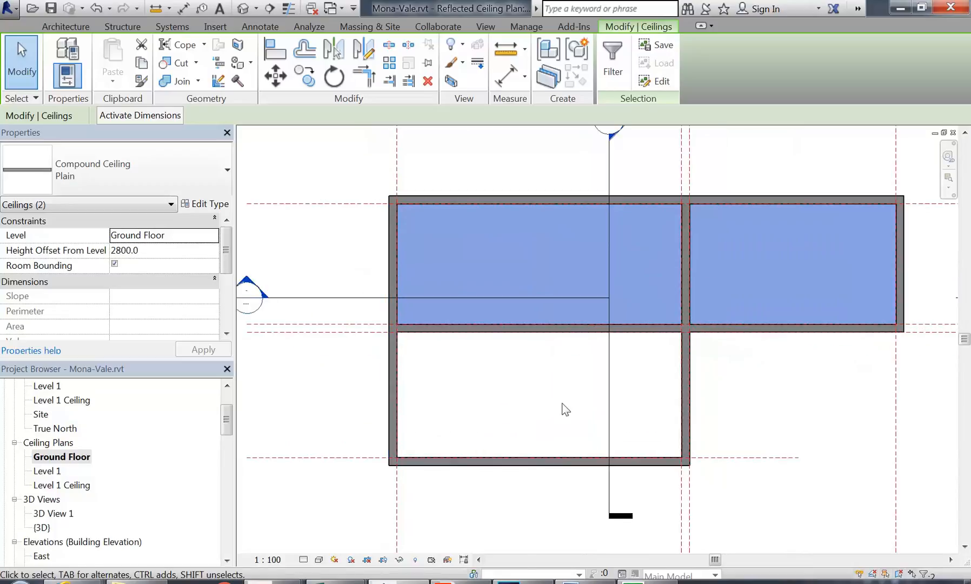
{"action": "left_click", "coordinate": [547, 395]}
{"action": "scroll", "coordinate": [548, 398], "scroll_direction": "down", "scroll_amount": 2}
{"action": "middle_click_drag", "start_coordinate": [554, 406], "coordinate": [514, 439]}
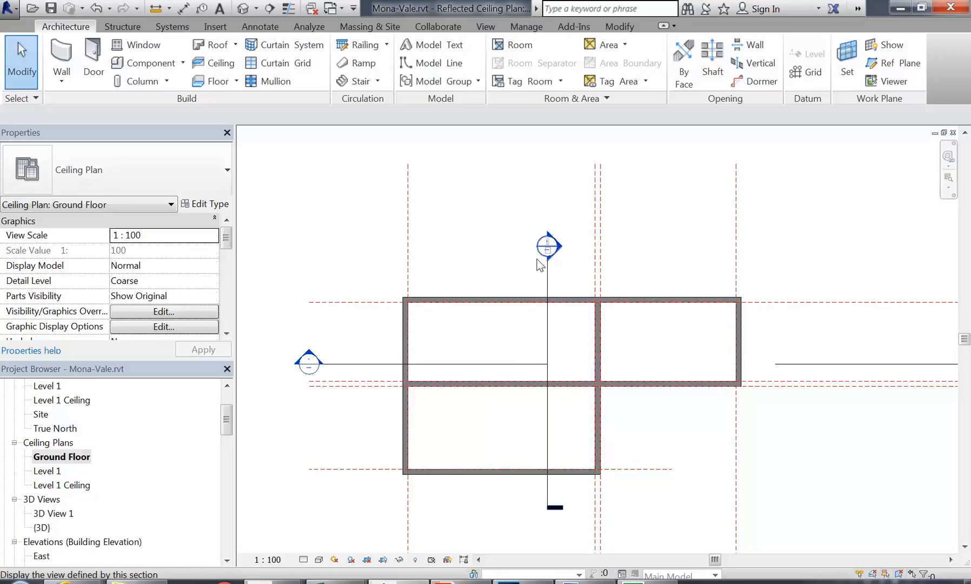
Step: Open Section 2 through its section head and view the ground floor ceilings beside the interior wall
{"action": "double_click", "coordinate": [559, 247]}
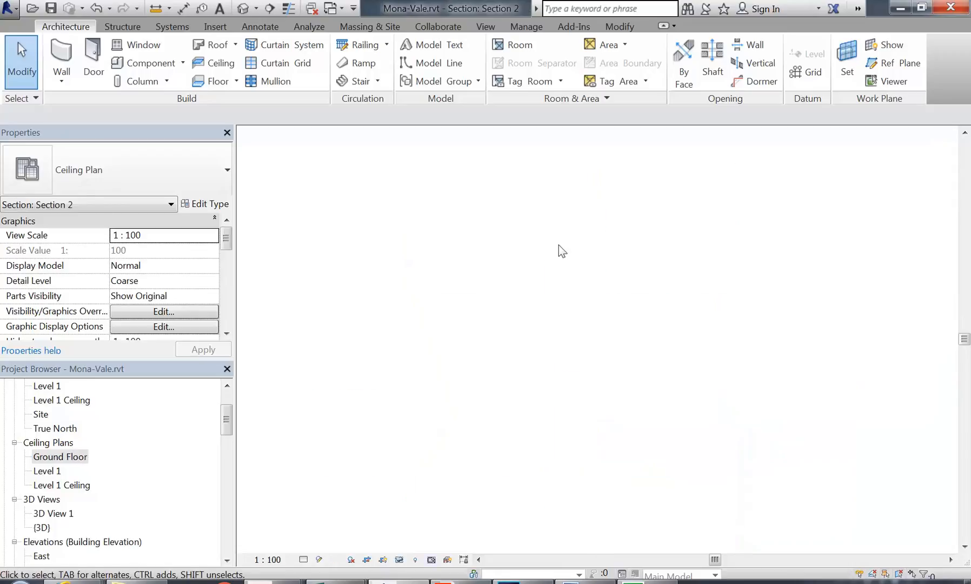
{"action": "scroll", "coordinate": [525, 261], "scroll_direction": "up", "scroll_amount": 3}
{"action": "scroll", "coordinate": [614, 362], "scroll_direction": "up", "scroll_amount": 2}
{"action": "middle_click_drag", "start_coordinate": [614, 362], "coordinate": [533, 355]}
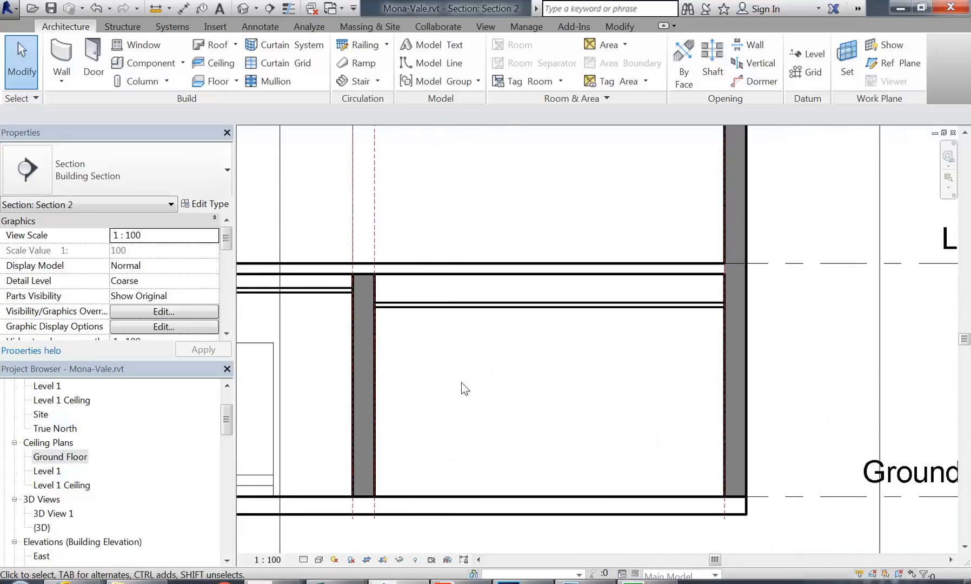
Step: Examine the lower ground floor ceiling between the interior and outer walls against the Level 1 datum
{"action": "left_click", "coordinate": [475, 312]}
{"action": "scroll", "coordinate": [459, 358], "scroll_direction": "down", "scroll_amount": 3}
{"action": "middle_click_drag", "start_coordinate": [471, 369], "coordinate": [466, 368]}
{"action": "left_click", "coordinate": [476, 370]}
{"action": "middle_click_drag", "start_coordinate": [724, 293], "coordinate": [654, 258]}
{"action": "scroll", "coordinate": [632, 273], "scroll_direction": "up", "scroll_amount": 2}
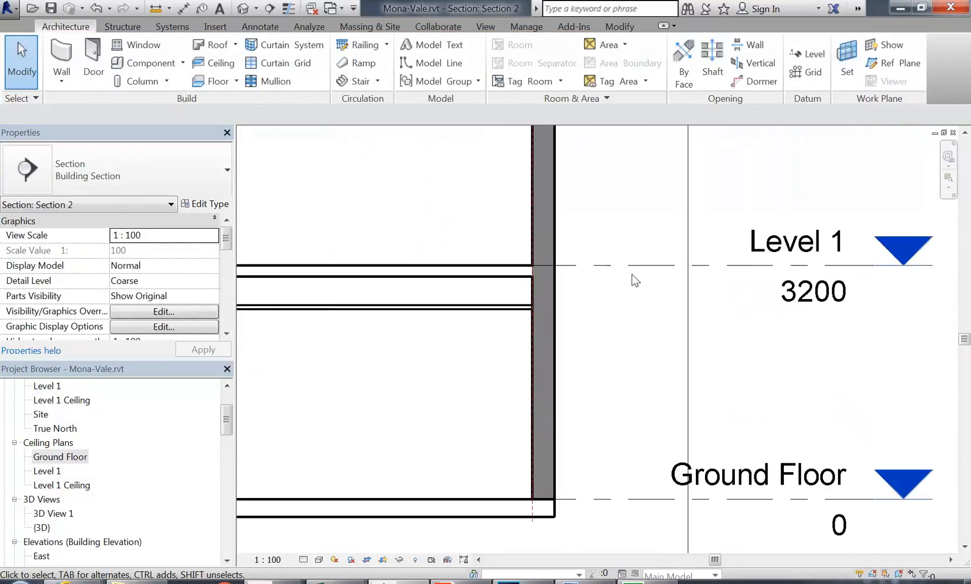
{"action": "left_click", "coordinate": [630, 266]}
{"action": "scroll", "coordinate": [641, 285], "scroll_direction": "down", "scroll_amount": 3}
{"action": "scroll", "coordinate": [533, 308], "scroll_direction": "up", "scroll_amount": 2}
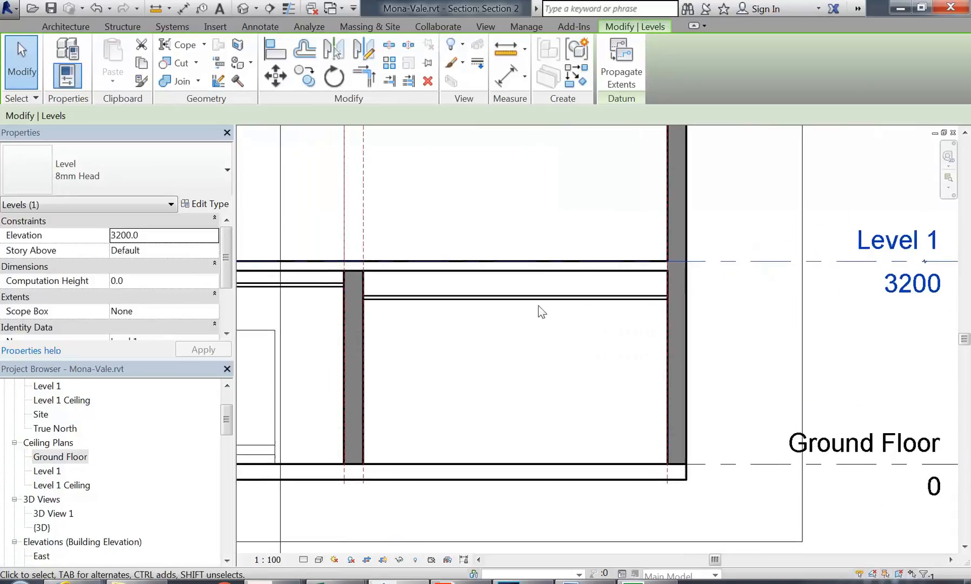
Step: Select the lower ground floor ceiling to check its height offset, then compare it with the Level 1 datum
{"action": "left_click", "coordinate": [459, 306]}
{"action": "middle_click_drag", "start_coordinate": [432, 357], "coordinate": [519, 360]}
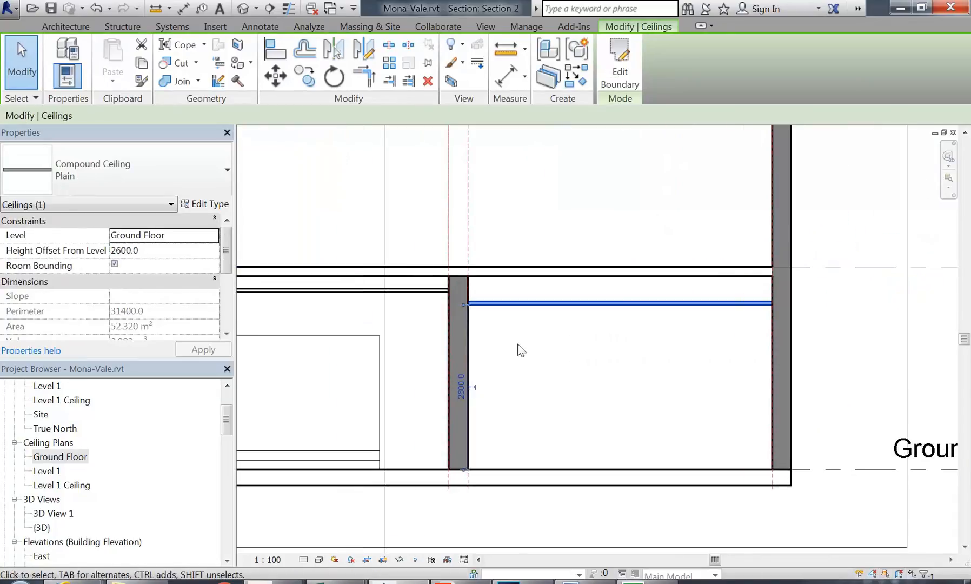
{"action": "scroll", "coordinate": [532, 340], "scroll_direction": "up", "scroll_amount": 1}
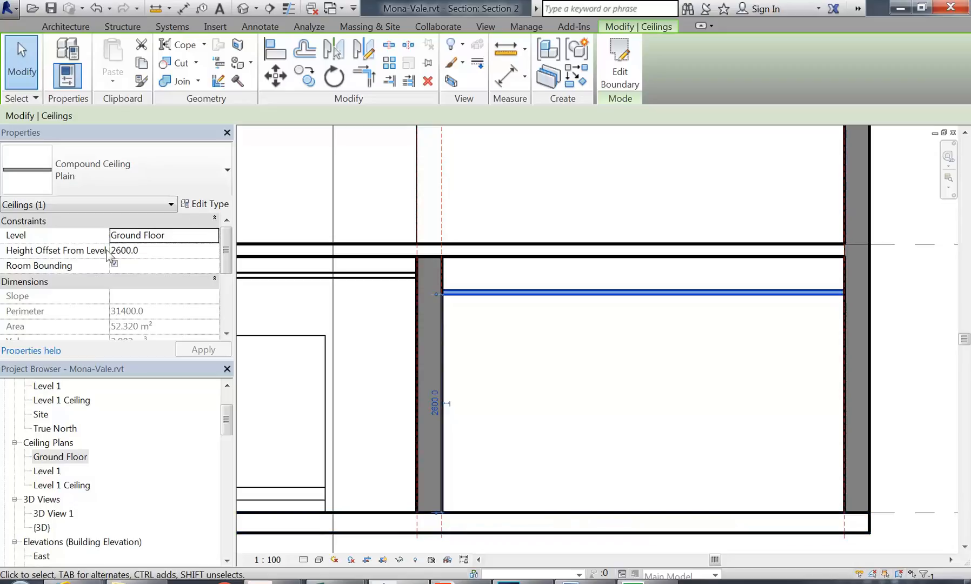
{"action": "left_click", "coordinate": [162, 250]}
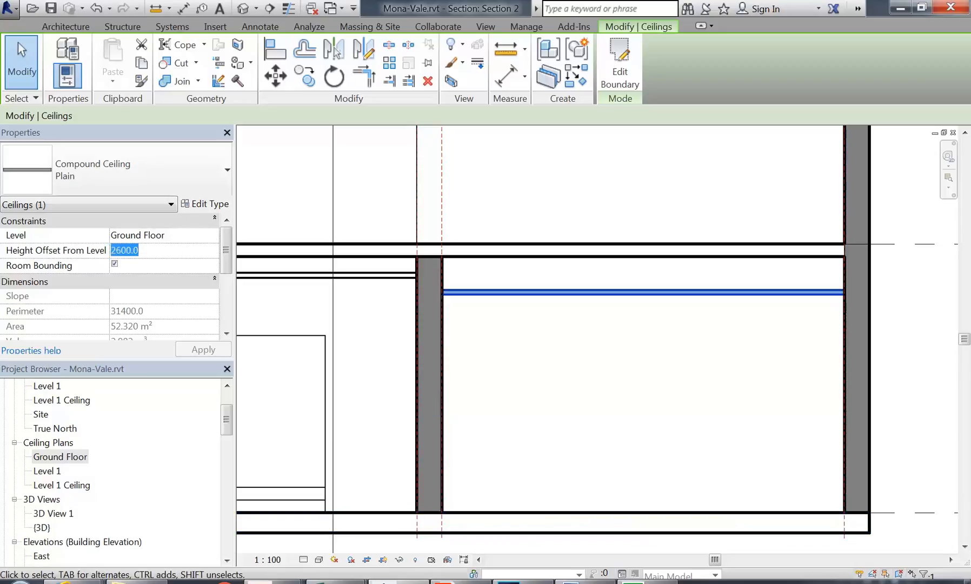
{"action": "left_click", "coordinate": [553, 362]}
{"action": "scroll", "coordinate": [554, 362], "scroll_direction": "down", "scroll_amount": 1}
{"action": "middle_click_drag", "start_coordinate": [825, 313], "coordinate": [758, 312]}
{"action": "scroll", "coordinate": [695, 298], "scroll_direction": "down", "scroll_amount": 1}
{"action": "middle_click_drag", "start_coordinate": [695, 297], "coordinate": [700, 258]}
{"action": "left_click", "coordinate": [587, 253]}
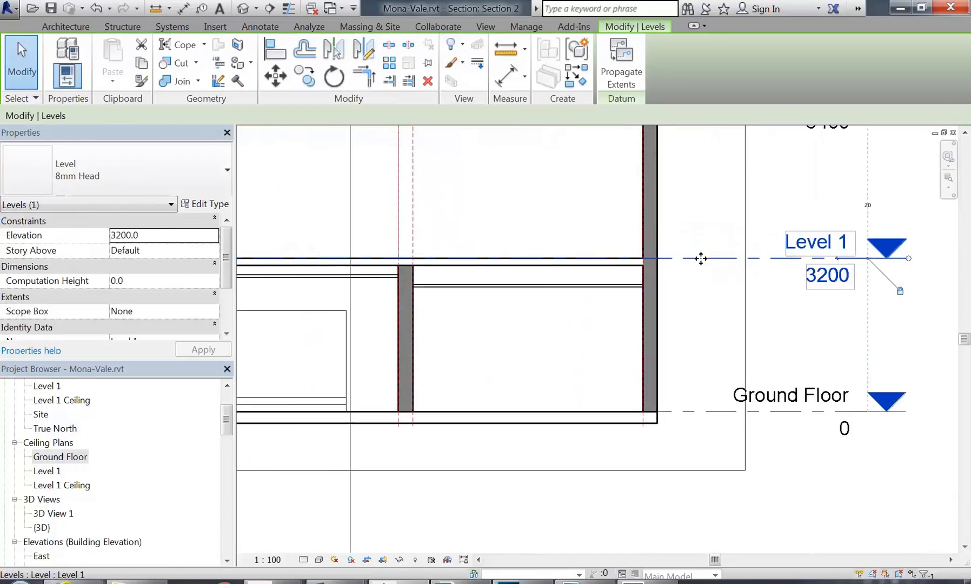
{"action": "left_click", "coordinate": [487, 333]}
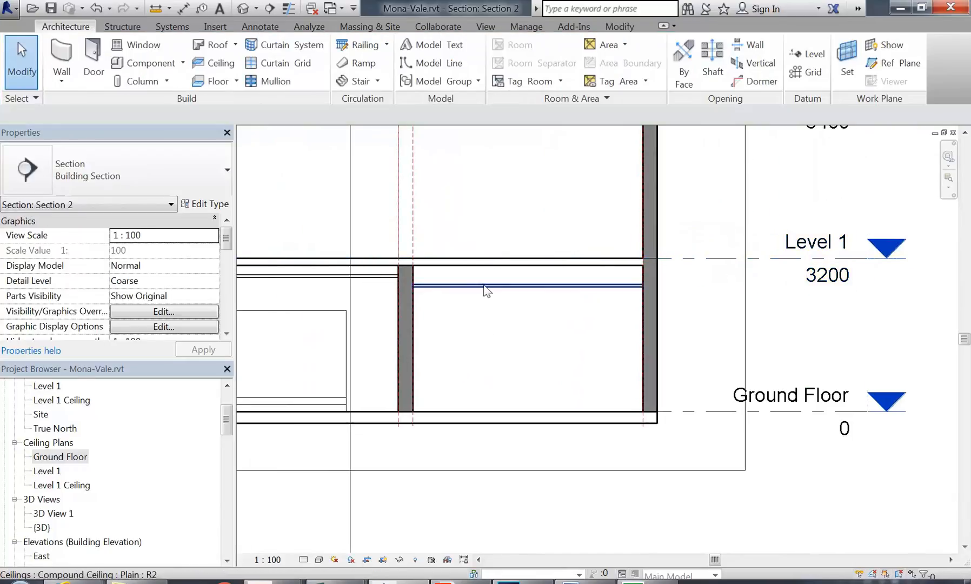
Step: Set the lower ground floor ceiling's height offset from level to 2800 and deselect it
{"action": "left_click", "coordinate": [478, 286]}
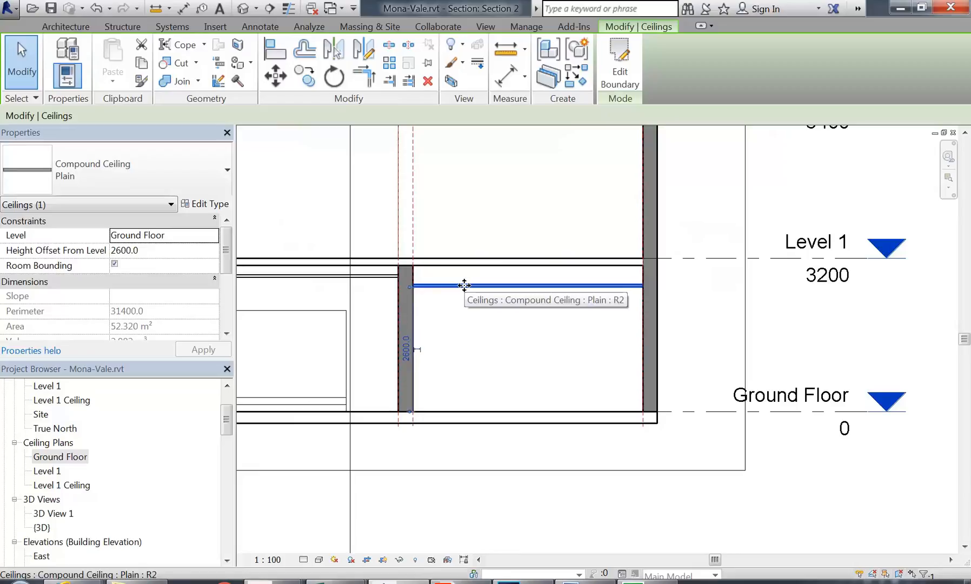
{"action": "scroll", "coordinate": [410, 254], "scroll_direction": "up", "scroll_amount": 3}
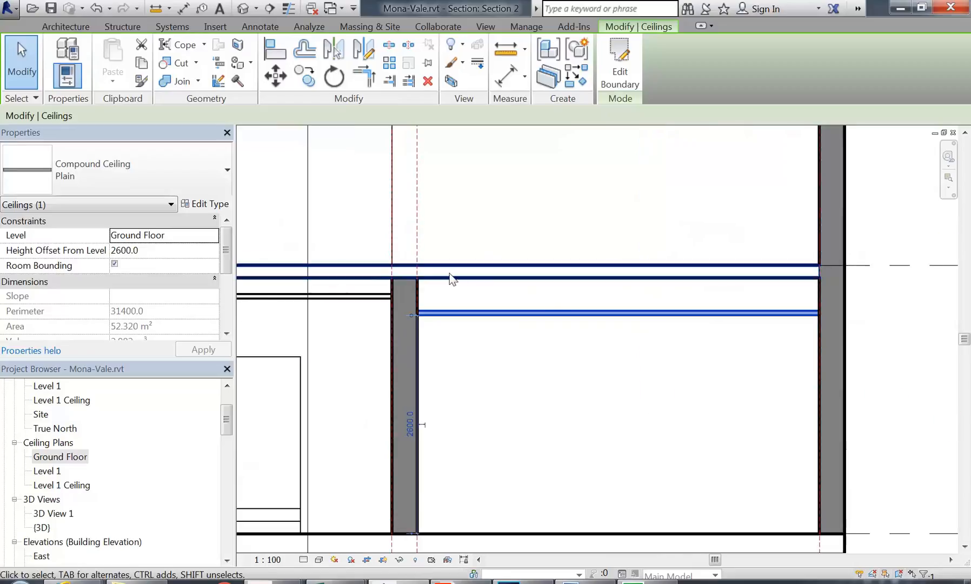
{"action": "scroll", "coordinate": [448, 279], "scroll_direction": "up", "scroll_amount": 2}
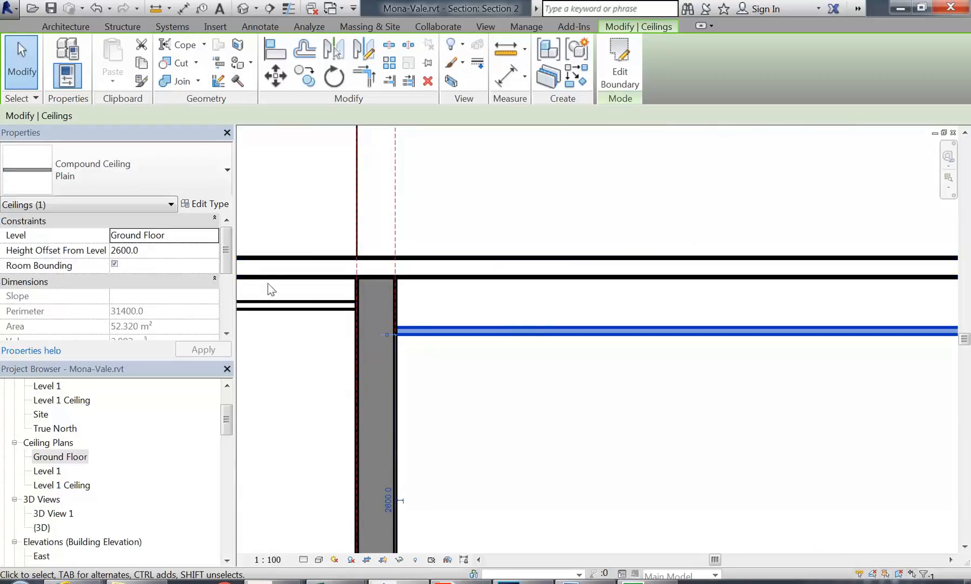
{"action": "left_click", "coordinate": [167, 251]}
{"action": "type", "text": "2"}
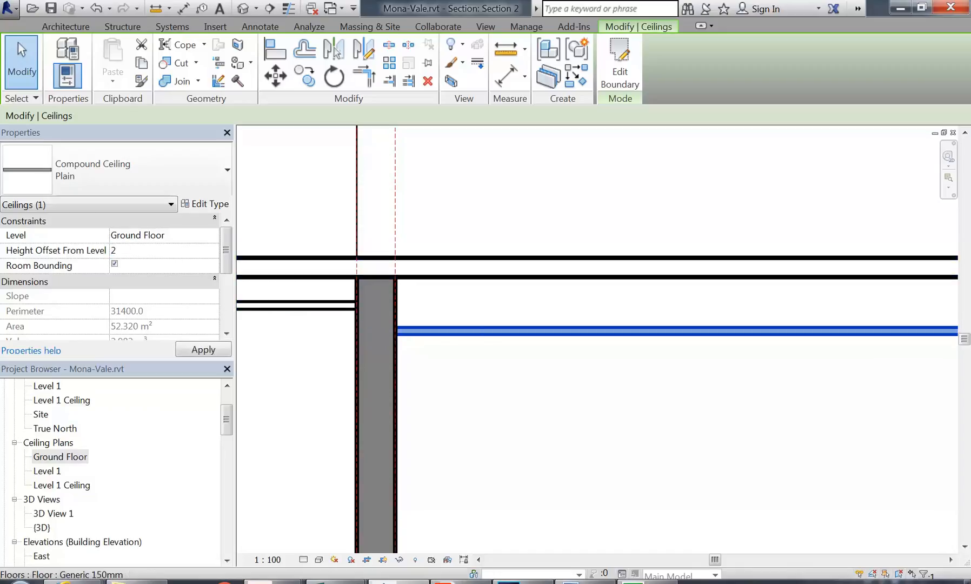
{"action": "type", "text": "800"}
{"action": "key", "text": "Return"}
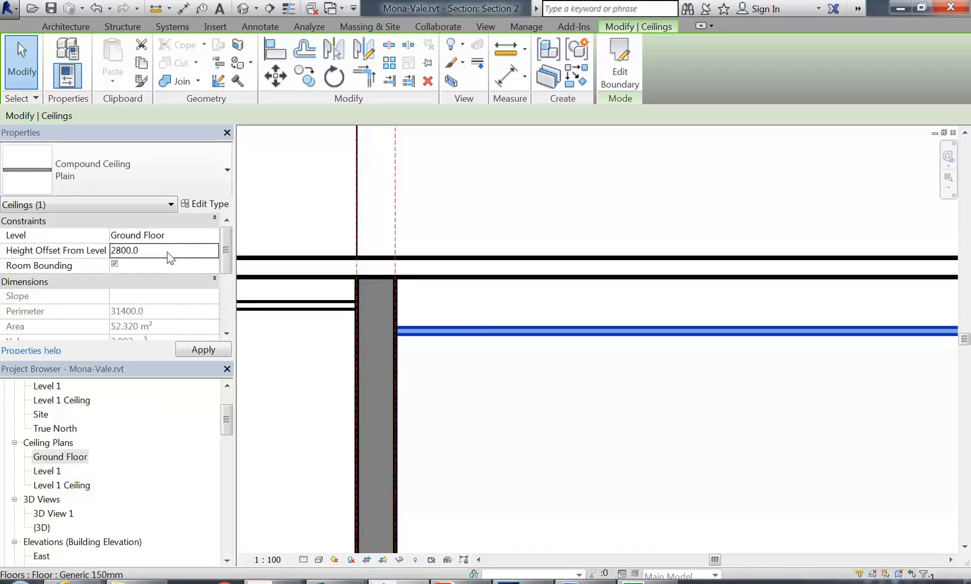
{"action": "left_click", "coordinate": [586, 403]}
Step: Examine the whole of Section 2 against the level datums, then open the Ground Floor ceiling plan
{"action": "scroll", "coordinate": [586, 402], "scroll_direction": "down", "scroll_amount": 5}
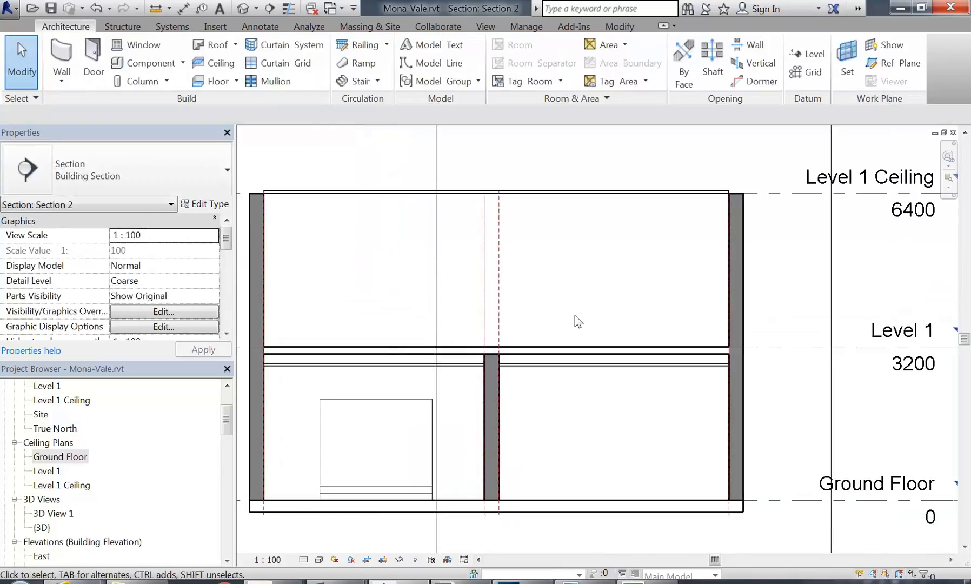
{"action": "scroll", "coordinate": [566, 319], "scroll_direction": "up", "scroll_amount": 1}
{"action": "scroll", "coordinate": [579, 340], "scroll_direction": "down", "scroll_amount": 1}
{"action": "middle_click_drag", "start_coordinate": [581, 338], "coordinate": [596, 326]}
{"action": "middle_click_drag", "start_coordinate": [596, 321], "coordinate": [587, 319]}
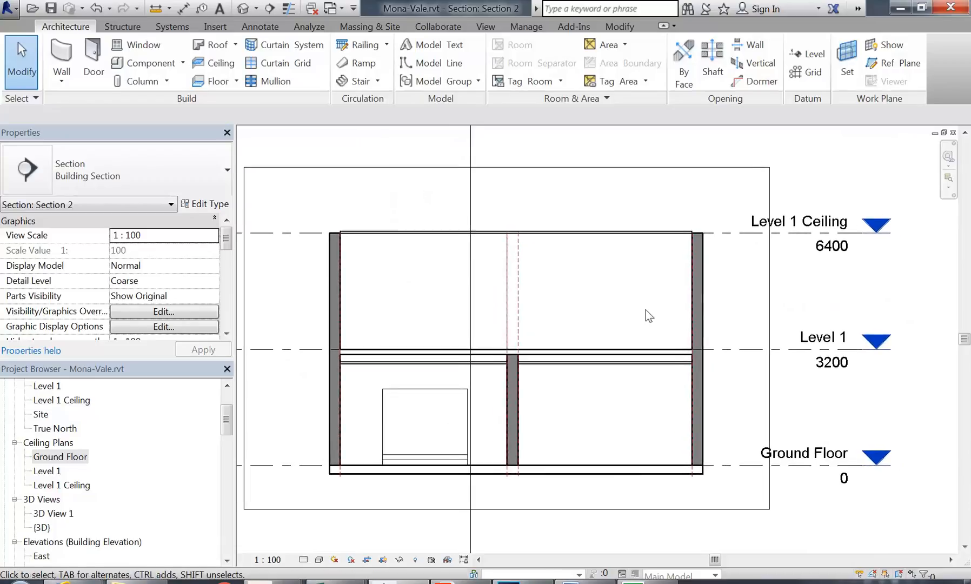
{"action": "scroll", "coordinate": [634, 313], "scroll_direction": "up", "scroll_amount": 4}
{"action": "middle_click_drag", "start_coordinate": [683, 350], "coordinate": [665, 338]}
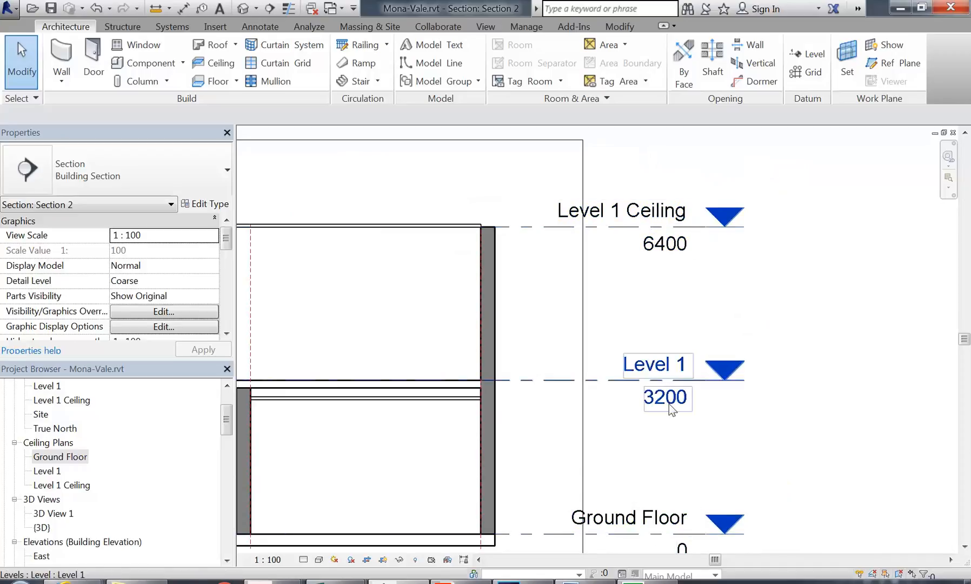
{"action": "scroll", "coordinate": [658, 330], "scroll_direction": "down", "scroll_amount": 2}
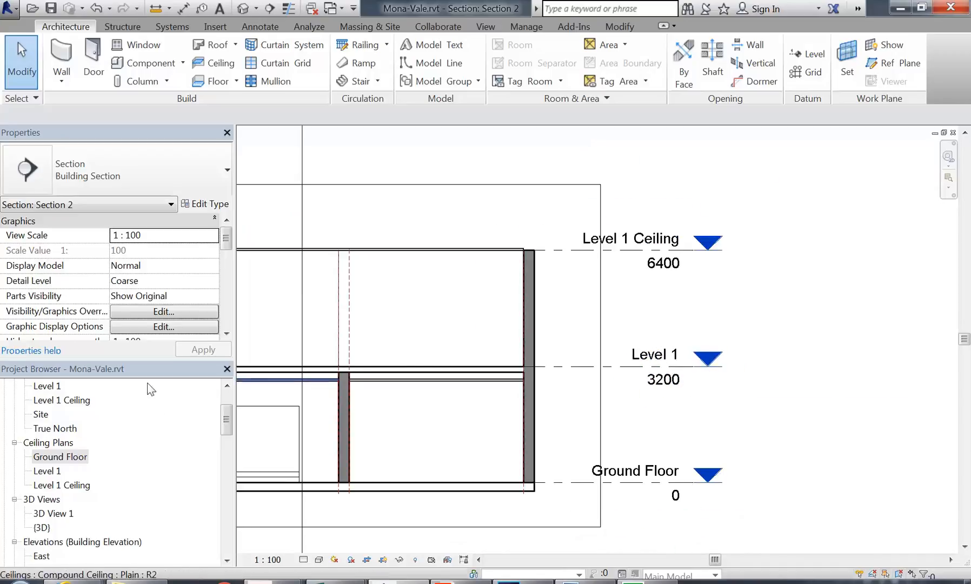
{"action": "double_click", "coordinate": [76, 460]}
{"action": "mouse_move", "coordinate": [479, 347]}
{"action": "middle_mouse_down"}
{"action": "mouse_move", "coordinate": [448, 329]}
{"action": "mouse_move", "coordinate": [496, 378]}
{"action": "middle_mouse_up"}
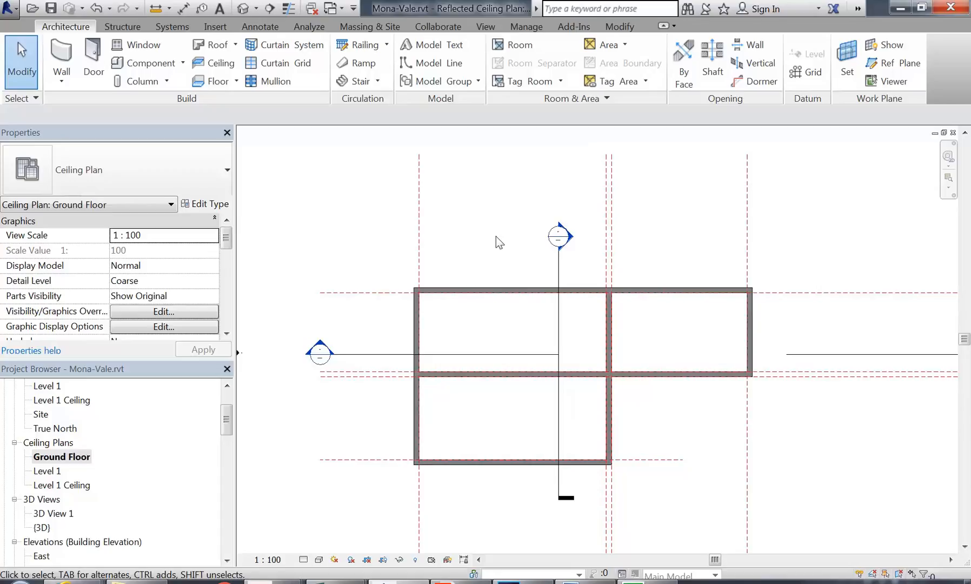
{"action": "left_click", "coordinate": [214, 63]}
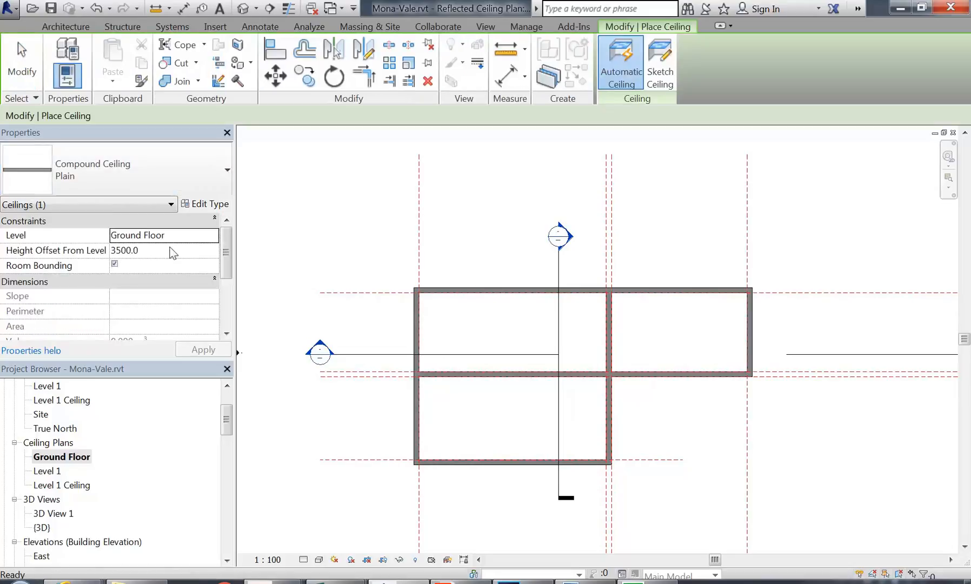
{"action": "left_click", "coordinate": [161, 251]}
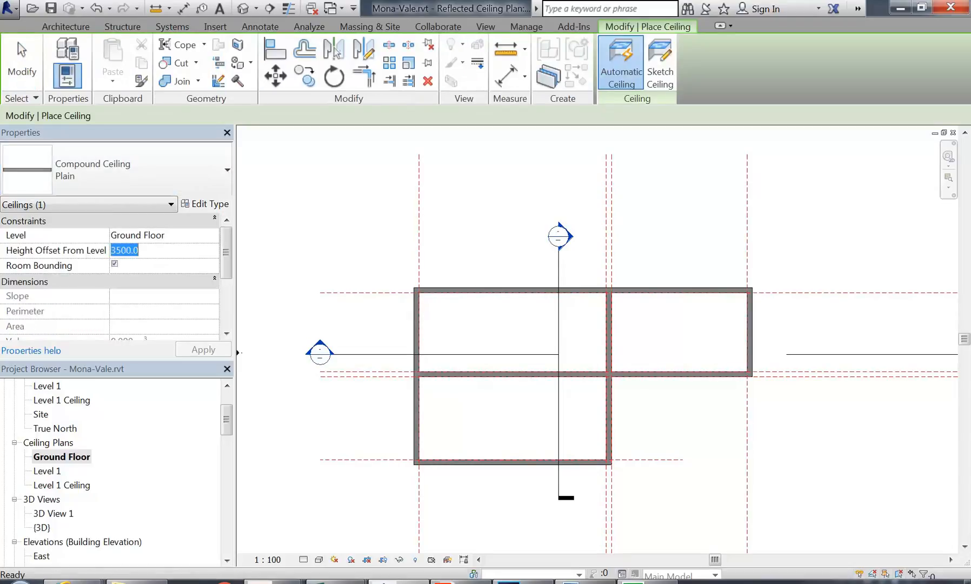
{"action": "type", "text": "2400.0"}
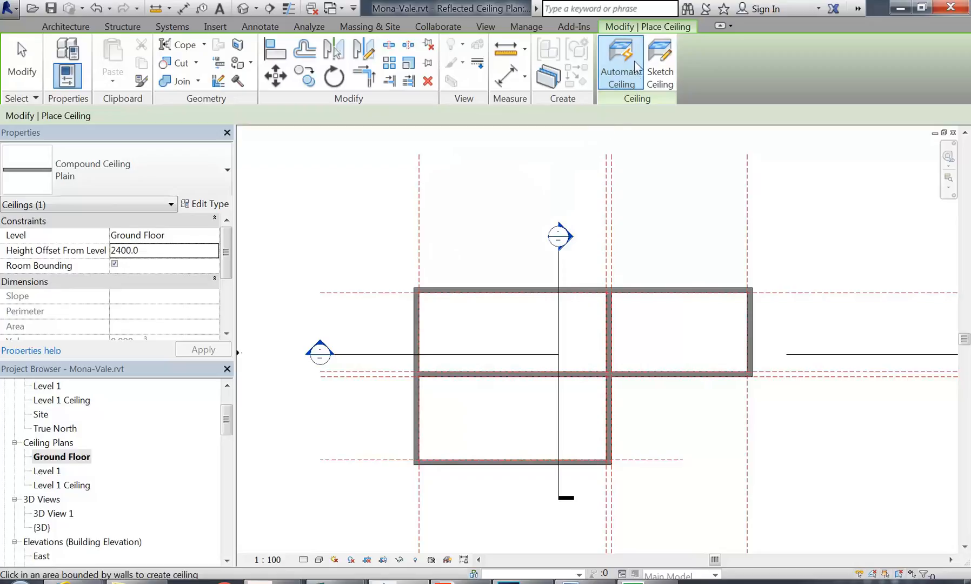
{"action": "right_click", "coordinate": [485, 199]}
{"action": "left_click", "coordinate": [514, 208]}
Step: Load the M_Downlight - Strip family from the Revit Library's Lighting Fixtures folder as a component for the Ground Floor ceiling plan
{"action": "scroll", "coordinate": [495, 231], "scroll_direction": "down", "scroll_amount": 3}
{"action": "scroll", "coordinate": [469, 233], "scroll_direction": "up", "scroll_amount": 3}
{"action": "scroll", "coordinate": [439, 303], "scroll_direction": "up", "scroll_amount": 1}
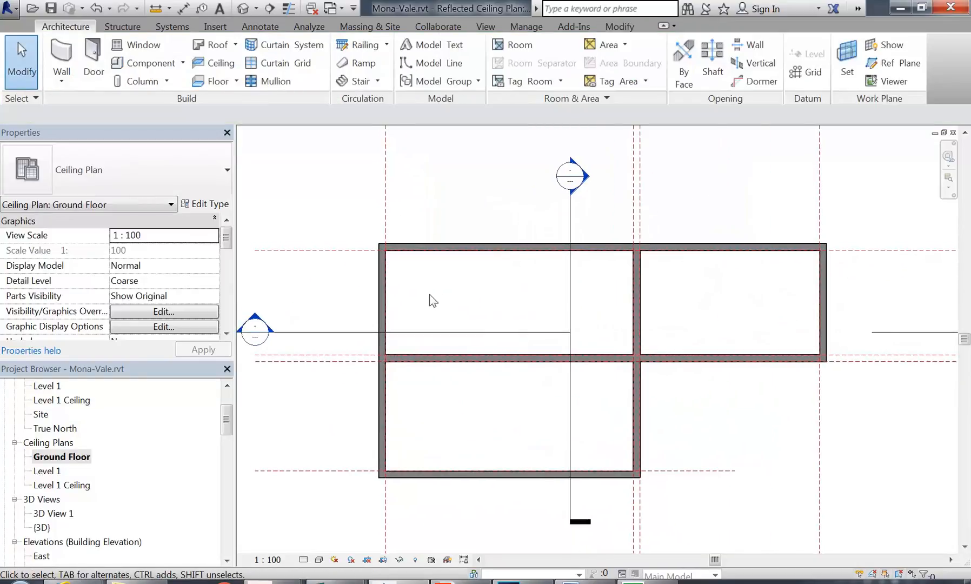
{"action": "scroll", "coordinate": [409, 305], "scroll_direction": "up", "scroll_amount": 1}
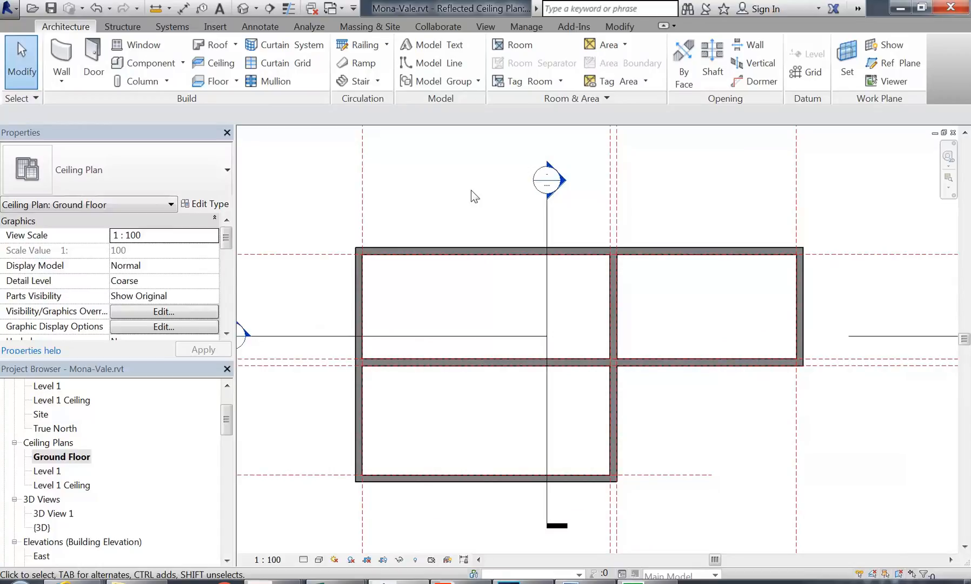
{"action": "left_click", "coordinate": [124, 63]}
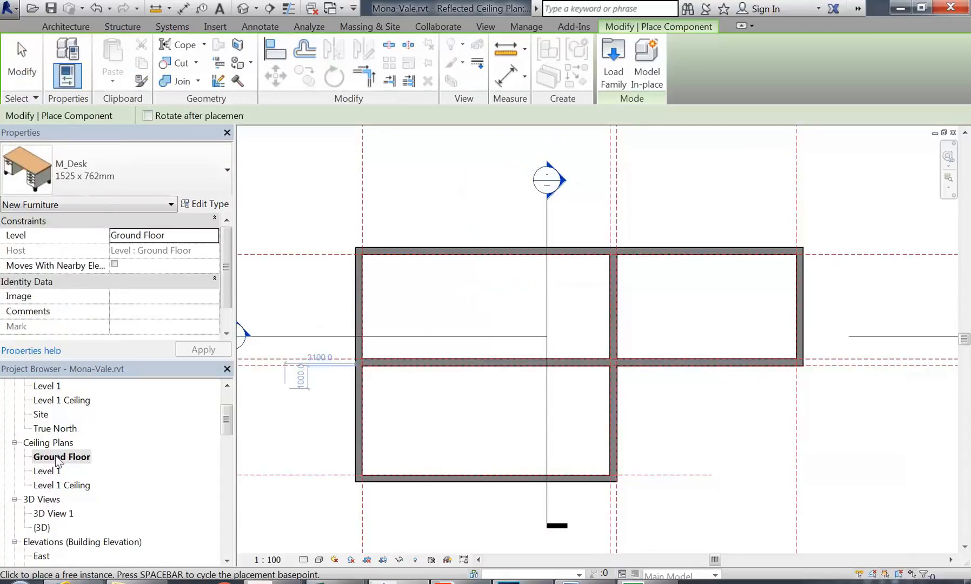
{"action": "left_click", "coordinate": [615, 44]}
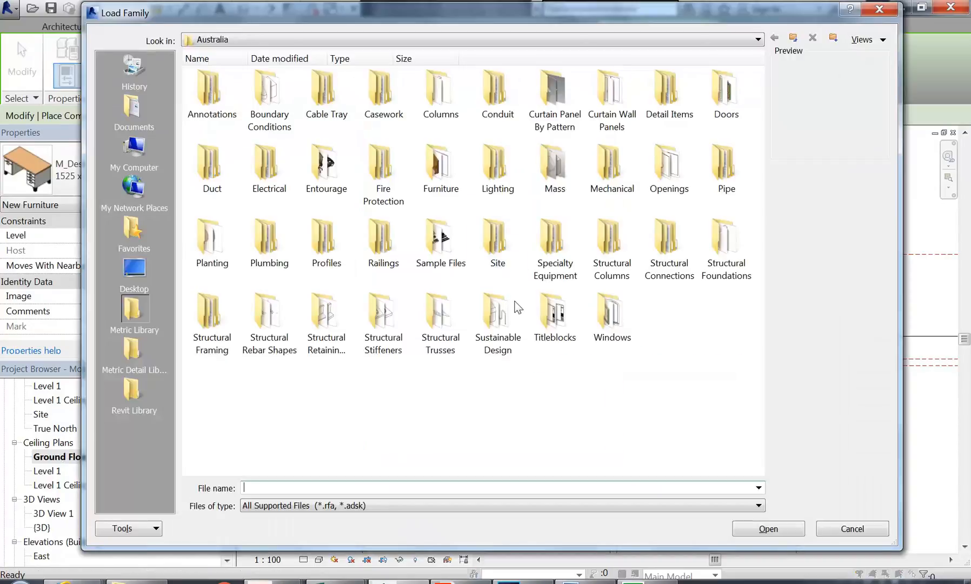
{"action": "left_click", "coordinate": [134, 389]}
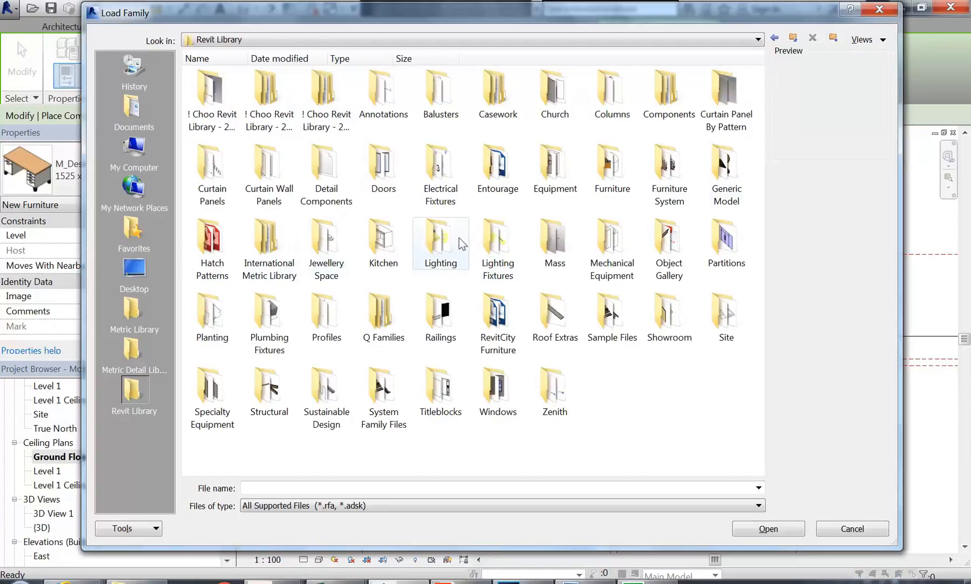
{"action": "double_click", "coordinate": [505, 244]}
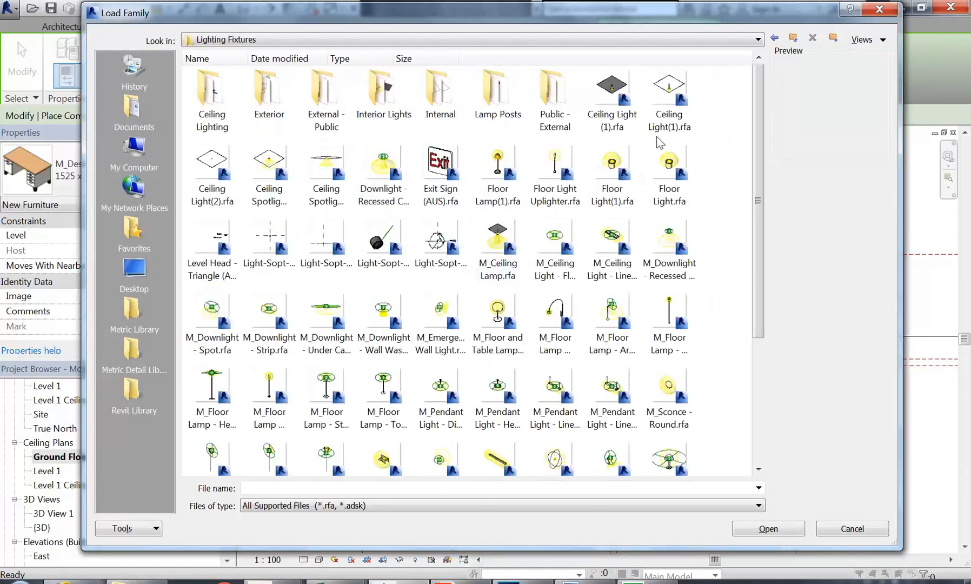
{"action": "left_click", "coordinate": [668, 168]}
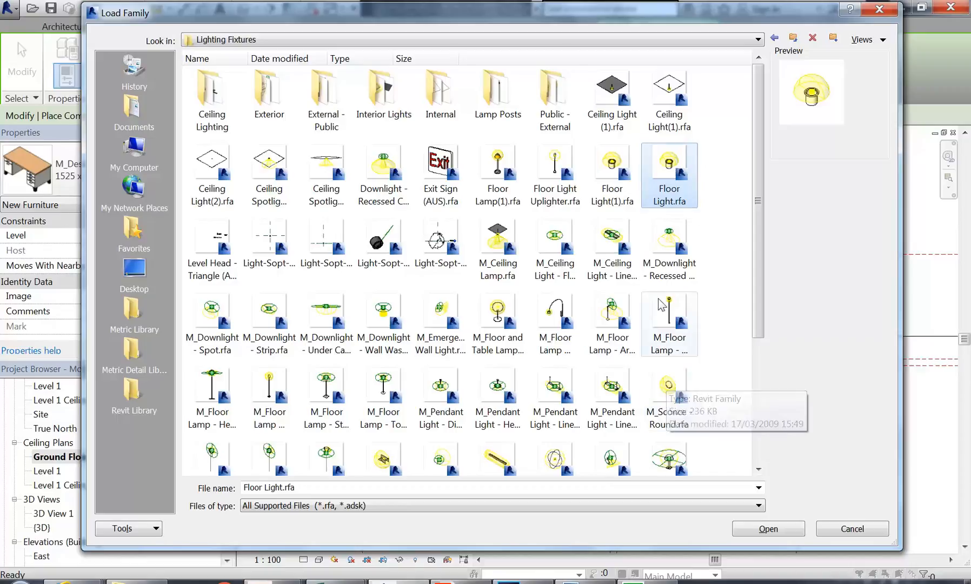
{"action": "left_click", "coordinate": [669, 241]}
{"action": "left_click", "coordinate": [264, 322]}
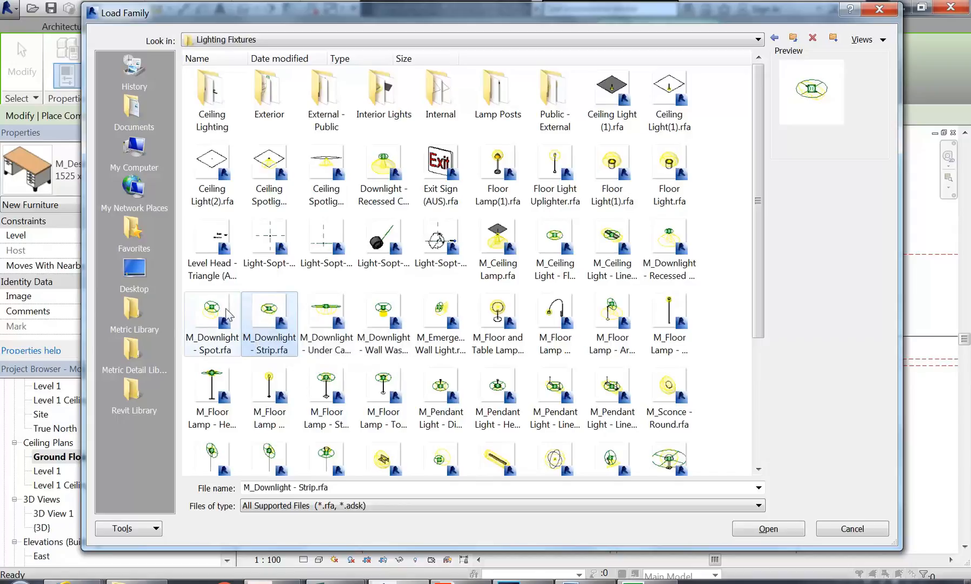
{"action": "double_click", "coordinate": [269, 319]}
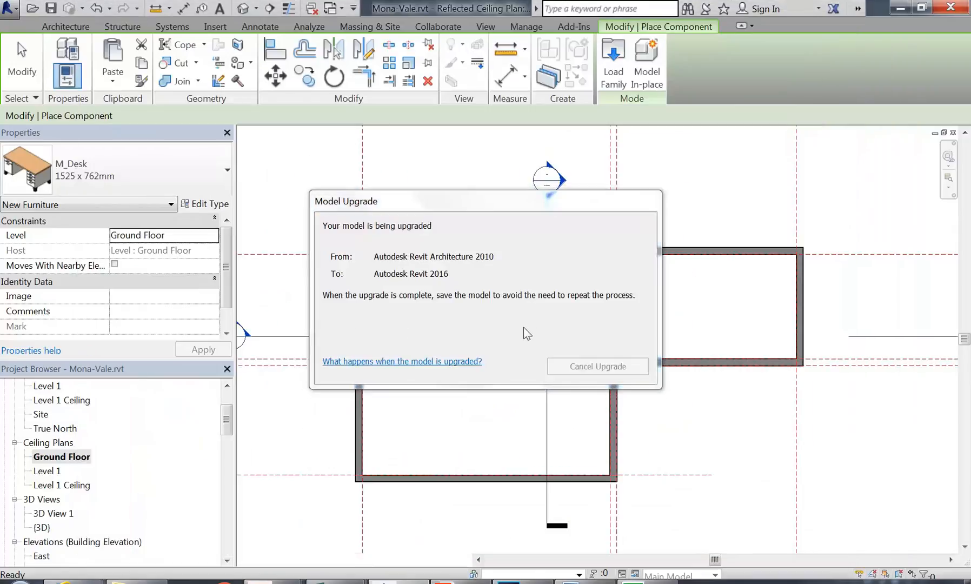
{"action": "scroll", "coordinate": [382, 288], "scroll_direction": "up", "scroll_amount": 4}
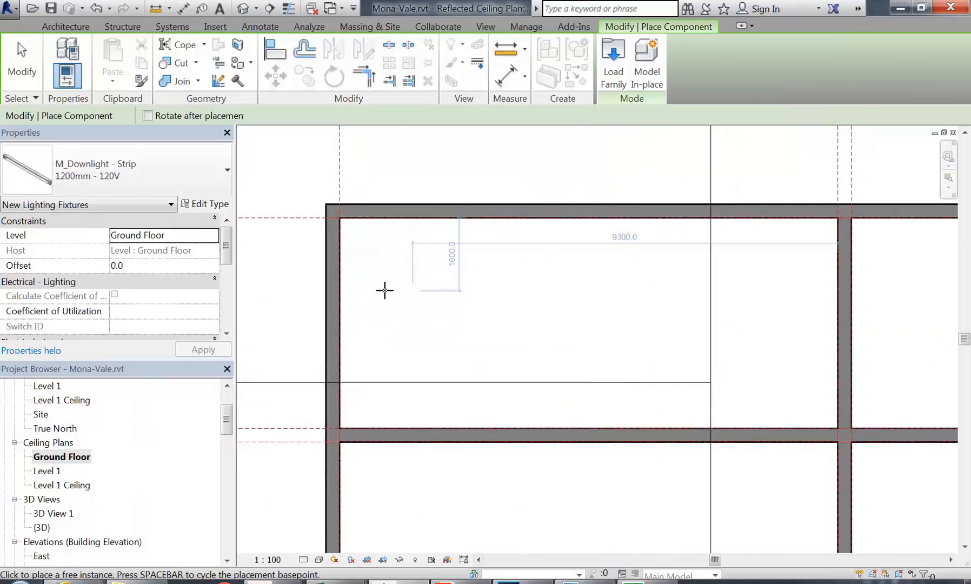
Step: Load the Troffer family from the Revit Library's Lighting folder as the lighting fixture component for placement
{"action": "left_click", "coordinate": [613, 65]}
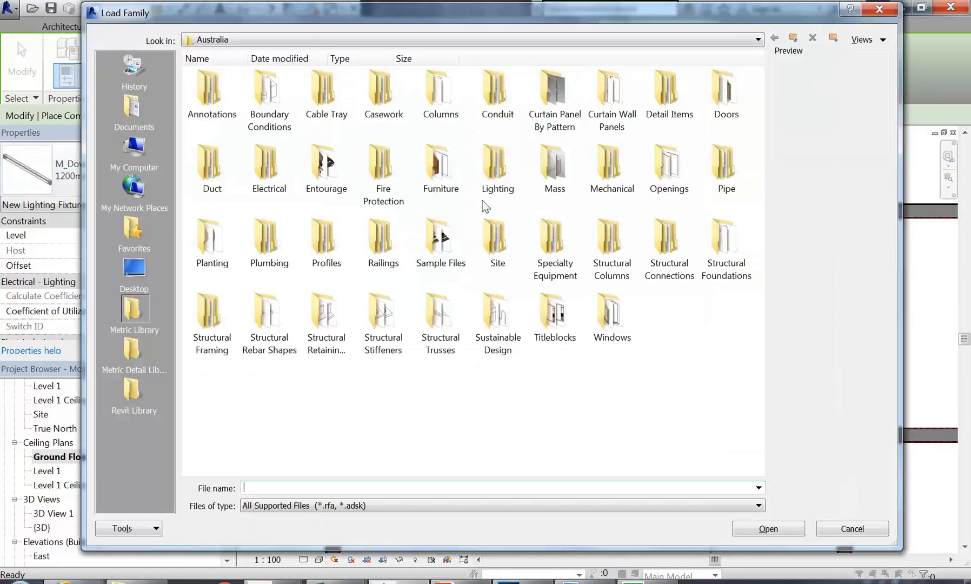
{"action": "left_click", "coordinate": [140, 389]}
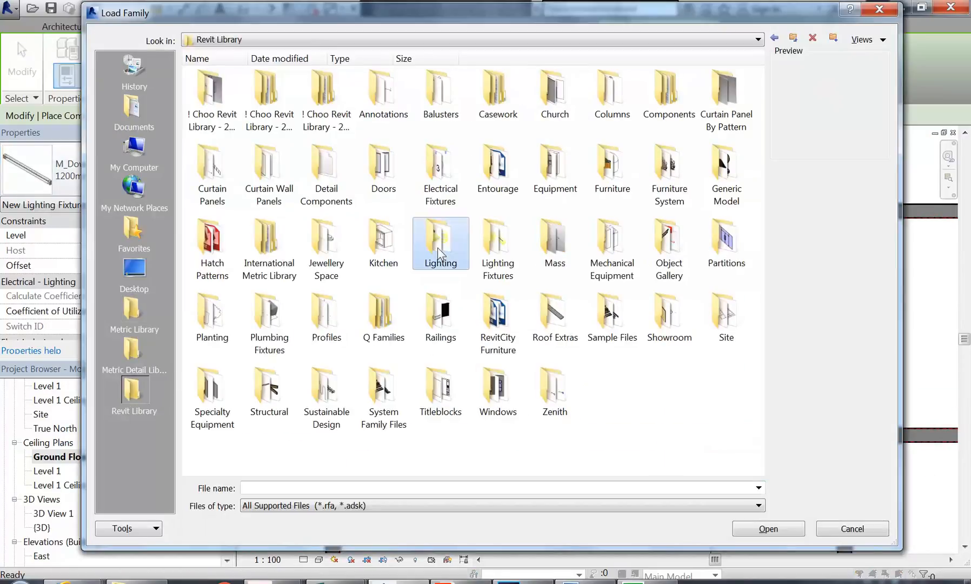
{"action": "double_click", "coordinate": [440, 251]}
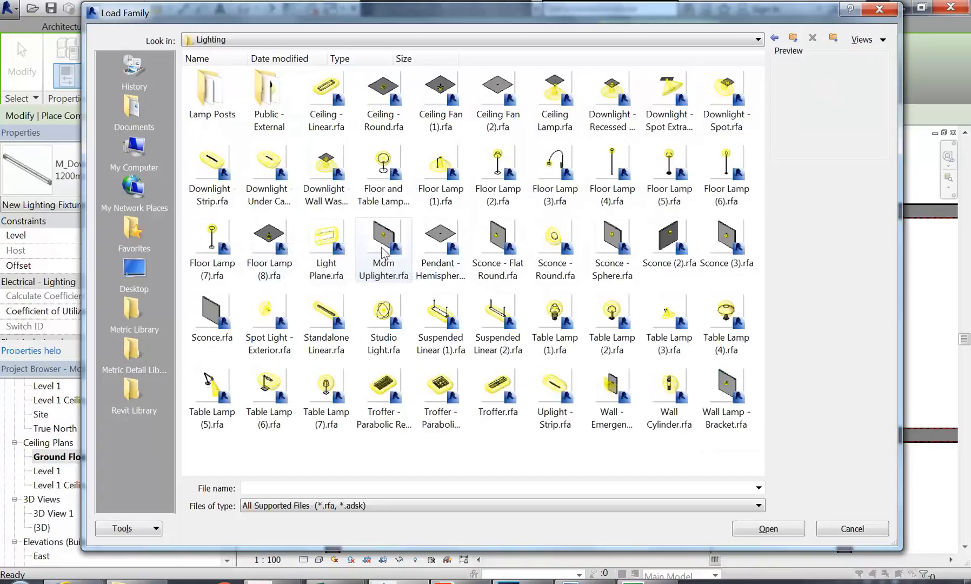
{"action": "left_click", "coordinate": [554, 387]}
{"action": "left_click", "coordinate": [489, 391]}
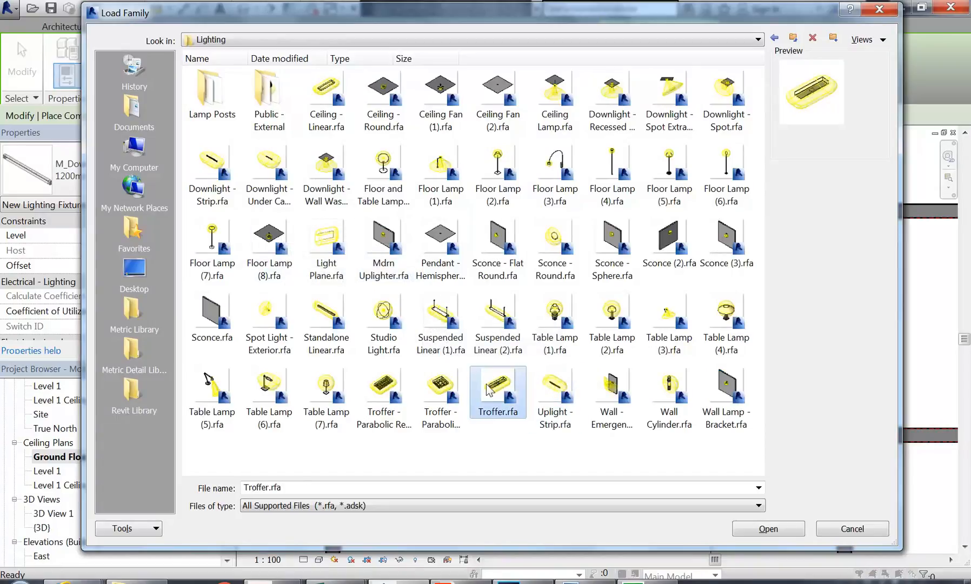
{"action": "double_click", "coordinate": [489, 390]}
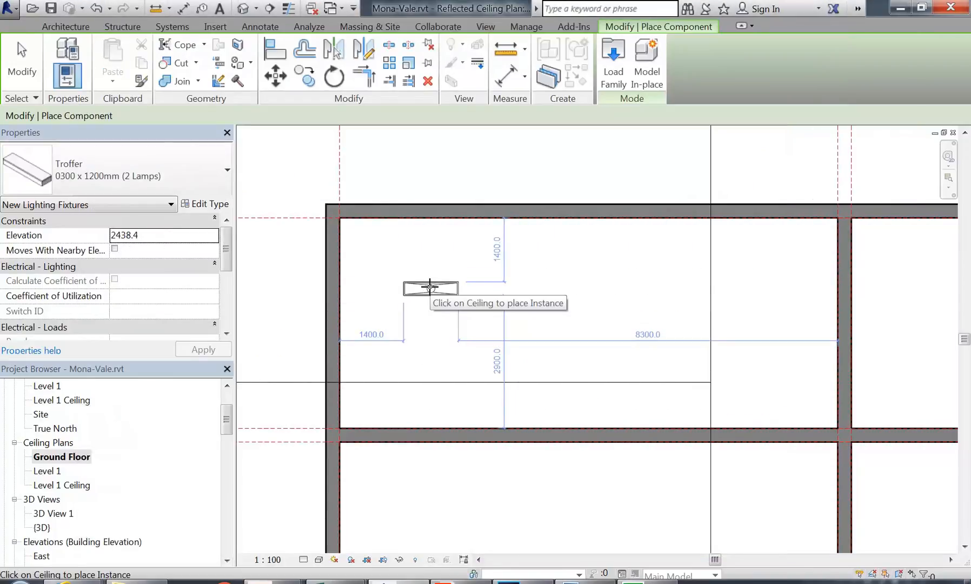
{"action": "middle_click_drag", "start_coordinate": [522, 300], "coordinate": [498, 276]}
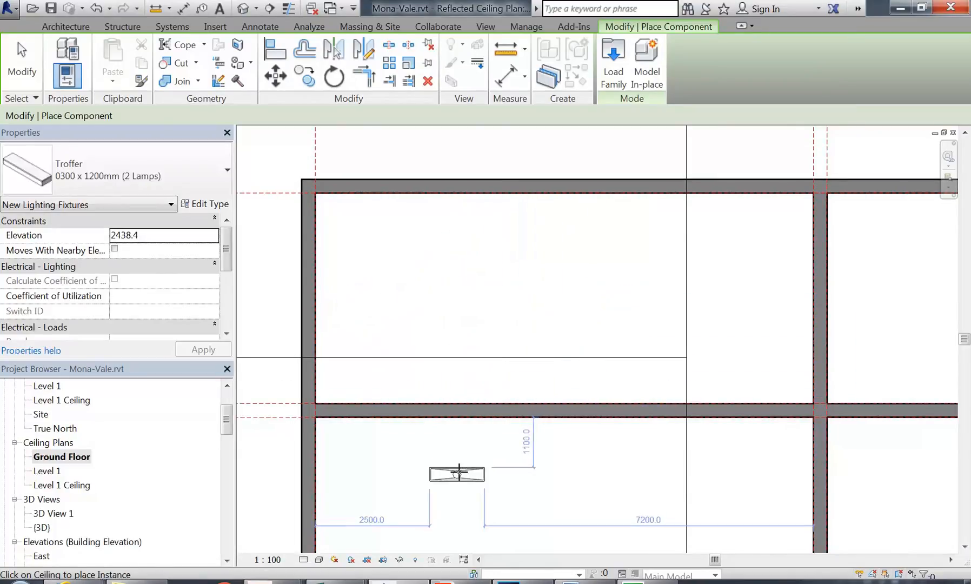
{"action": "scroll", "coordinate": [479, 327], "scroll_direction": "down", "scroll_amount": 2}
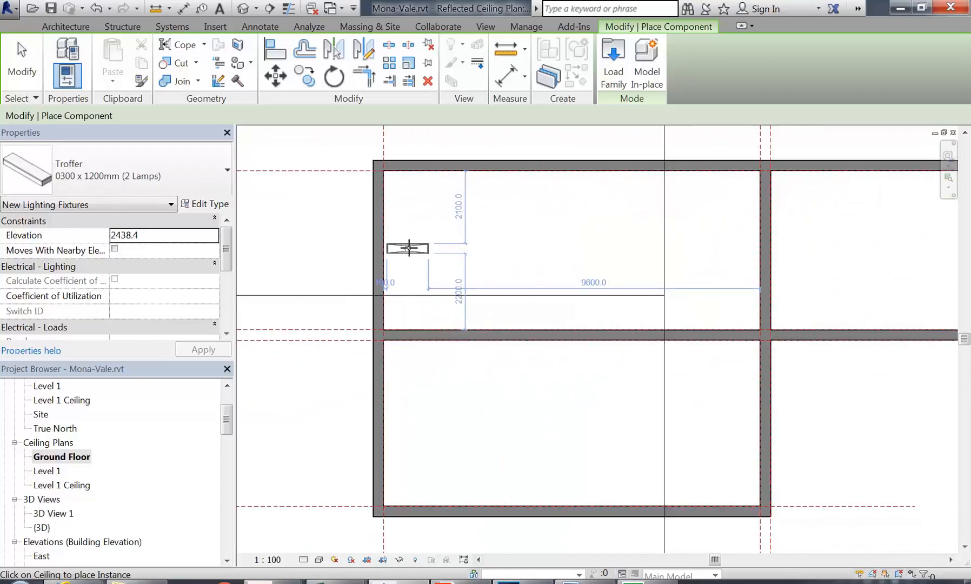
{"action": "mouse_move", "coordinate": [296, 228]}
{"action": "middle_mouse_down"}
{"action": "mouse_move", "coordinate": [332, 267]}
{"action": "mouse_move", "coordinate": [337, 297]}
{"action": "middle_mouse_up"}
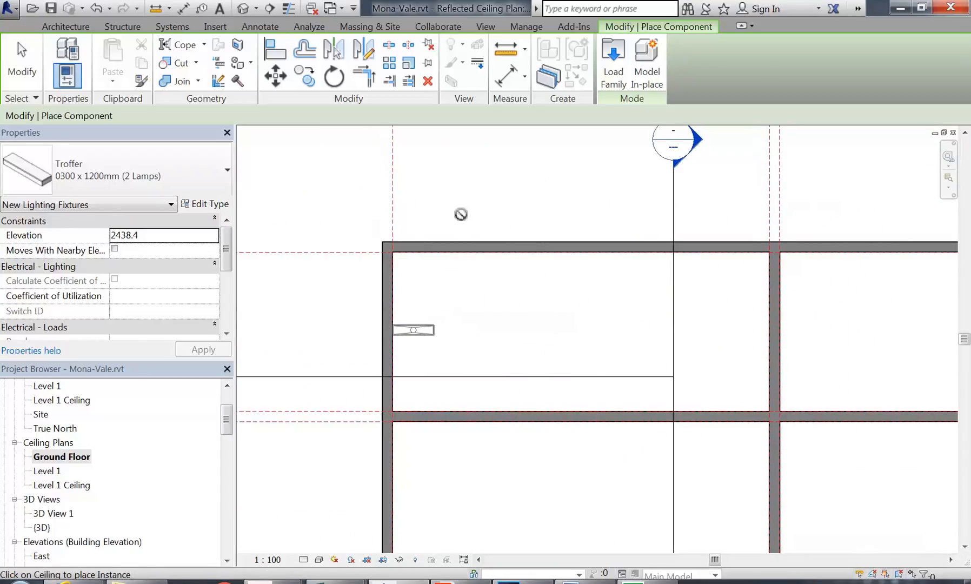
{"action": "middle_click_drag", "start_coordinate": [467, 319], "coordinate": [403, 243]}
{"action": "scroll", "coordinate": [451, 284], "scroll_direction": "down", "scroll_amount": 1}
{"action": "right_click", "coordinate": [453, 253]}
{"action": "left_click", "coordinate": [454, 254]}
{"action": "right_click", "coordinate": [454, 253]}
{"action": "left_click", "coordinate": [496, 263]}
Step: Open Section 1 from its marker in the ceiling plan and examine the ceilings on both sides of the interior wall
{"action": "scroll", "coordinate": [494, 276], "scroll_direction": "down", "scroll_amount": 2}
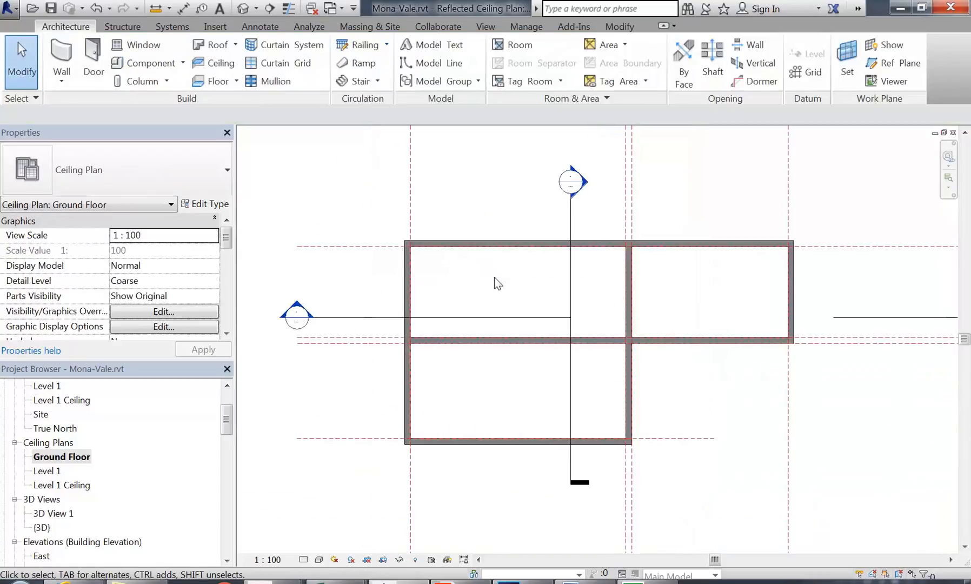
{"action": "middle_click_drag", "start_coordinate": [494, 277], "coordinate": [449, 282]}
{"action": "middle_click_drag", "start_coordinate": [277, 302], "coordinate": [375, 284]}
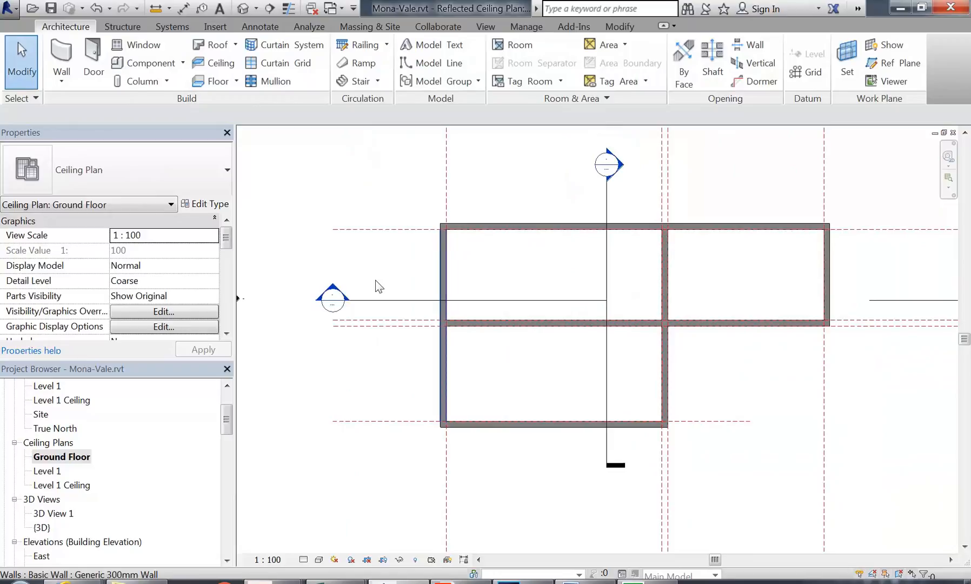
{"action": "double_click", "coordinate": [331, 295]}
{"action": "scroll", "coordinate": [612, 368], "scroll_direction": "up", "scroll_amount": 4}
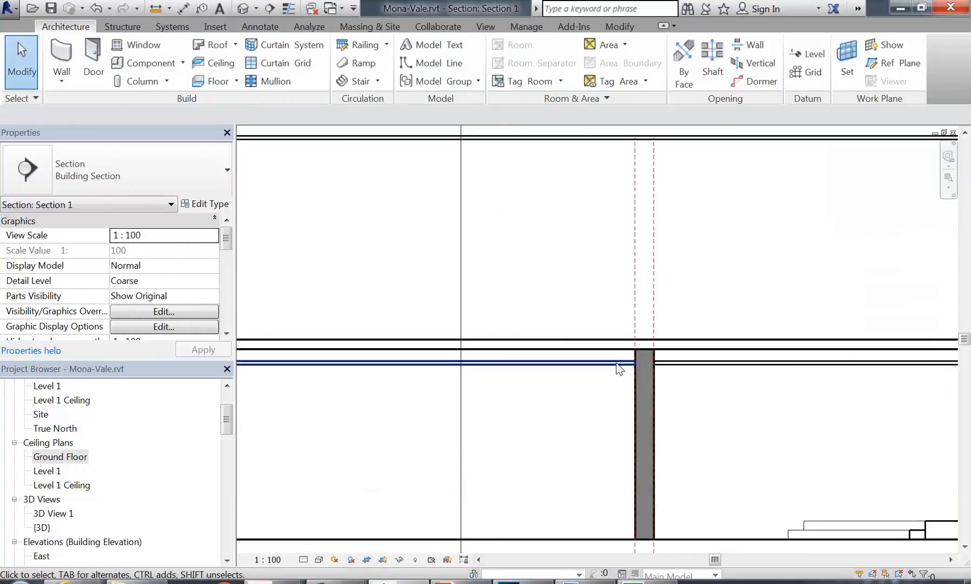
{"action": "scroll", "coordinate": [612, 373], "scroll_direction": "down", "scroll_amount": 6}
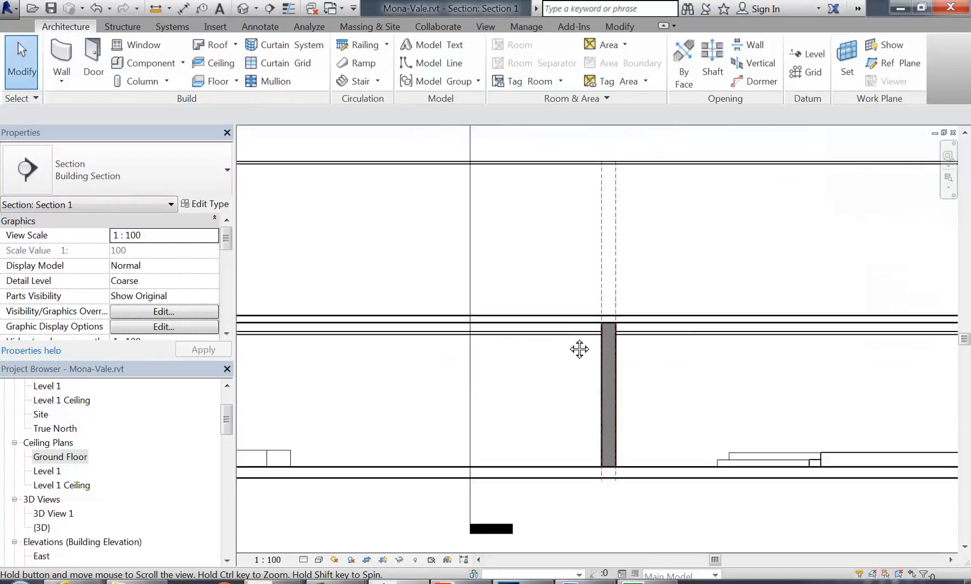
Step: Return to the Ground Floor ceiling plan and select the upper-left room's ceiling to check its properties, then deselect it
{"action": "double_click", "coordinate": [61, 457]}
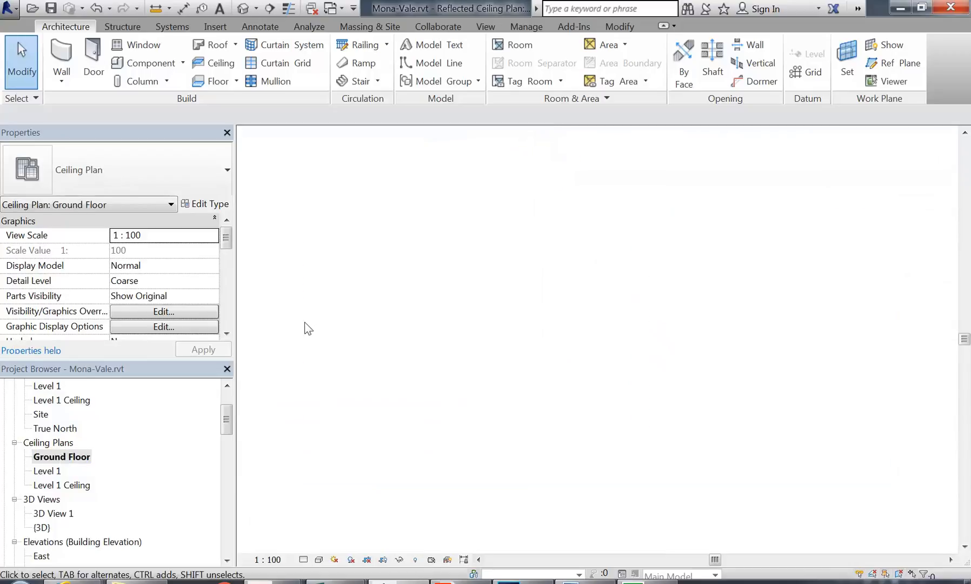
{"action": "scroll", "coordinate": [474, 269], "scroll_direction": "up", "scroll_amount": 3}
{"action": "middle_click_drag", "start_coordinate": [452, 259], "coordinate": [426, 273]}
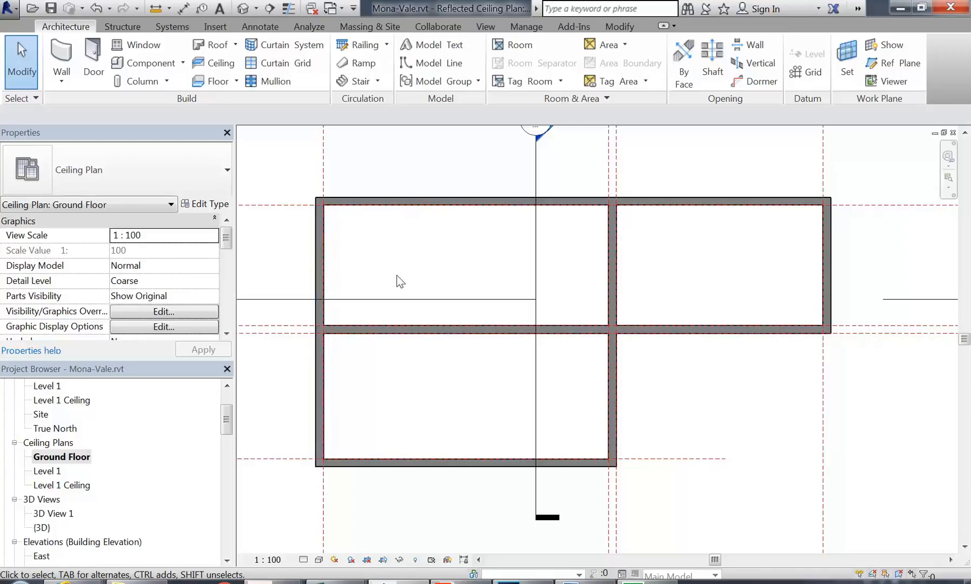
{"action": "scroll", "coordinate": [396, 279], "scroll_direction": "up", "scroll_amount": 1}
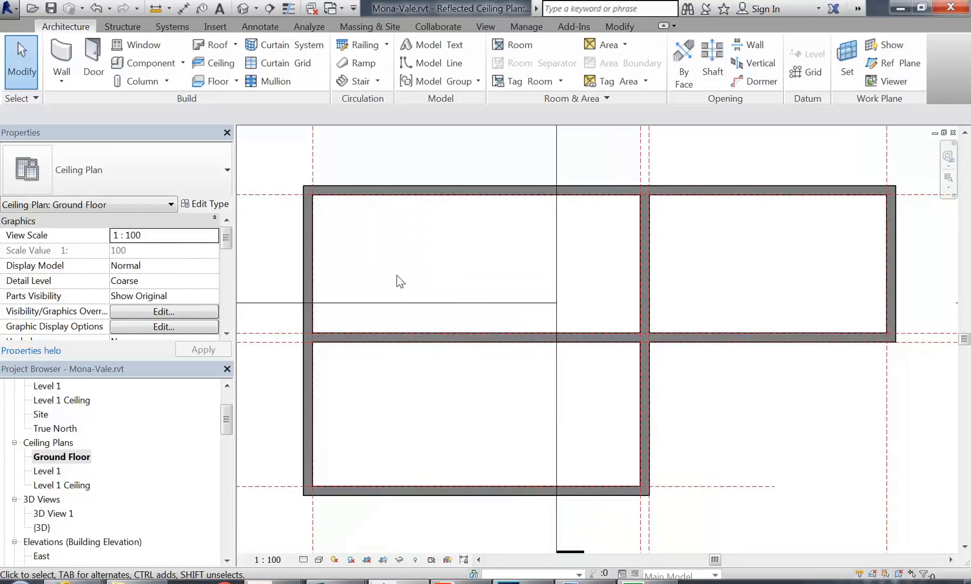
{"action": "key", "text": "Tab"}
{"action": "key", "text": "Tab"}
{"action": "left_click", "coordinate": [314, 257]}
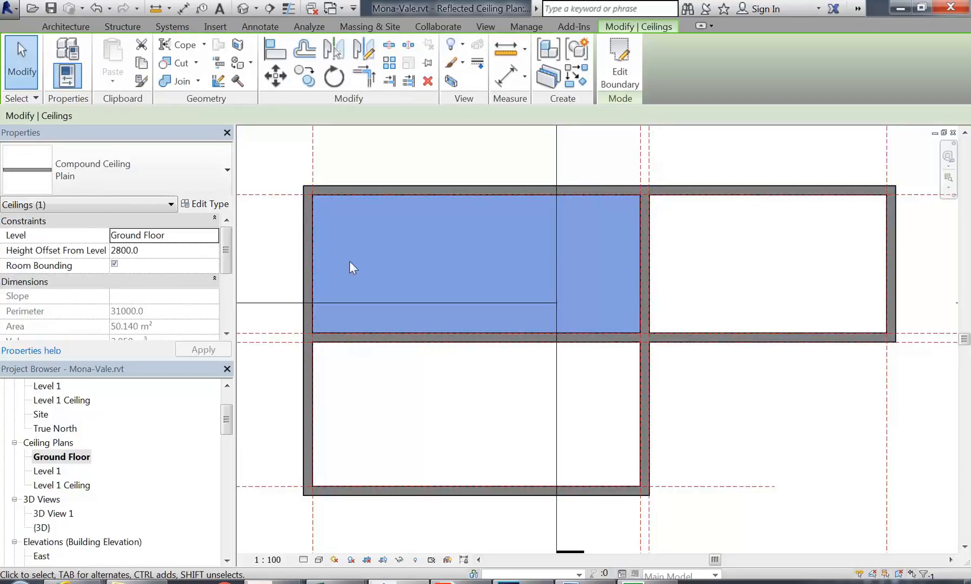
{"action": "key", "text": "Escape"}
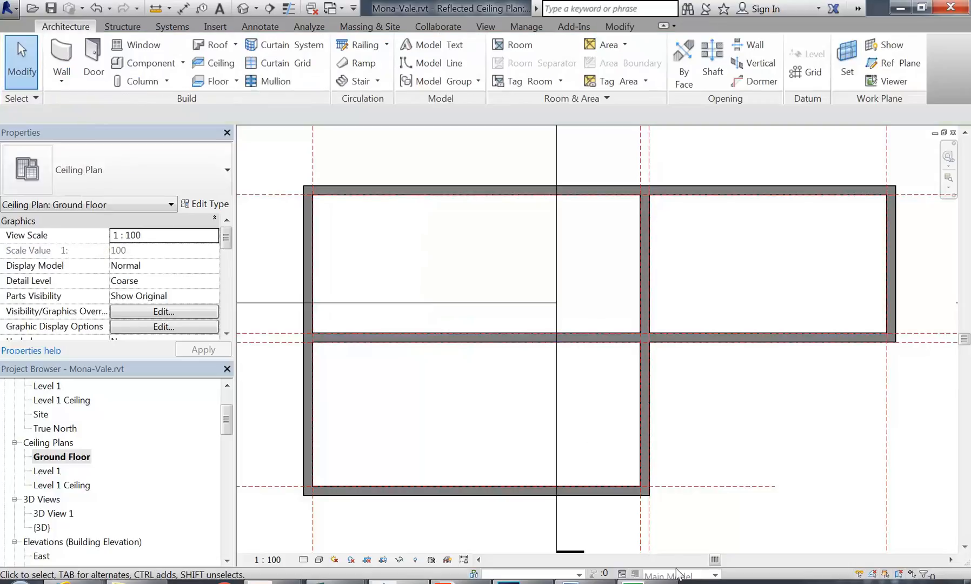